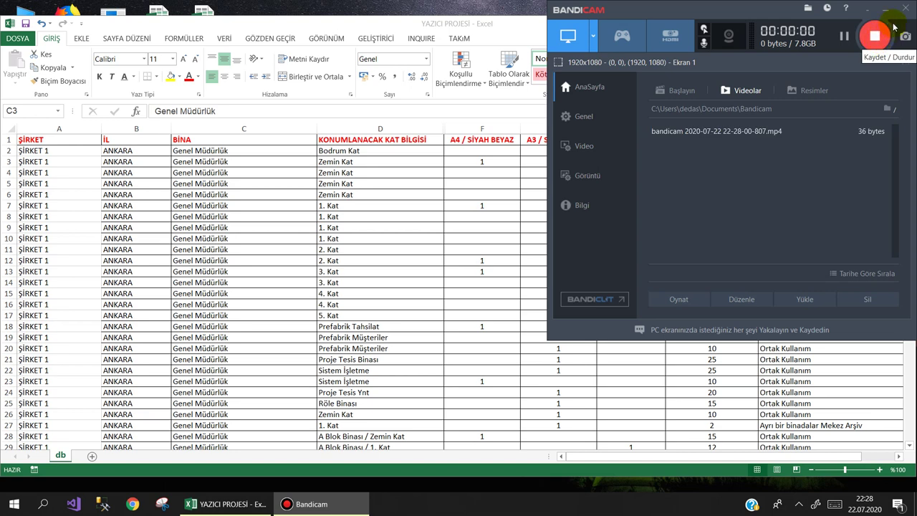
# Insert a PivotTable from db!$A$1:$J$355 onto a new worksheet, Sayfa1.
pyautogui.click(889, 11)
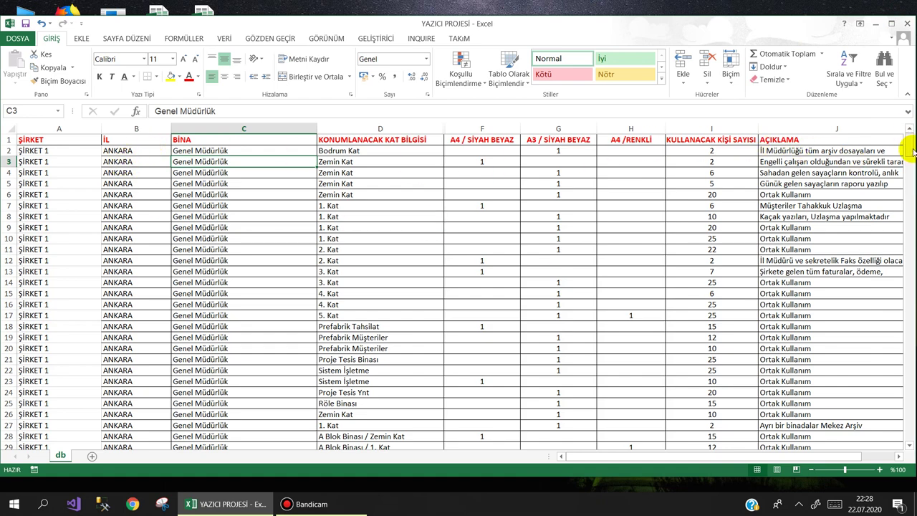
pyautogui.moveTo(911, 150); pyautogui.dragTo(908, 434)
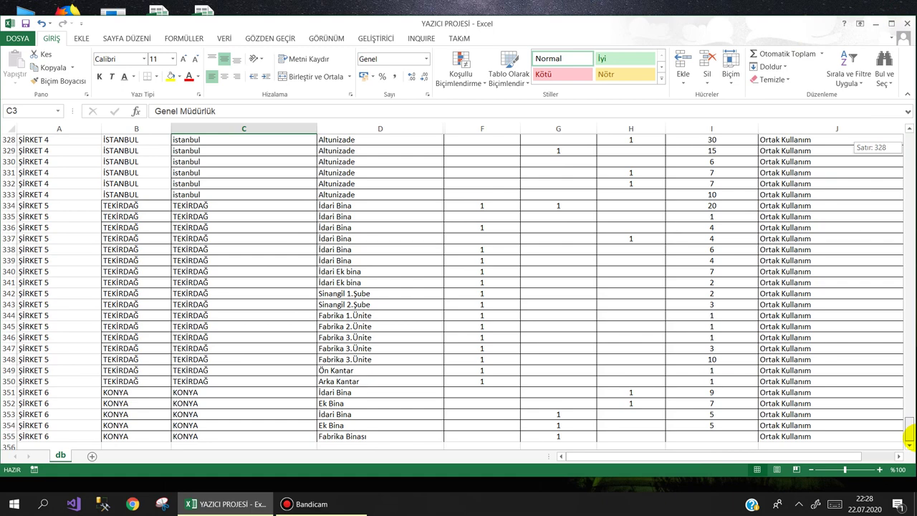
pyautogui.moveTo(909, 434); pyautogui.dragTo(912, 120)
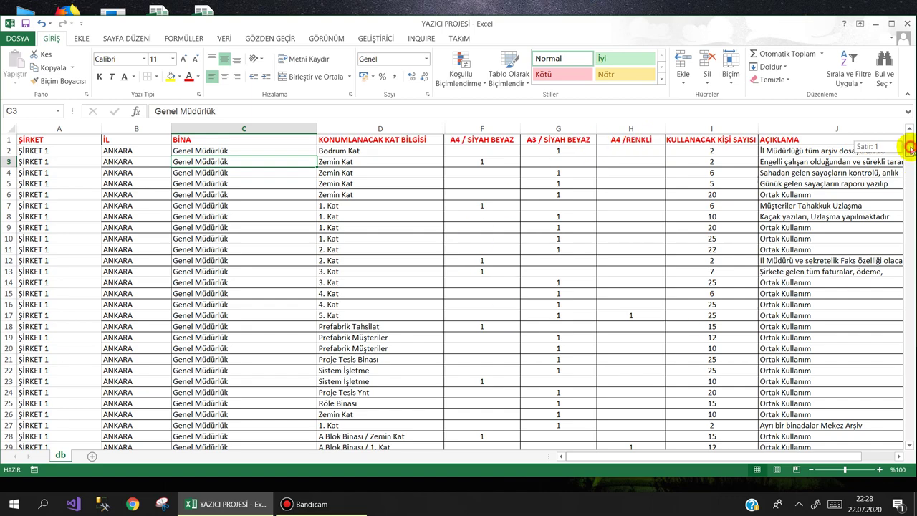
pyautogui.moveTo(912, 148)
pyautogui.mouseDown()
pyautogui.moveTo(910, 384)
pyautogui.moveTo(907, 147)
pyautogui.mouseUp()
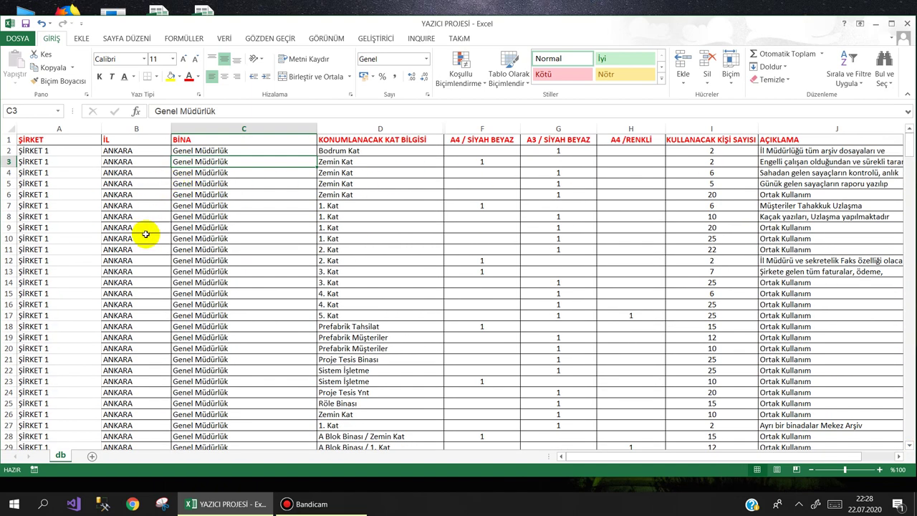
pyautogui.click(71, 159)
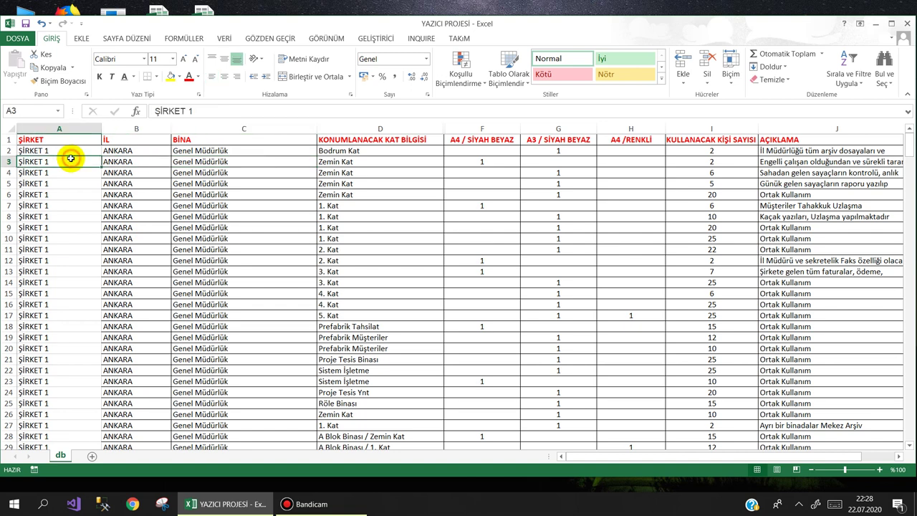
pyautogui.click(80, 40)
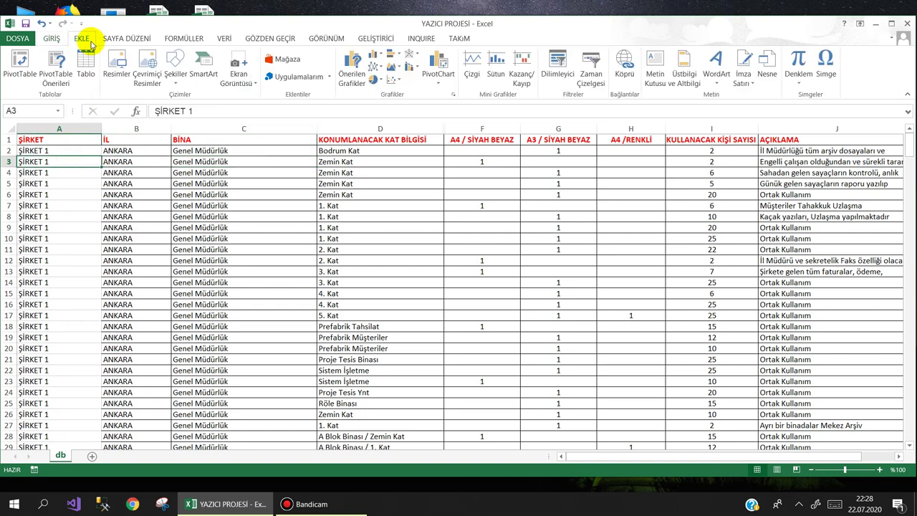
pyautogui.click(20, 65)
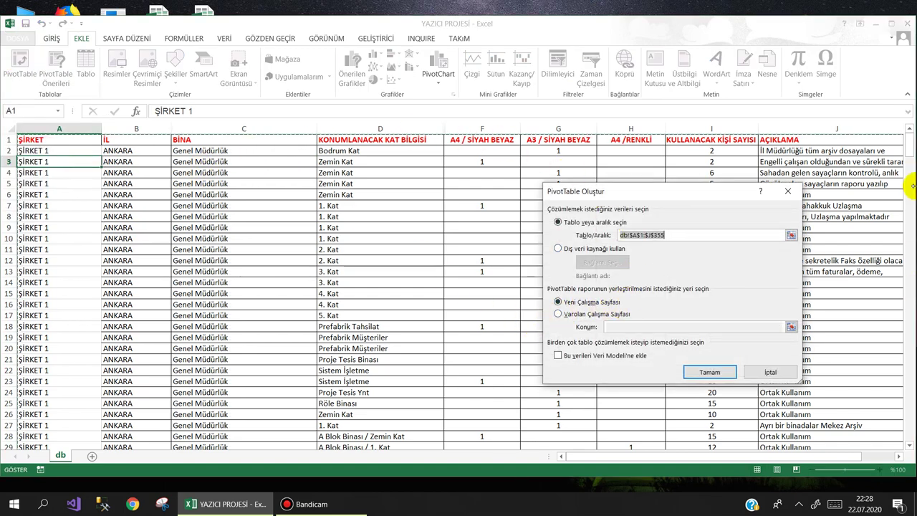
pyautogui.moveTo(908, 143)
pyautogui.mouseDown()
pyautogui.moveTo(909, 428)
pyautogui.moveTo(908, 136)
pyautogui.mouseUp()
pyautogui.click(561, 301)
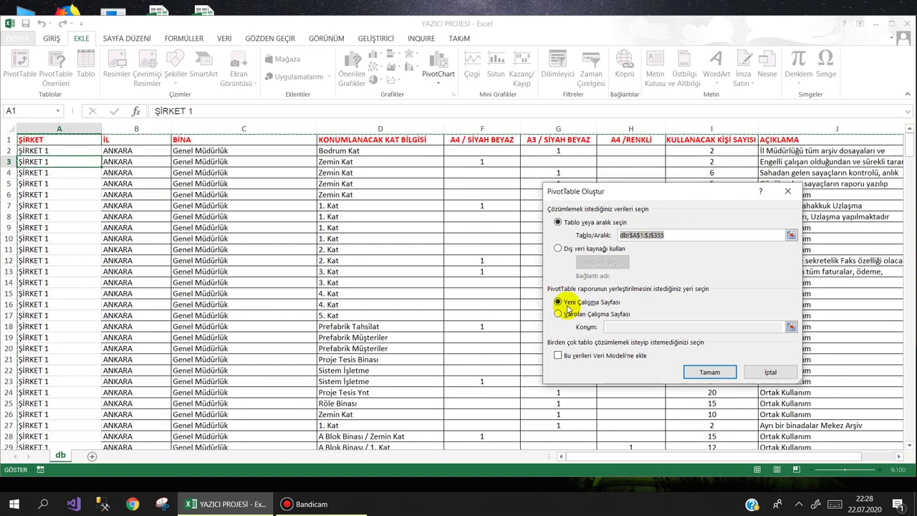
pyautogui.click(708, 371)
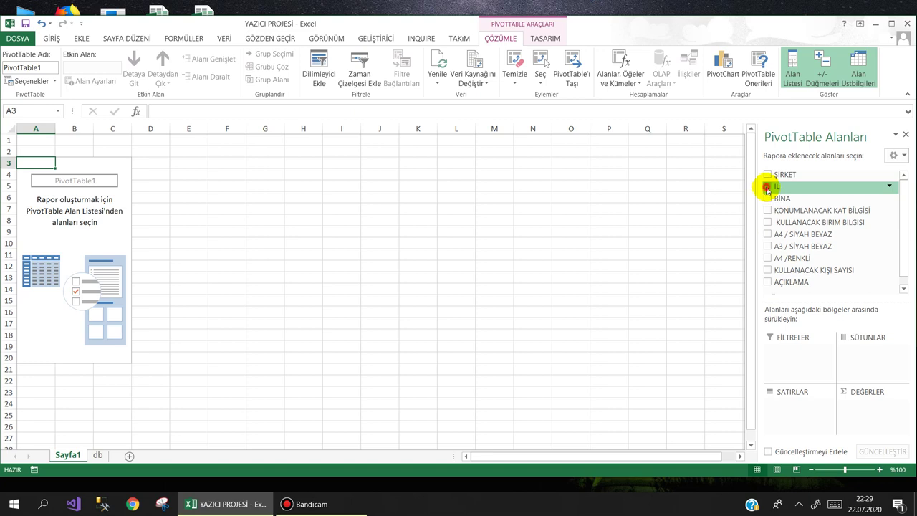
# Put İL in rows and move A4 / SİYAH BEYAZ into Values as a count totalling 157.
pyautogui.click(767, 187)
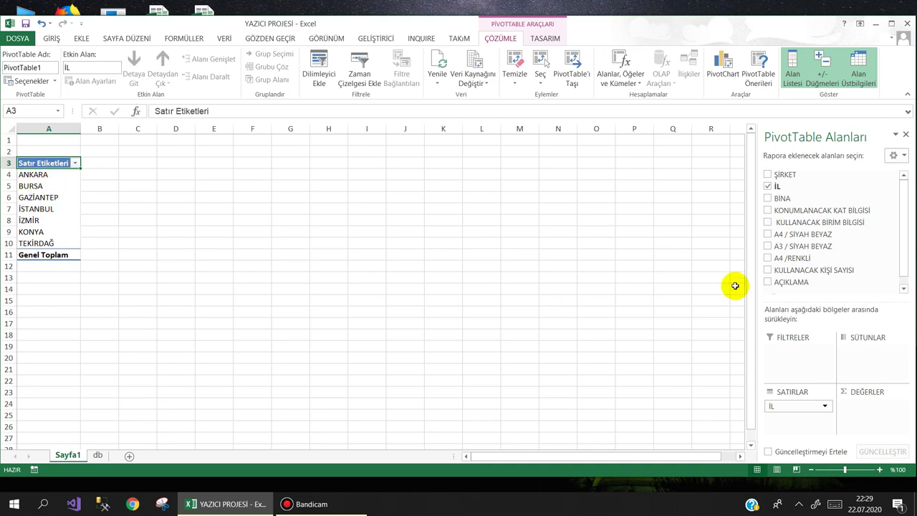
pyautogui.click(768, 235)
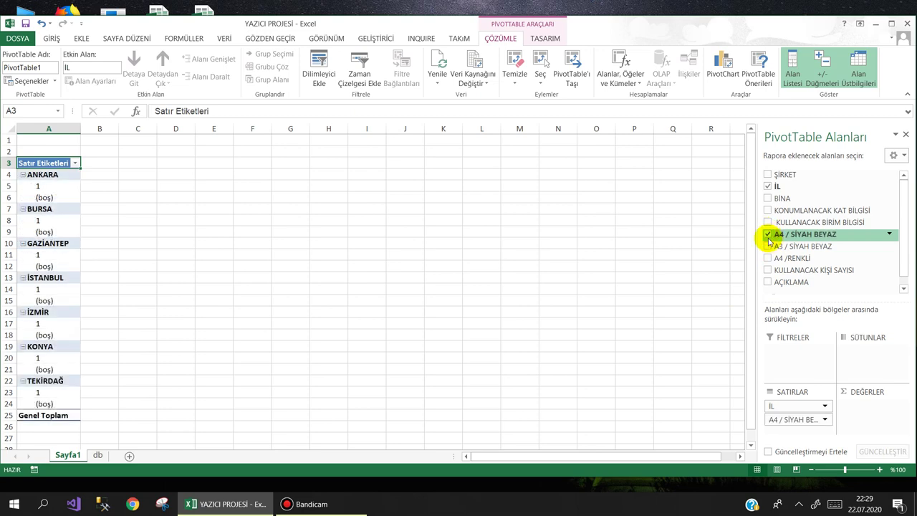
pyautogui.click(768, 235)
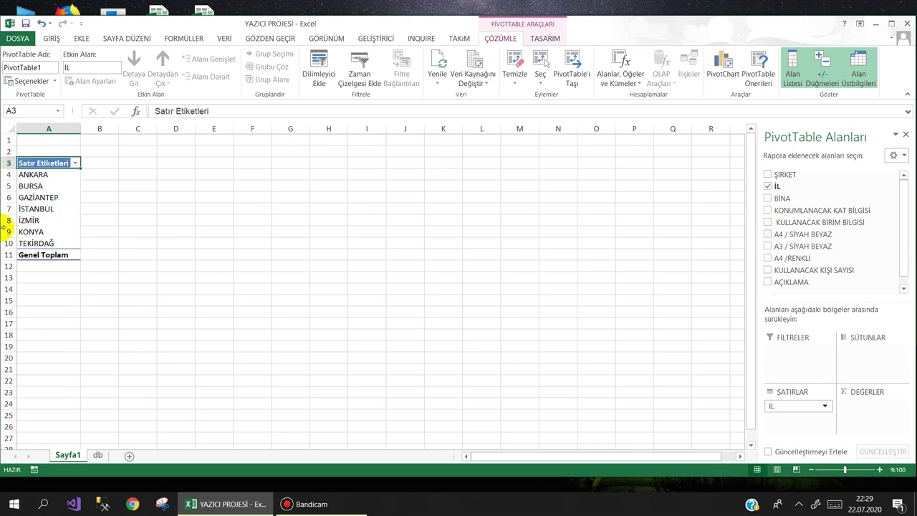
pyautogui.click(768, 235)
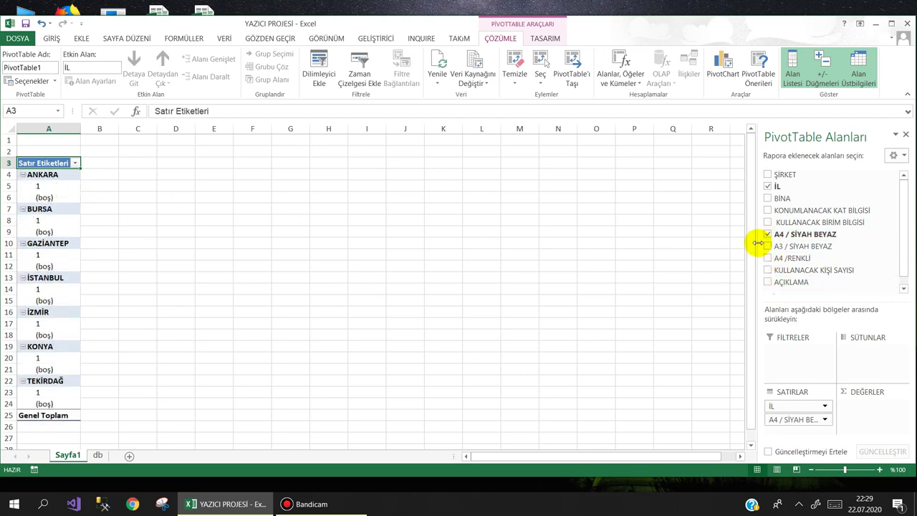
pyautogui.click(768, 235)
pyautogui.click(768, 235)
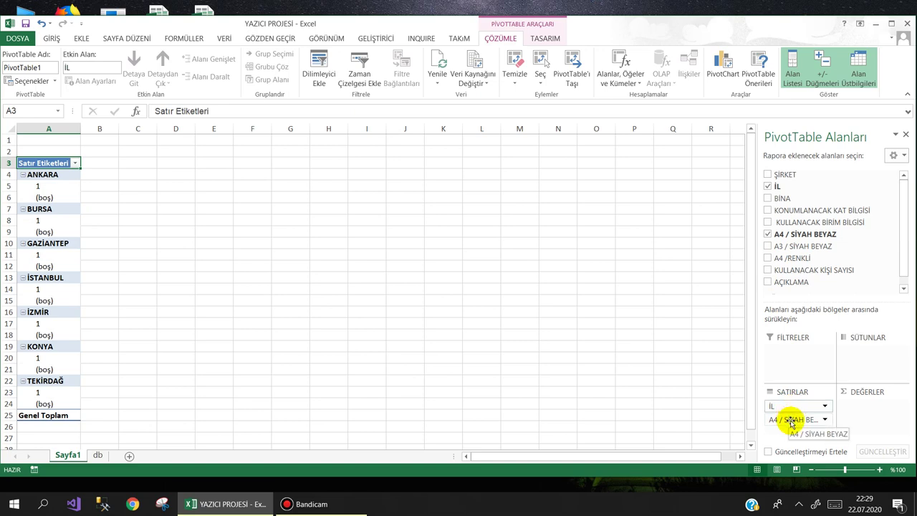
pyautogui.moveTo(791, 423); pyautogui.dragTo(851, 407)
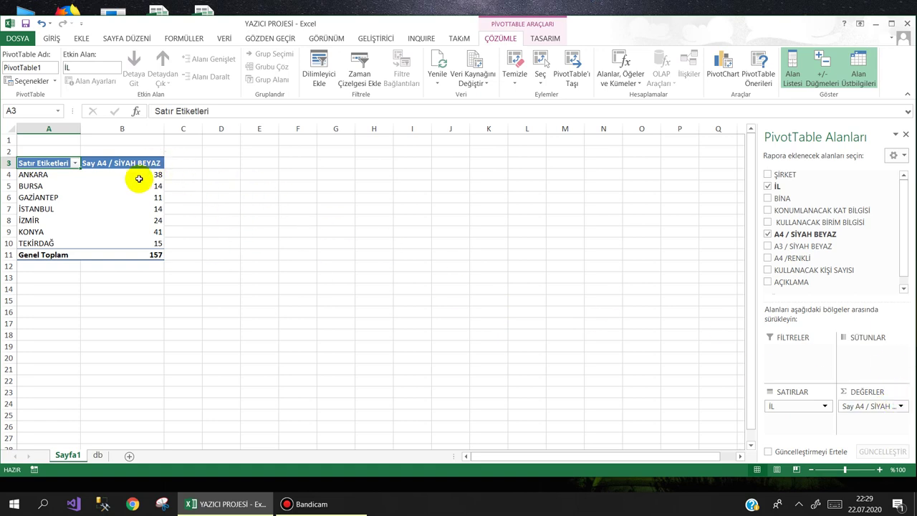
# Try Toplam, then Say, as the A4 / SİYAH BEYAZ value summary in Değer Alanı Ayarları.
pyautogui.click(902, 407)
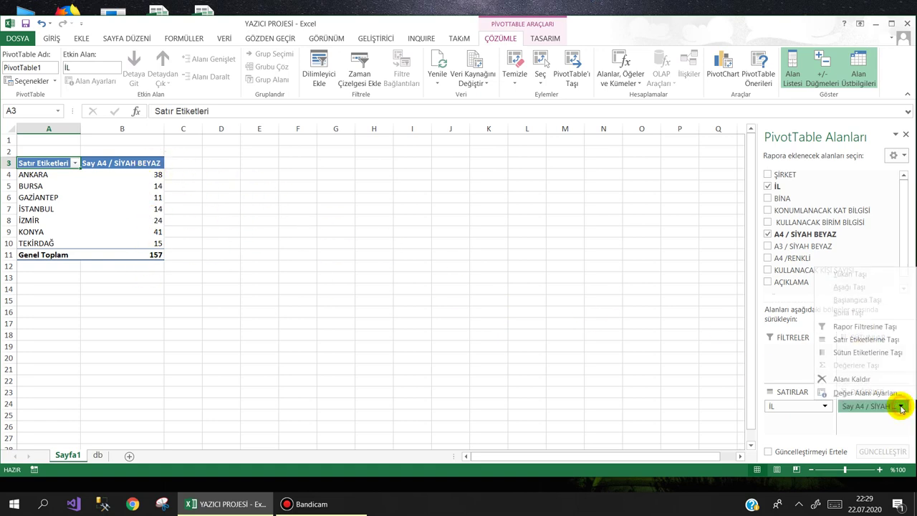
pyautogui.click(847, 394)
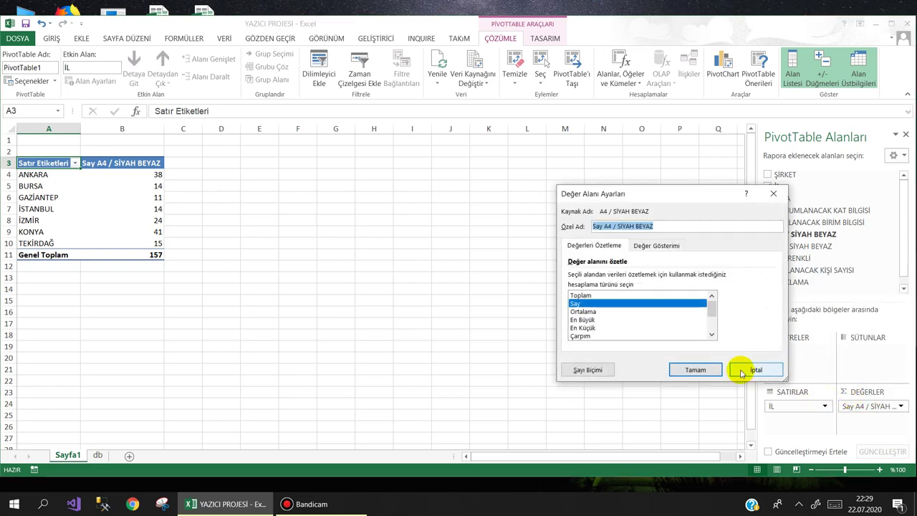
pyautogui.click(579, 295)
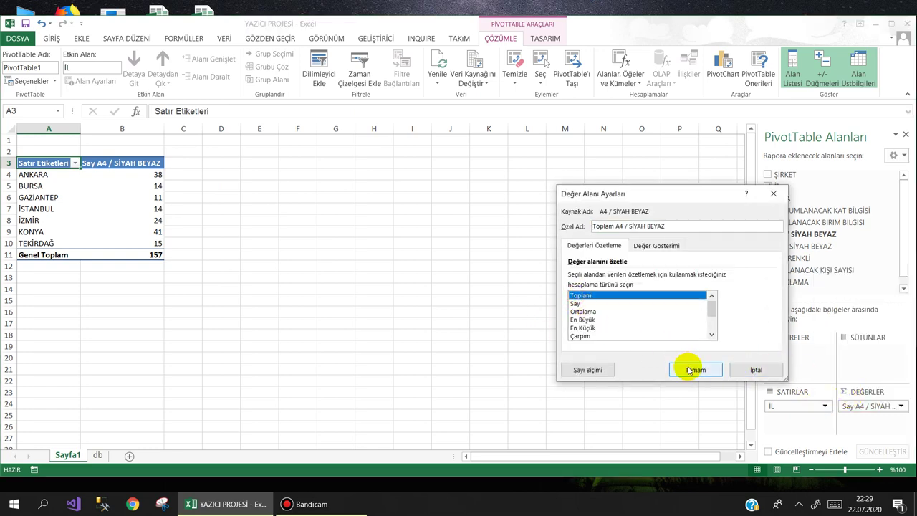
pyautogui.click(693, 369)
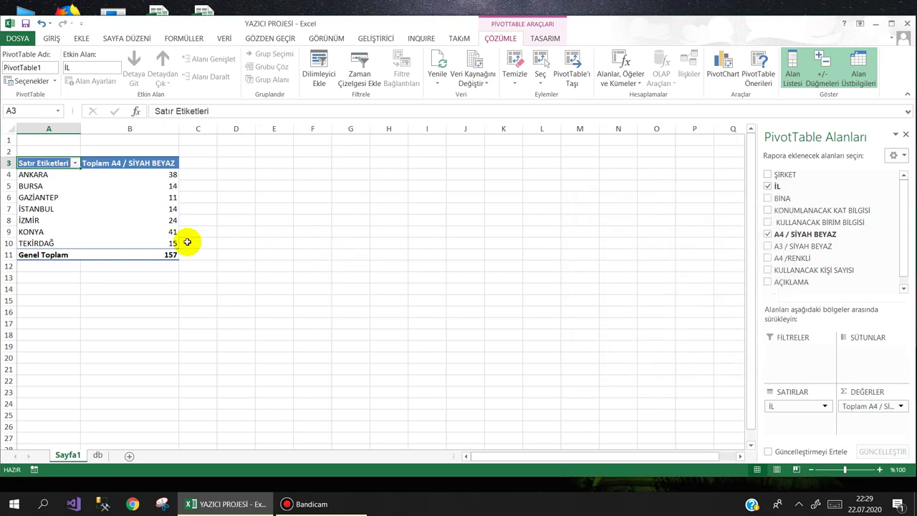
pyautogui.click(896, 405)
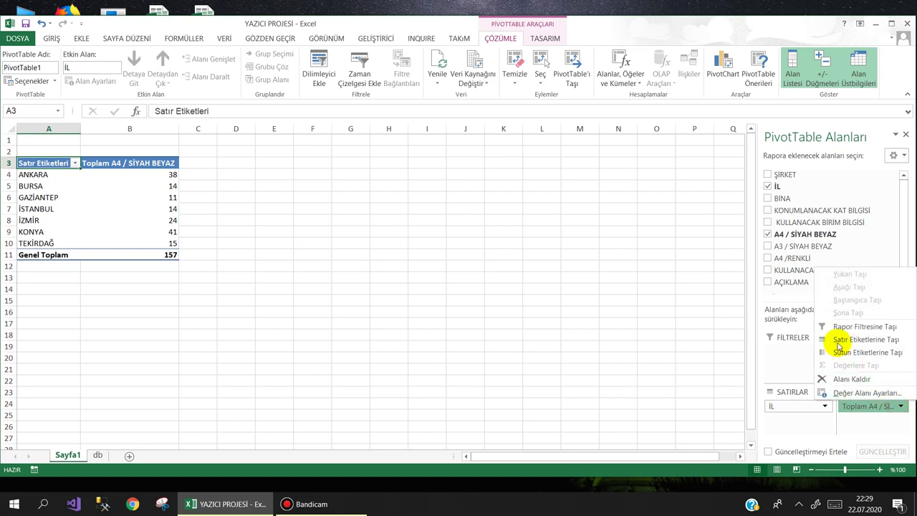
pyautogui.click(853, 392)
pyautogui.click(583, 311)
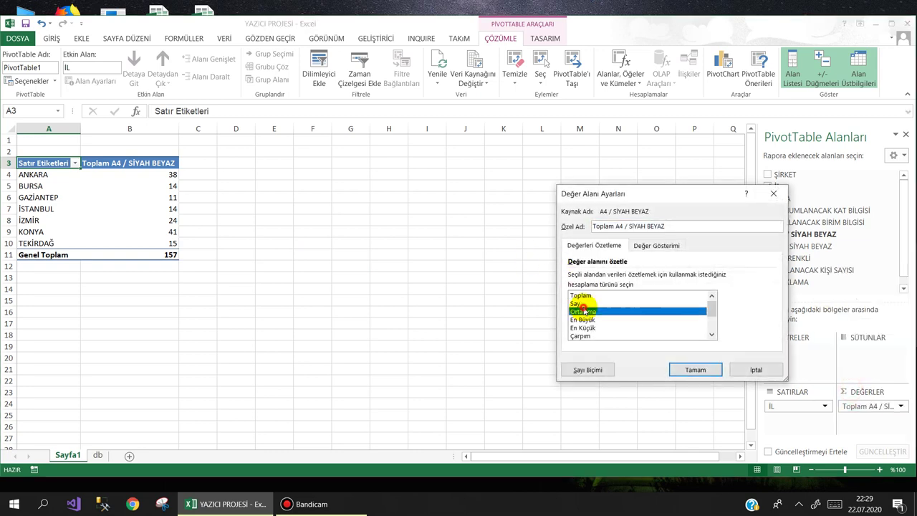
pyautogui.click(580, 304)
pyautogui.click(683, 369)
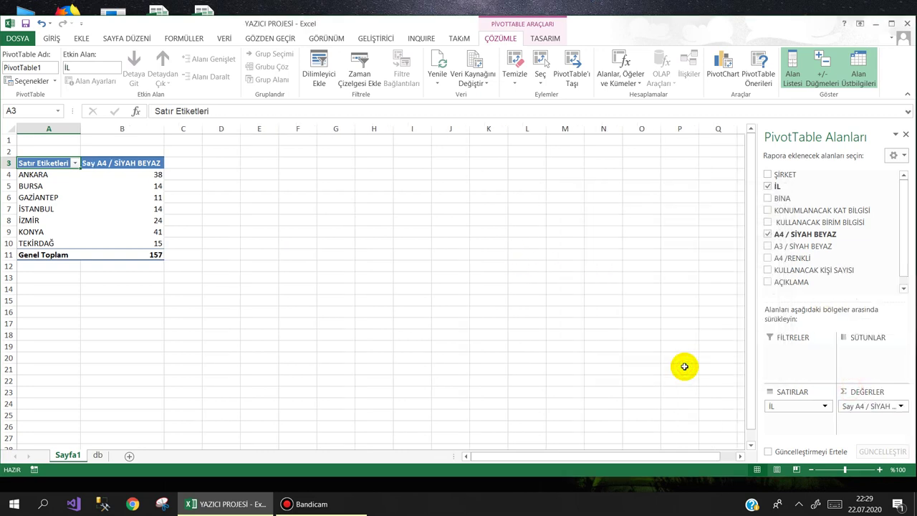
# Set the A4 / SİYAH BEYAZ value summary back to Toplam.
pyautogui.click(905, 406)
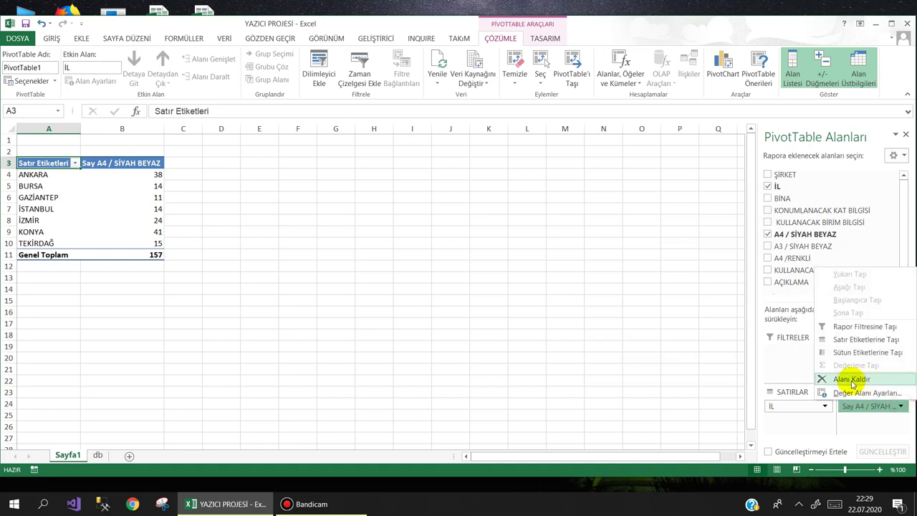
pyautogui.click(795, 392)
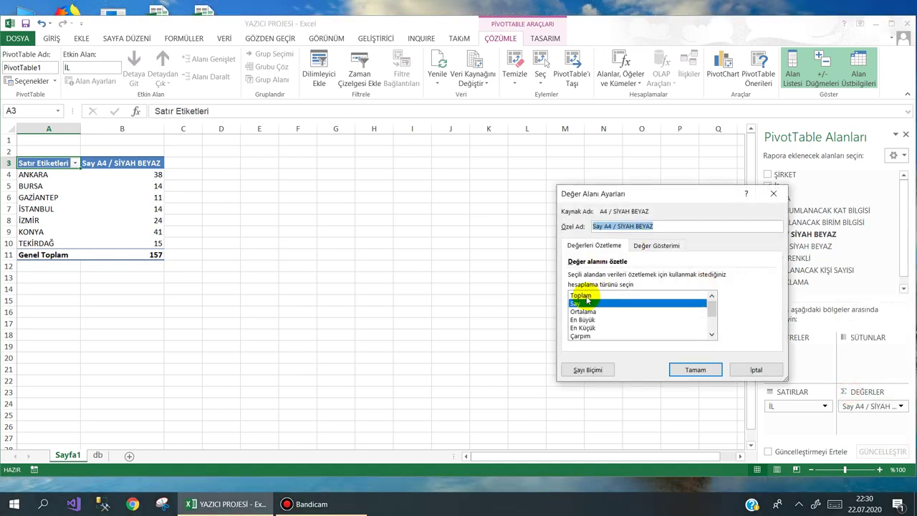
pyautogui.click(582, 295)
pyautogui.click(678, 369)
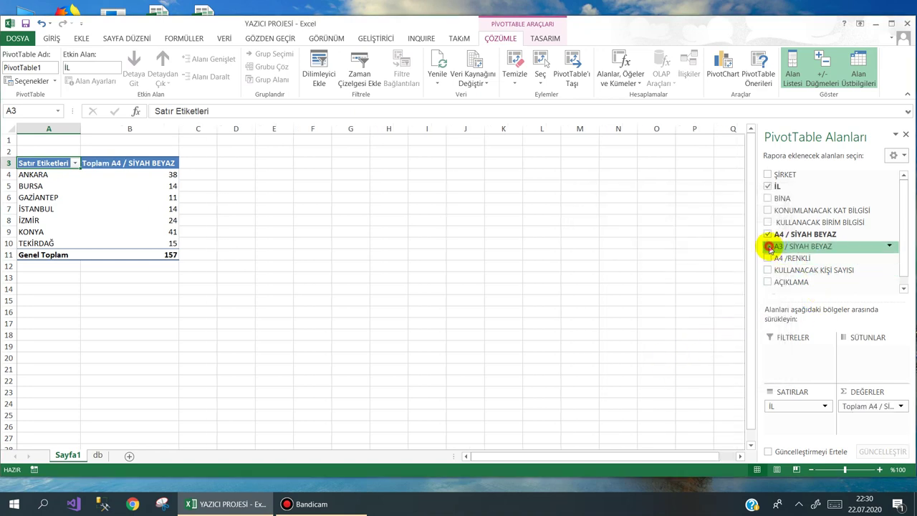
# Add A3 / SİYAH BEYAZ to Values as a sum (total 182), then add A4 /RENKLİ as a count.
pyautogui.click(768, 247)
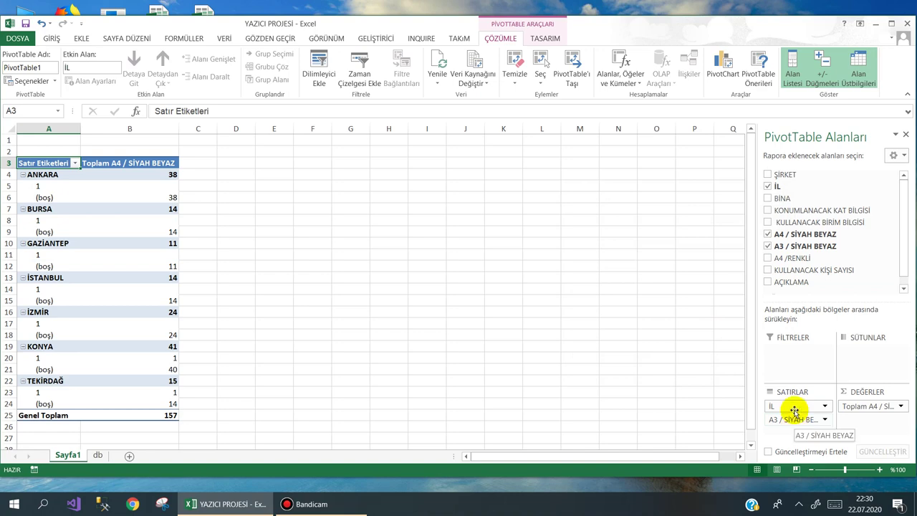
pyautogui.moveTo(794, 410); pyautogui.dragTo(764, 254)
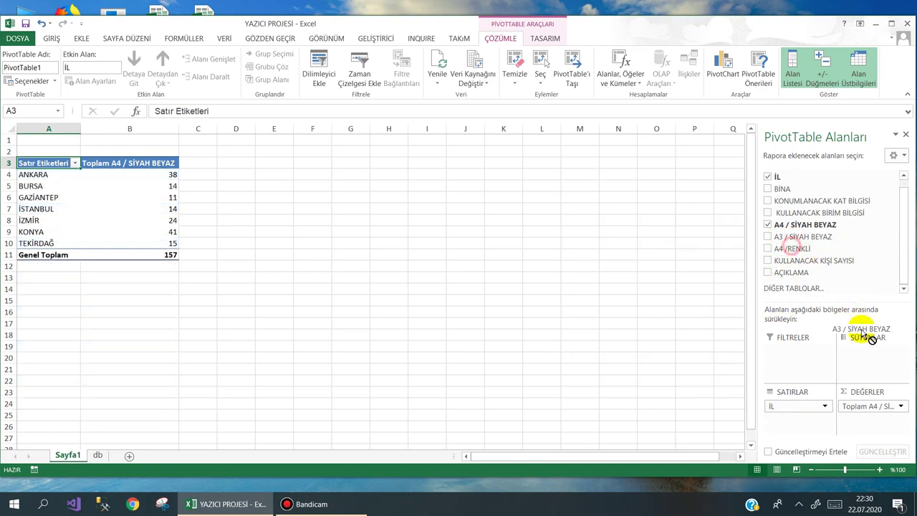
pyautogui.moveTo(871, 338); pyautogui.dragTo(888, 423)
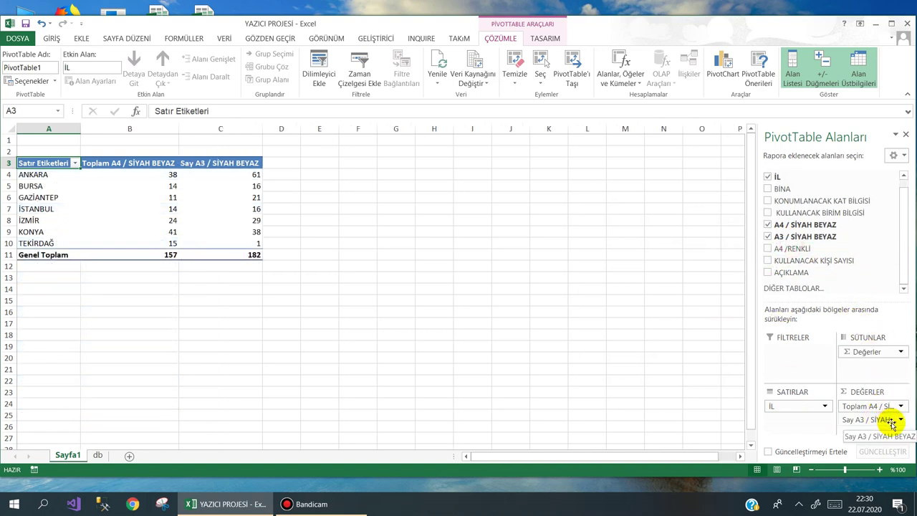
pyautogui.click(900, 421)
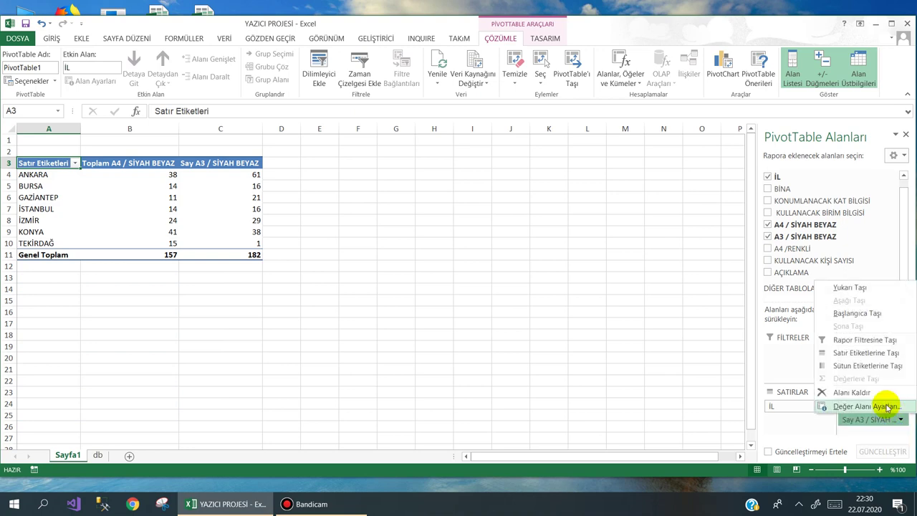
pyautogui.click(886, 407)
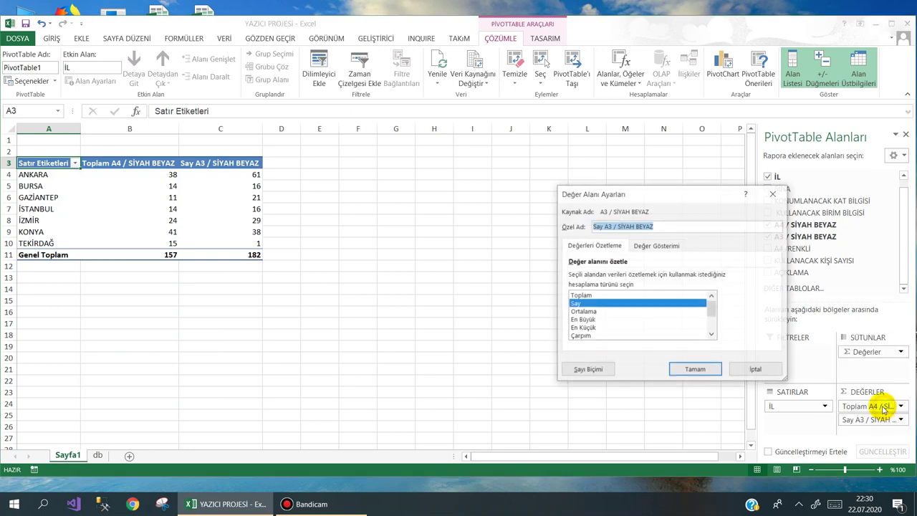
pyautogui.click(577, 296)
pyautogui.click(692, 368)
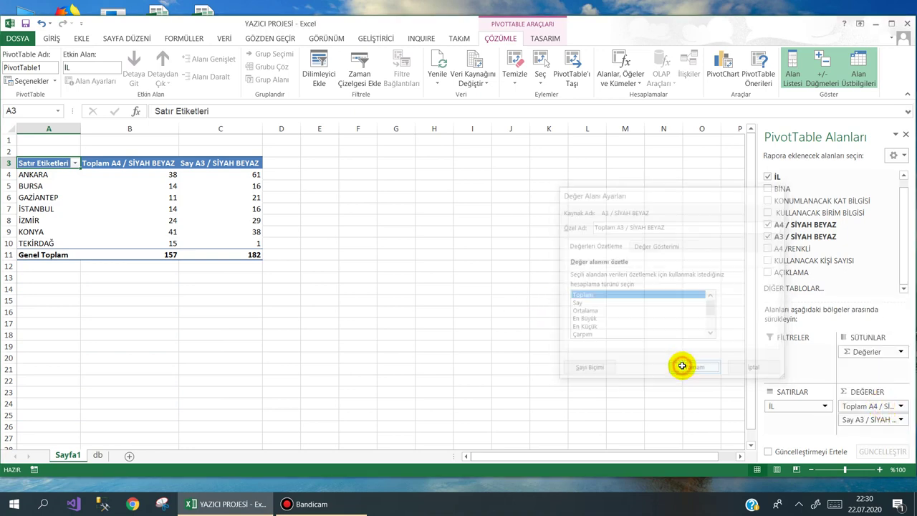
pyautogui.moveTo(788, 248)
pyautogui.mouseDown()
pyautogui.moveTo(901, 417)
pyautogui.moveTo(889, 428)
pyautogui.mouseUp()
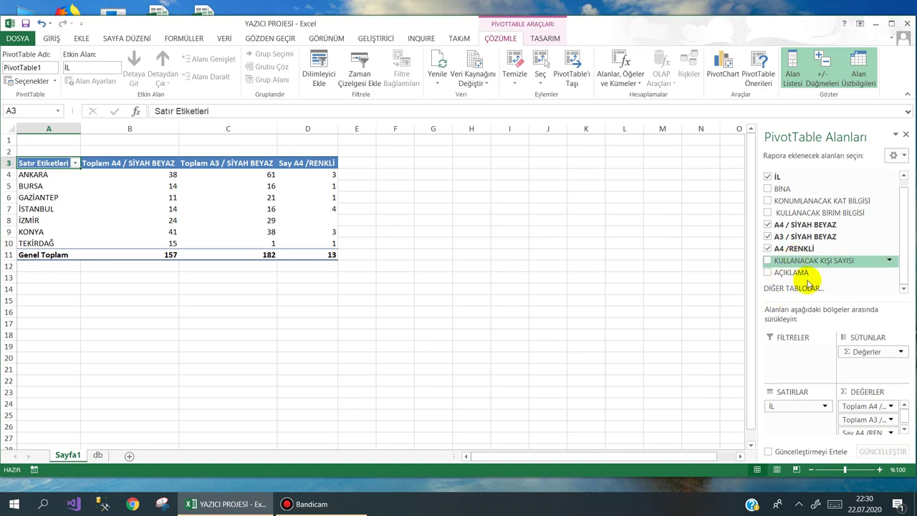
# Sum A4 /RENKLİ per city (13) and add a count of KULLANACAK KİŞİ SAYISI (352).
pyautogui.click(892, 433)
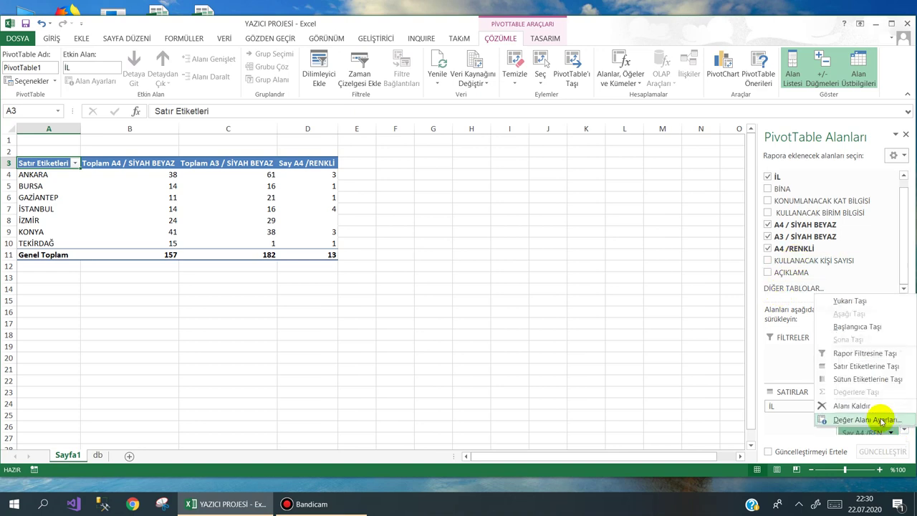
pyautogui.click(867, 422)
pyautogui.click(589, 296)
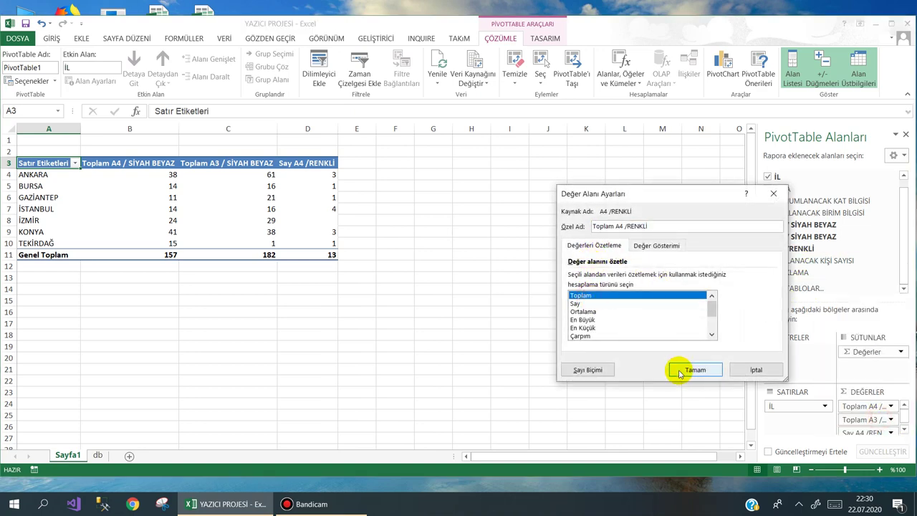
pyautogui.click(690, 370)
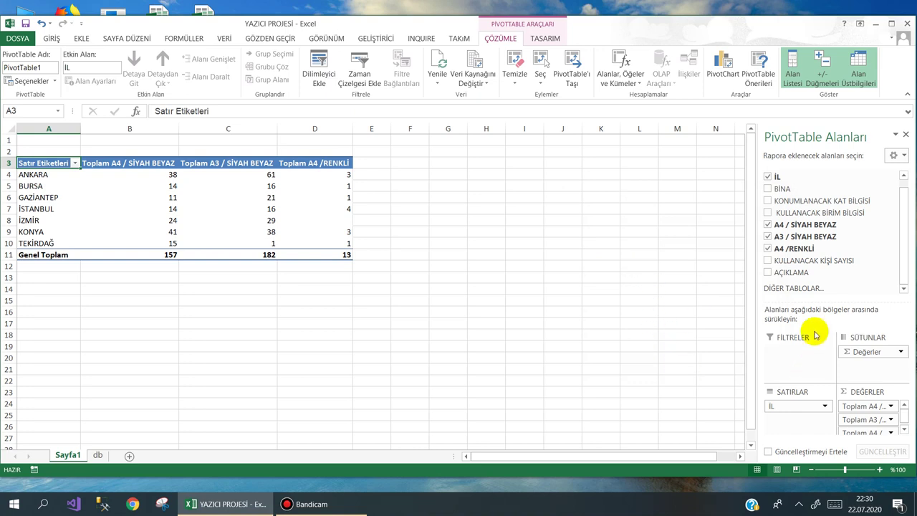
pyautogui.moveTo(824, 260); pyautogui.dragTo(872, 441)
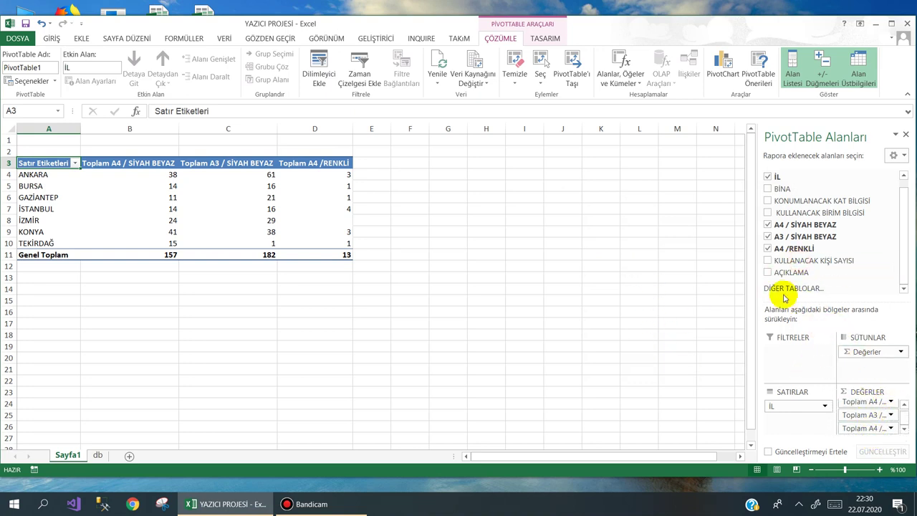
pyautogui.moveTo(785, 260)
pyautogui.mouseDown()
pyautogui.moveTo(872, 445)
pyautogui.moveTo(870, 429)
pyautogui.mouseUp()
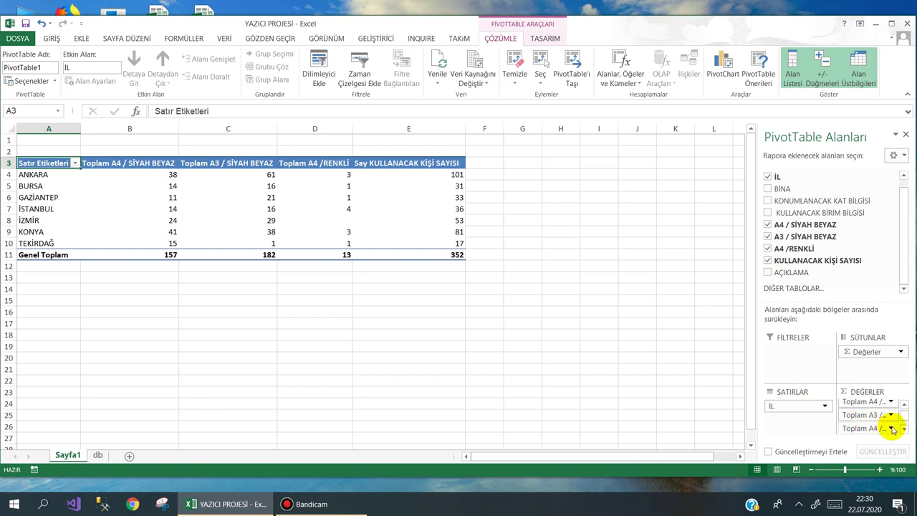
# Set the KULLANACAK KİŞİ SAYISI value field to Toplam in Değer Alanı Ayarları.
pyautogui.click(904, 431)
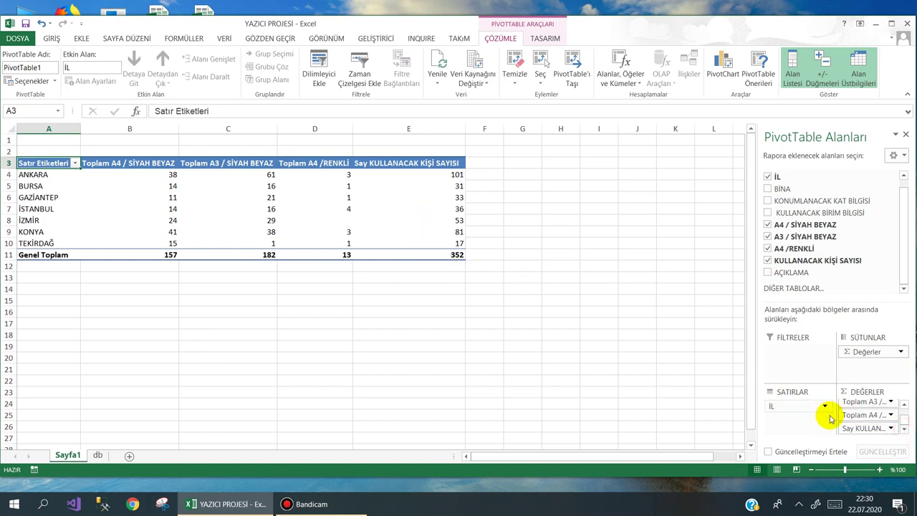
pyautogui.click(891, 428)
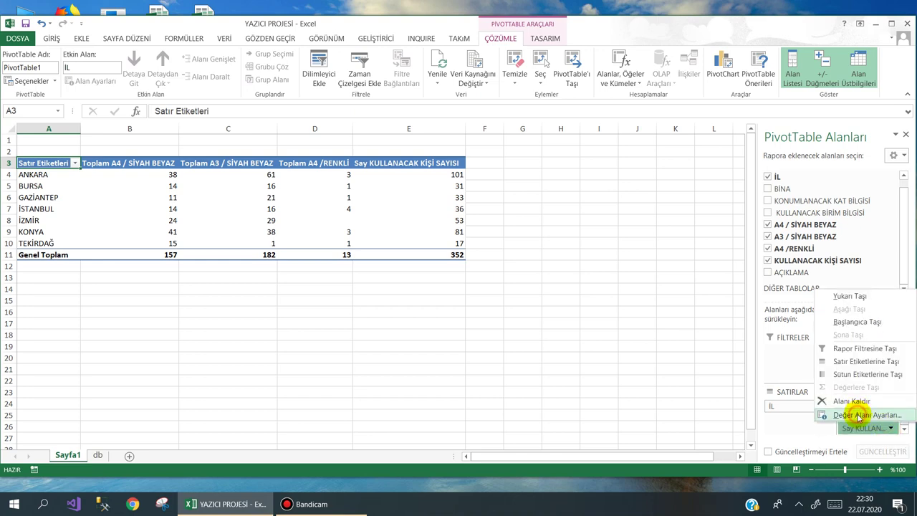
pyautogui.click(859, 415)
pyautogui.click(580, 296)
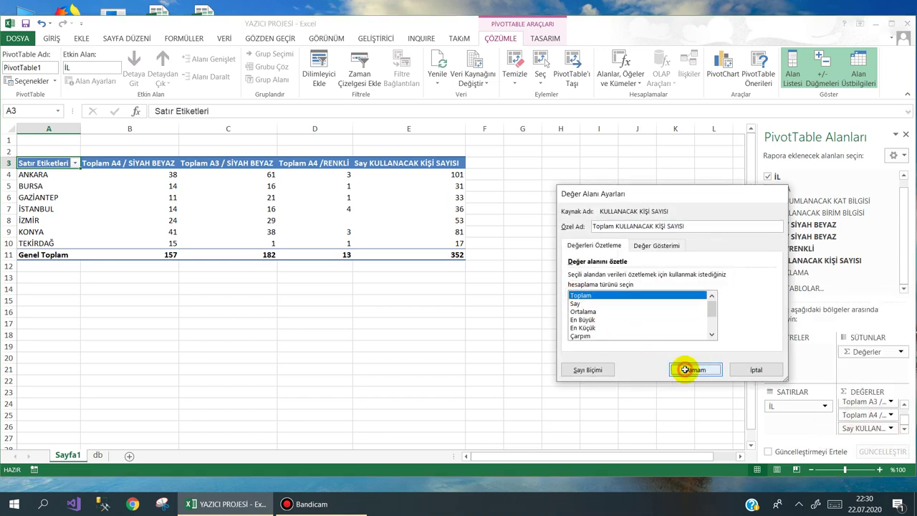
pyautogui.click(685, 370)
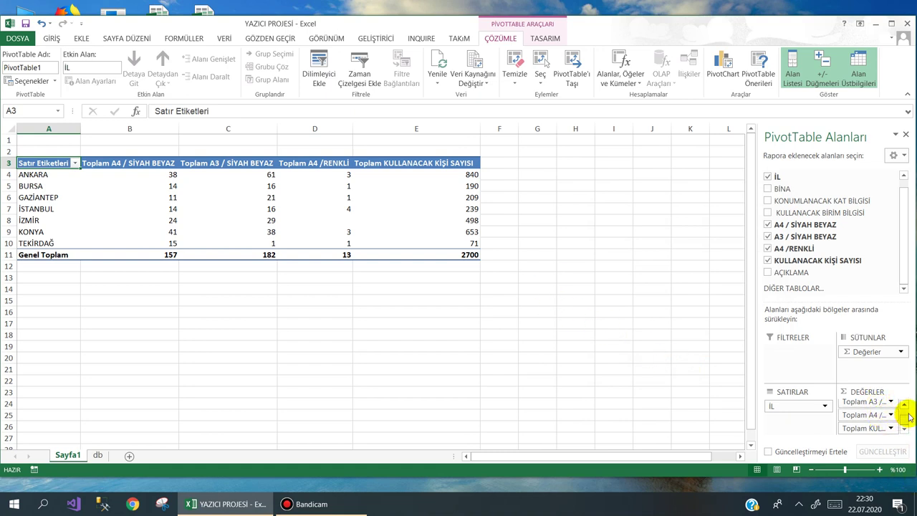
# Toggle KULLANACAK KİŞİ SAYISI to Say and back to Toplam, giving a 2700 total.
pyautogui.click(905, 404)
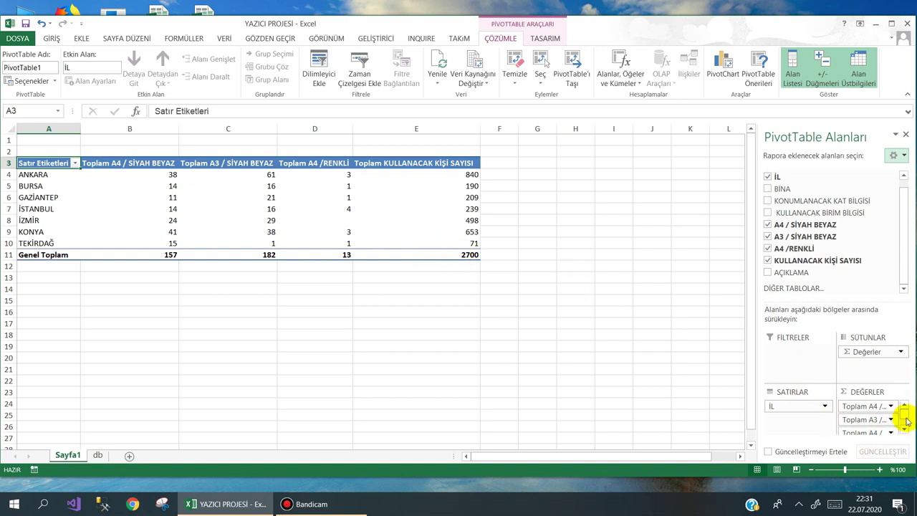
pyautogui.click(905, 422)
pyautogui.click(902, 428)
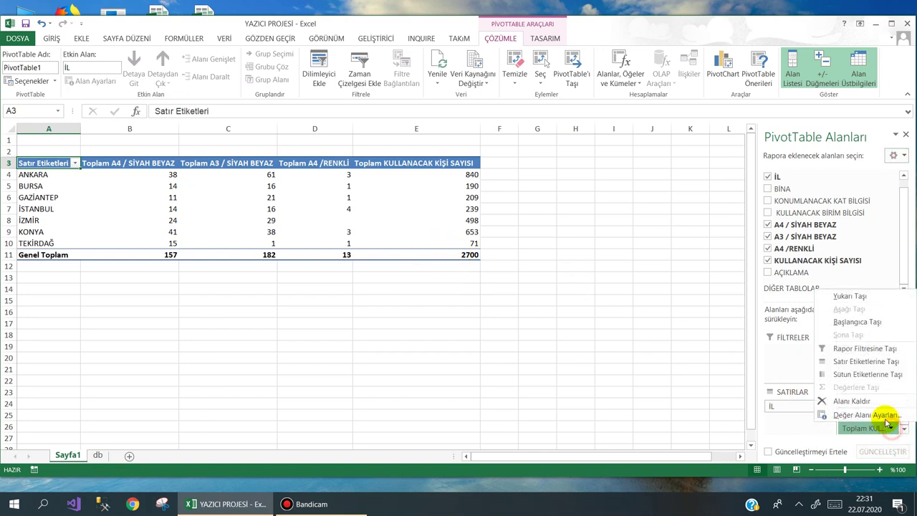
pyautogui.click(886, 416)
pyautogui.click(580, 303)
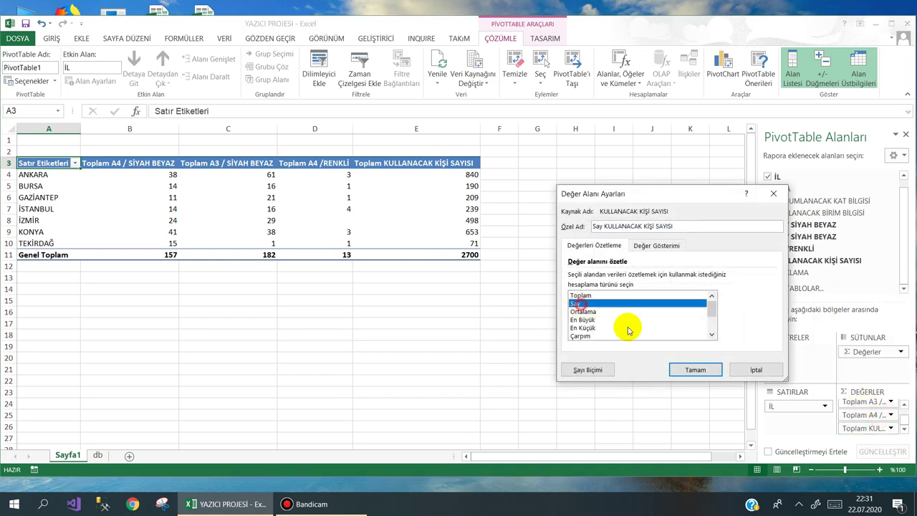
pyautogui.click(684, 370)
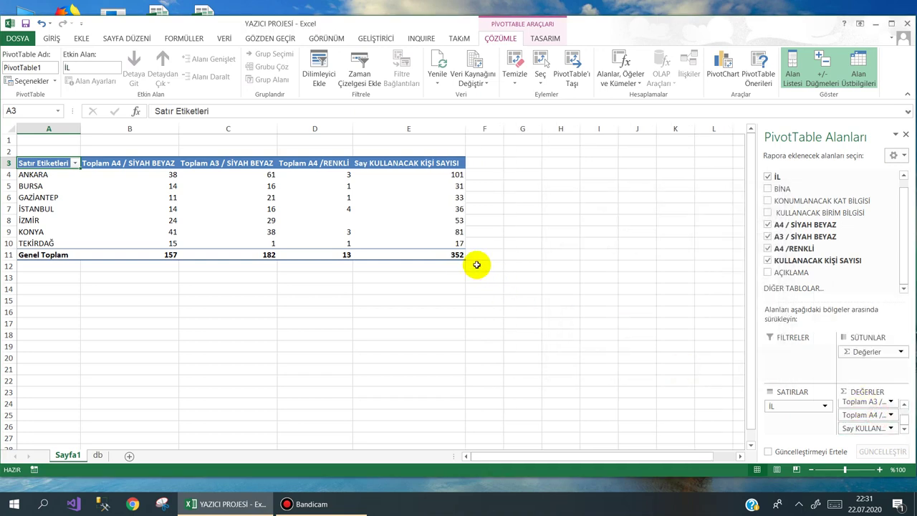
pyautogui.click(891, 429)
pyautogui.click(886, 415)
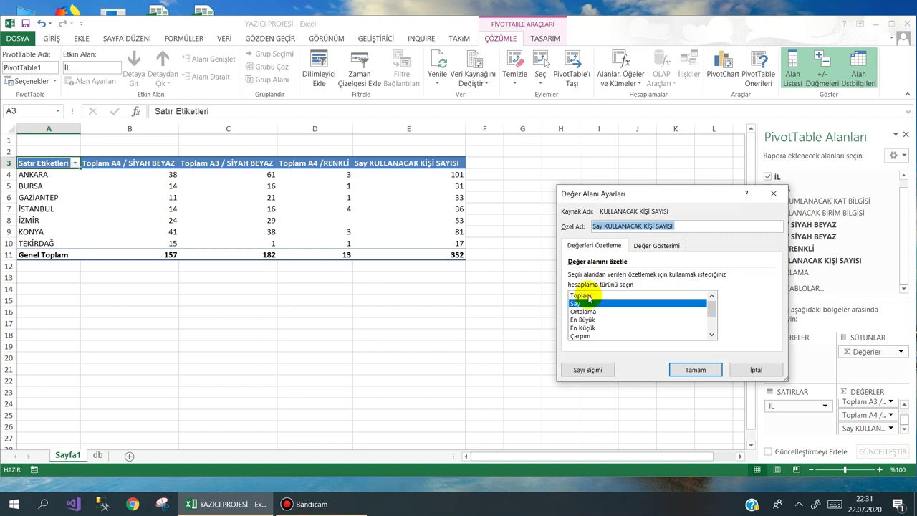
pyautogui.click(582, 295)
pyautogui.click(695, 370)
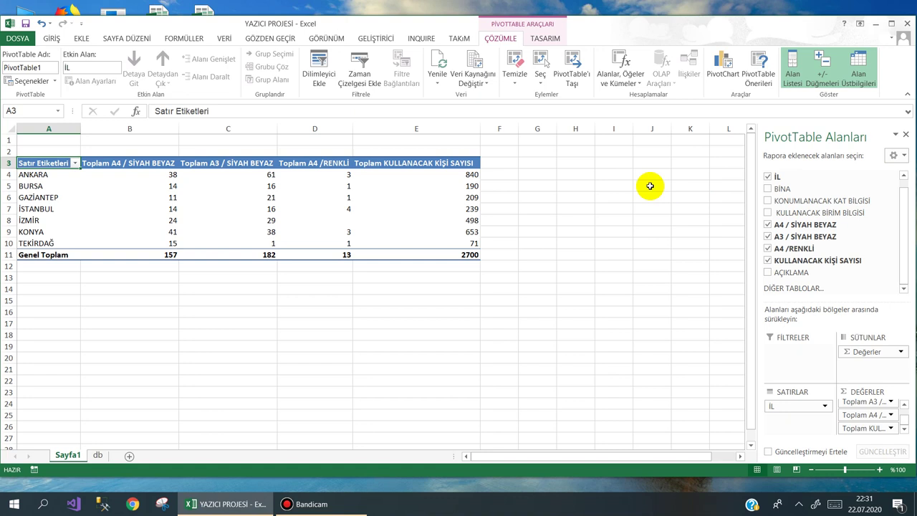
# Change the B3 header 'Toplam A4 / SİYAH BEYAZ' to 'A4 / SİYAH BEYAZ YAZICI'.
pyautogui.click(117, 165)
pyautogui.moveTo(186, 111); pyautogui.dragTo(151, 112)
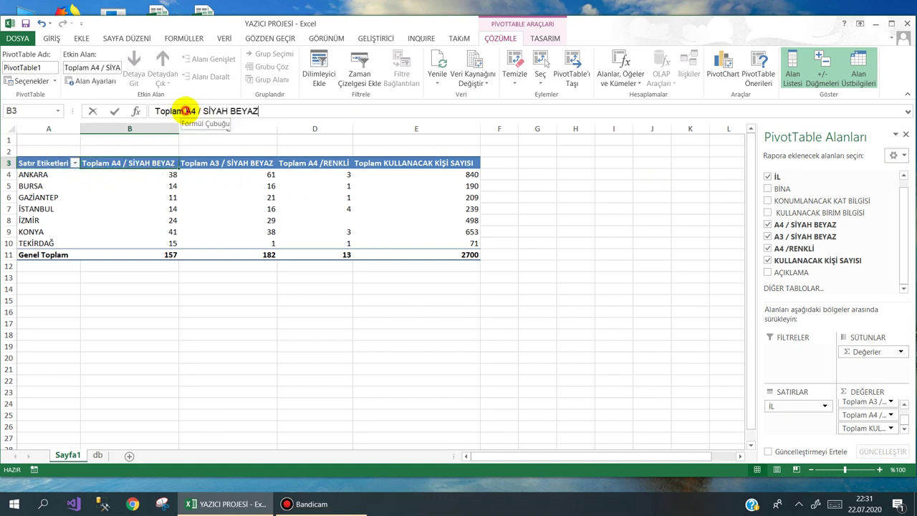
pyautogui.press('BackSpace')
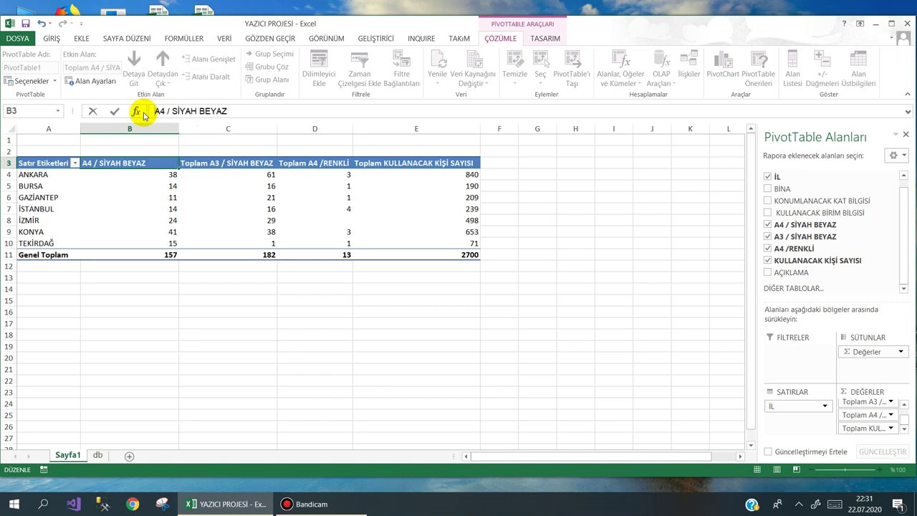
pyautogui.press('Return')
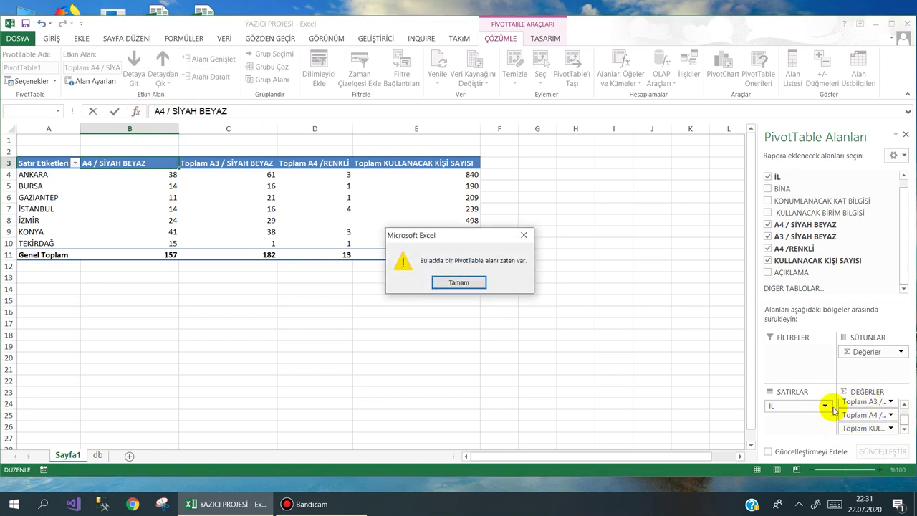
pyautogui.click(473, 281)
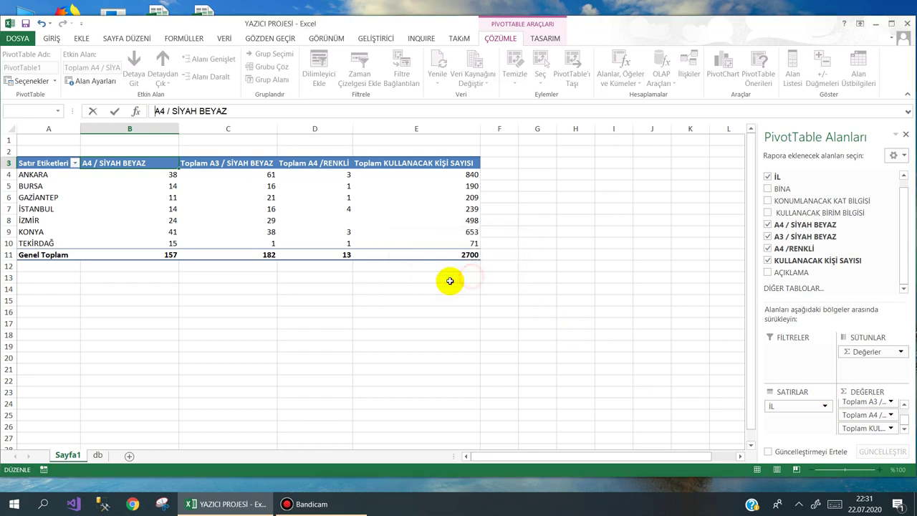
pyautogui.click(237, 111)
pyautogui.write('YAZICI')
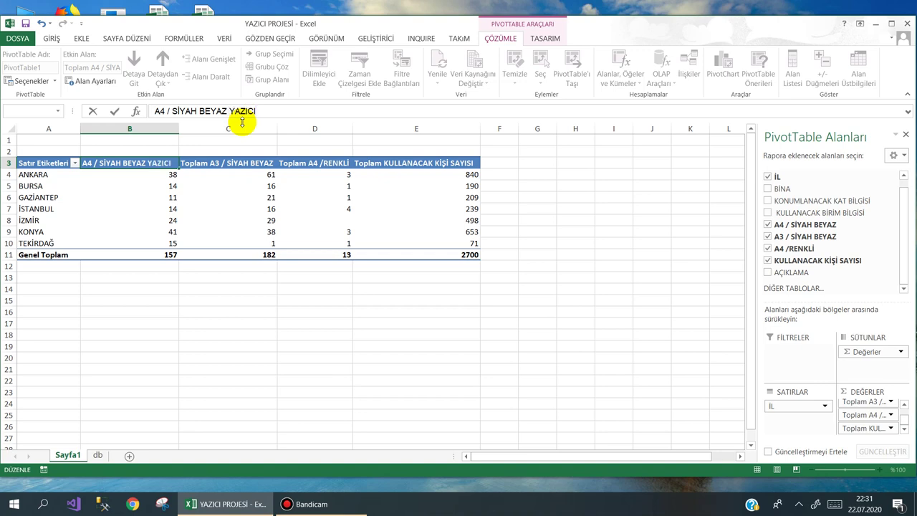
pyautogui.press('Return')
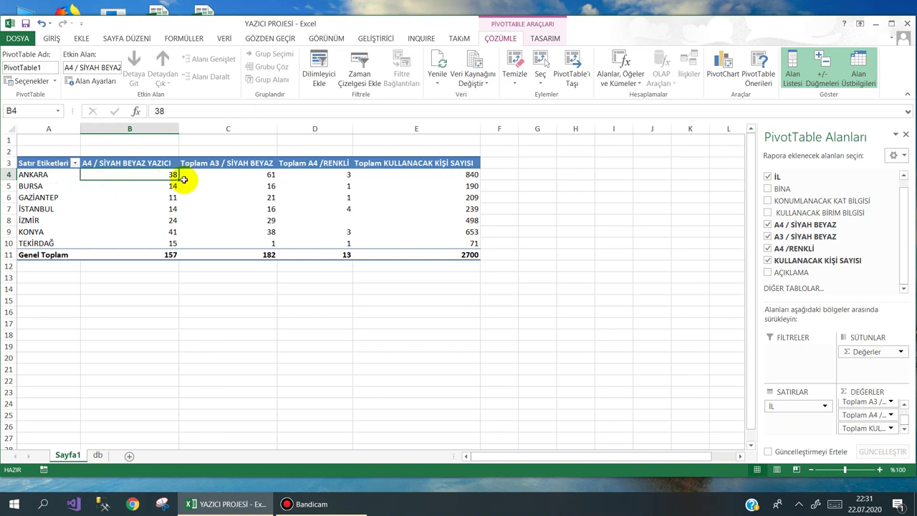
# Rename the C3 and D3 headers to 'A3 / SİYAH BEYAZ YAZICI' and 'A4 /RENKLİ YAZICI'.
pyautogui.click(207, 163)
pyautogui.doubleClick(171, 111)
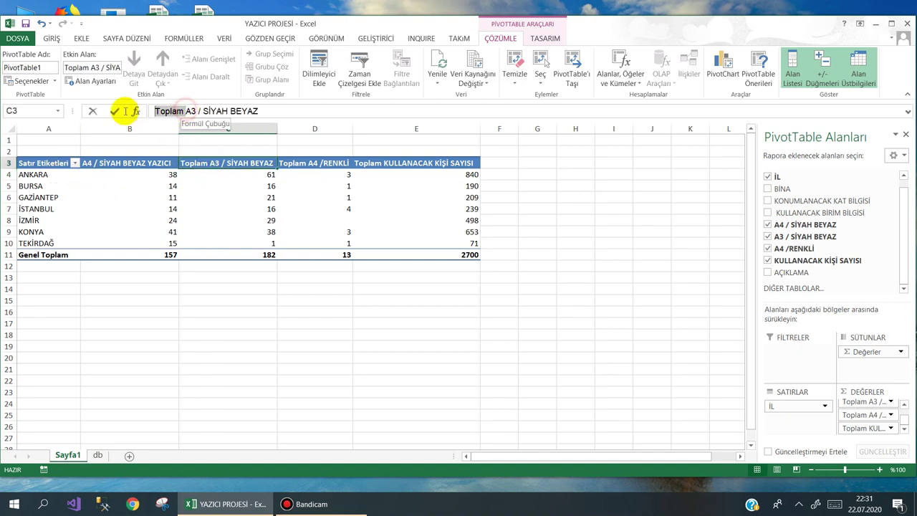
pyautogui.press('Delete')
pyautogui.write('YAZICI')
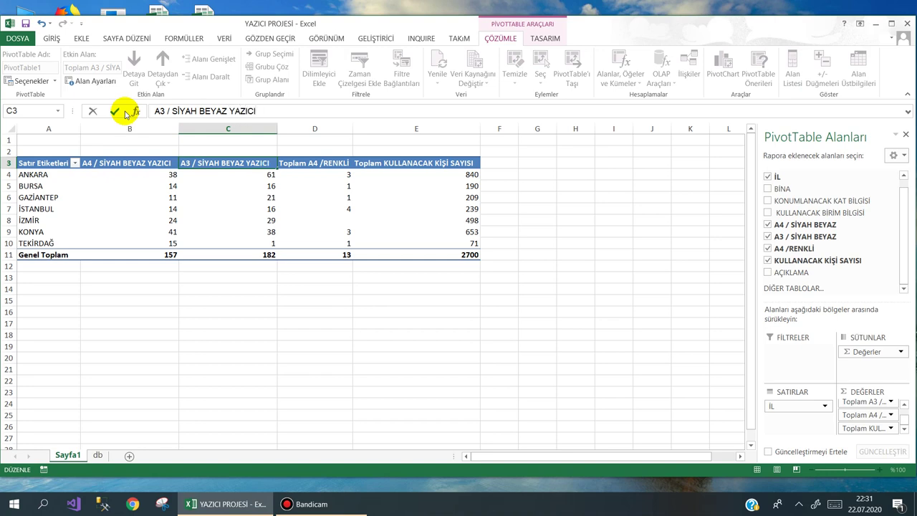
pyautogui.press('Return')
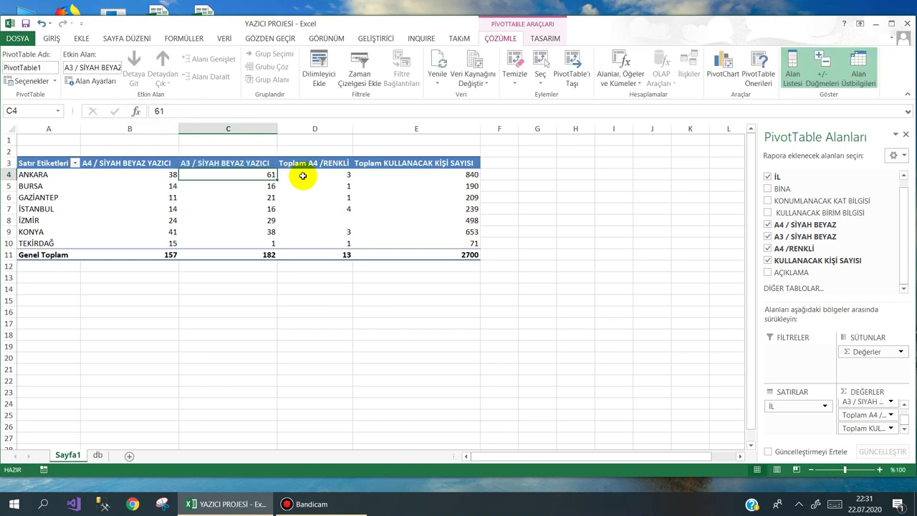
pyautogui.click(306, 163)
pyautogui.click(185, 112)
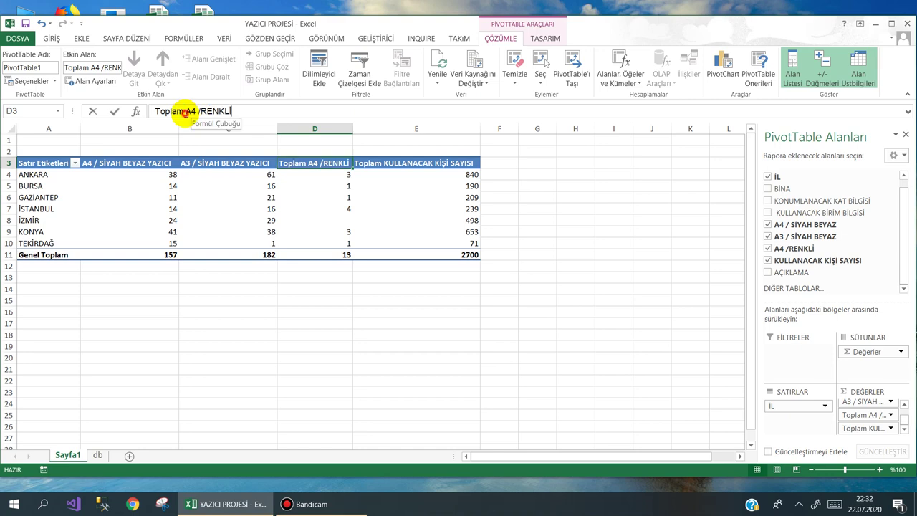
pyautogui.doubleClick(179, 112)
pyautogui.press('Delete')
pyautogui.write('YAZICI')
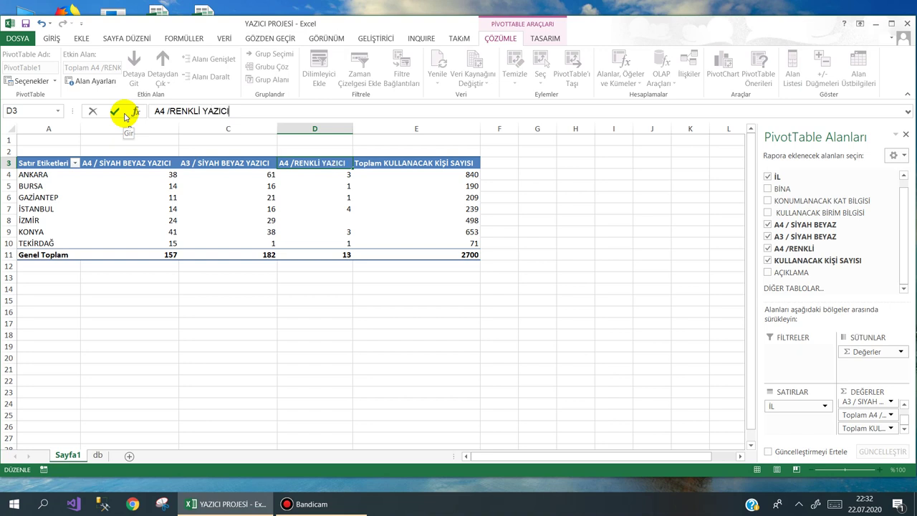
pyautogui.press('Return')
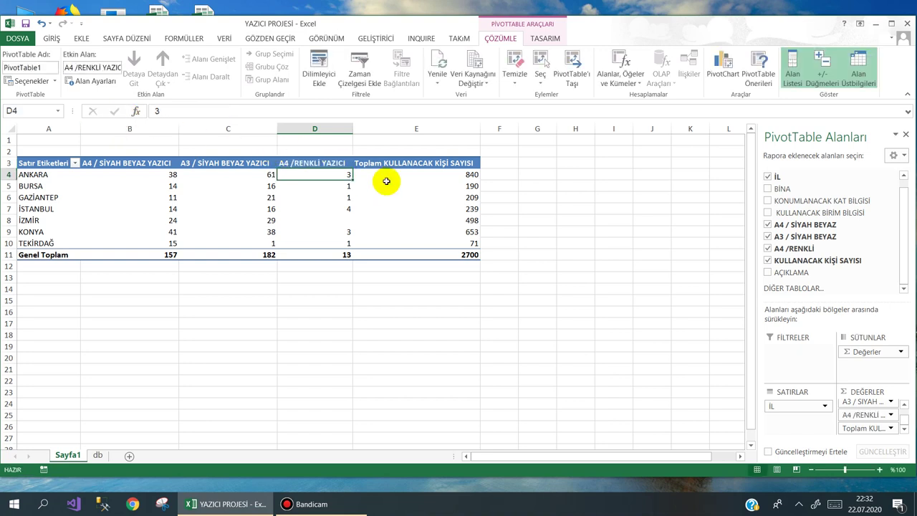
# Rename the E3 header to 'KULLANACAK TOPLAM KİŞİ SAYISI'.
pyautogui.click(380, 163)
pyautogui.moveTo(187, 112); pyautogui.dragTo(144, 111)
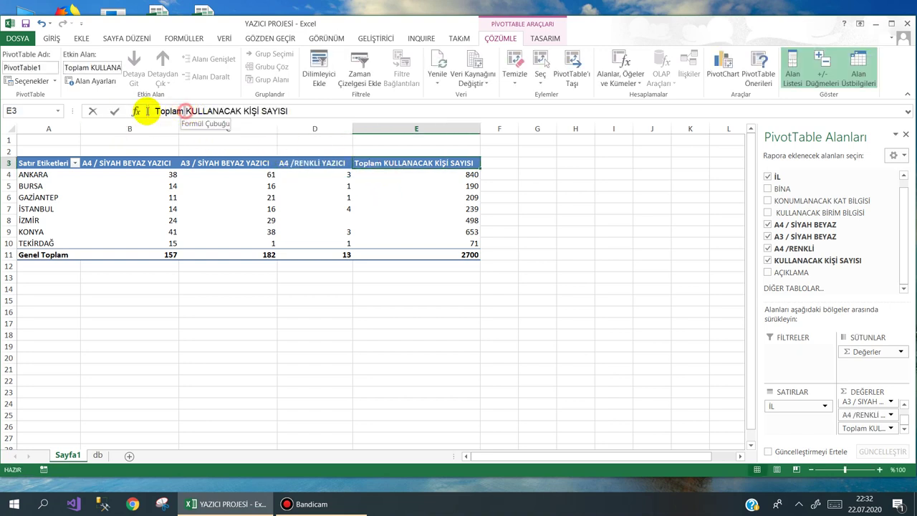
pyautogui.press('Delete')
pyautogui.write('TOPLAM')
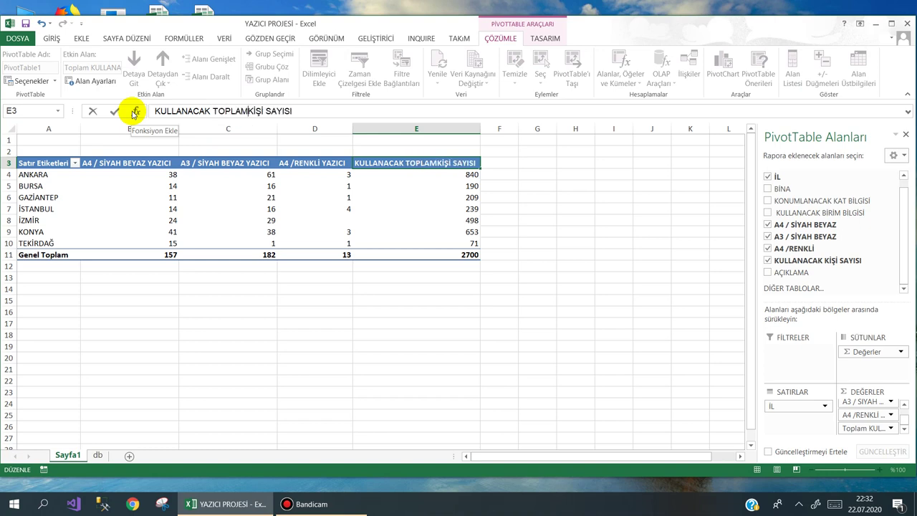
pyautogui.press('Return')
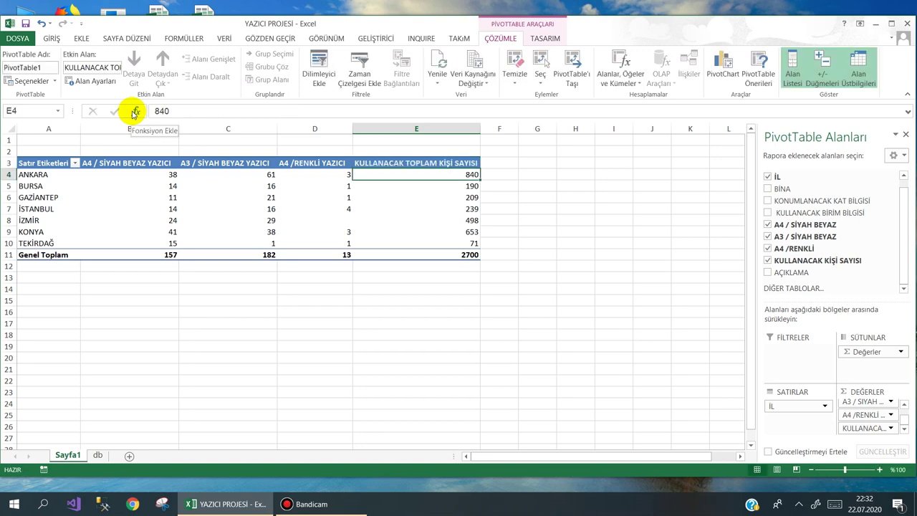
# Insert an empty column A before the pivot and adjust its width.
pyautogui.click(29, 129)
pyautogui.rightClick(30, 130)
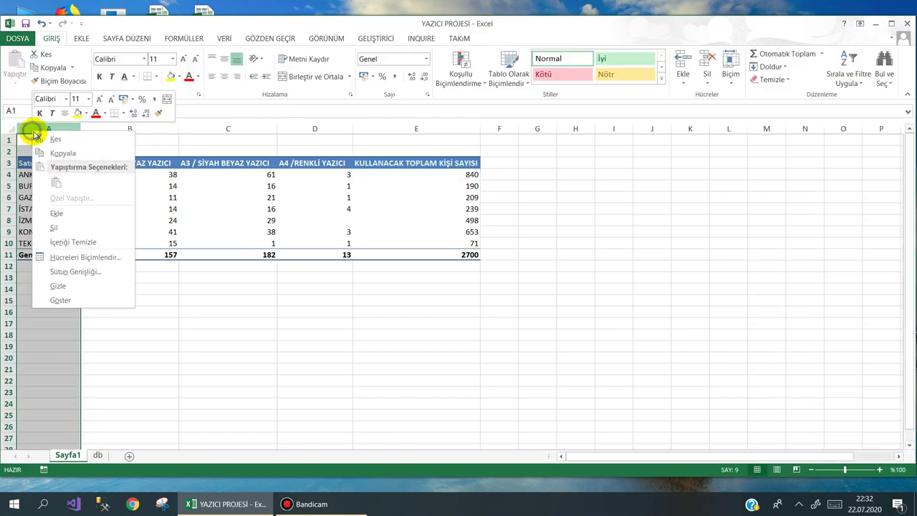
pyautogui.click(56, 213)
pyautogui.moveTo(55, 130); pyautogui.dragTo(83, 132)
# Rename the row-label header in B3 to 'İLLER'.
pyautogui.click(103, 162)
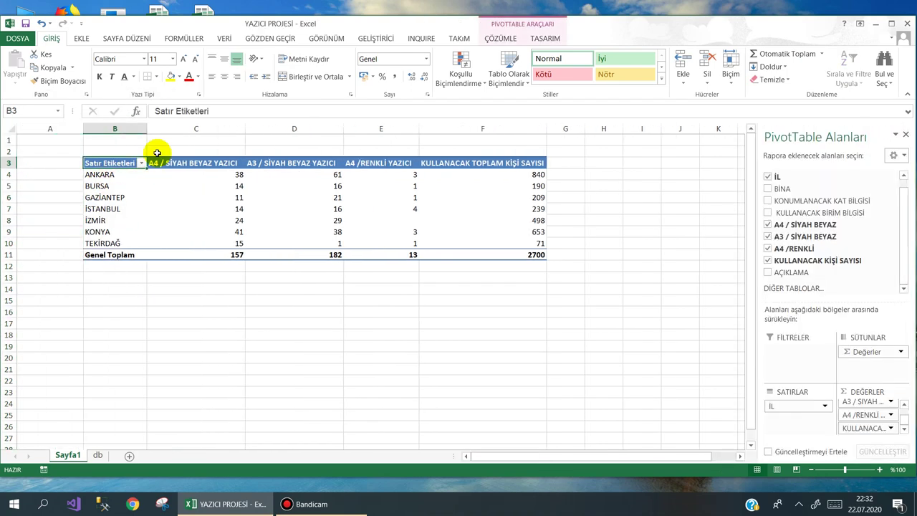
pyautogui.write('İLLER')
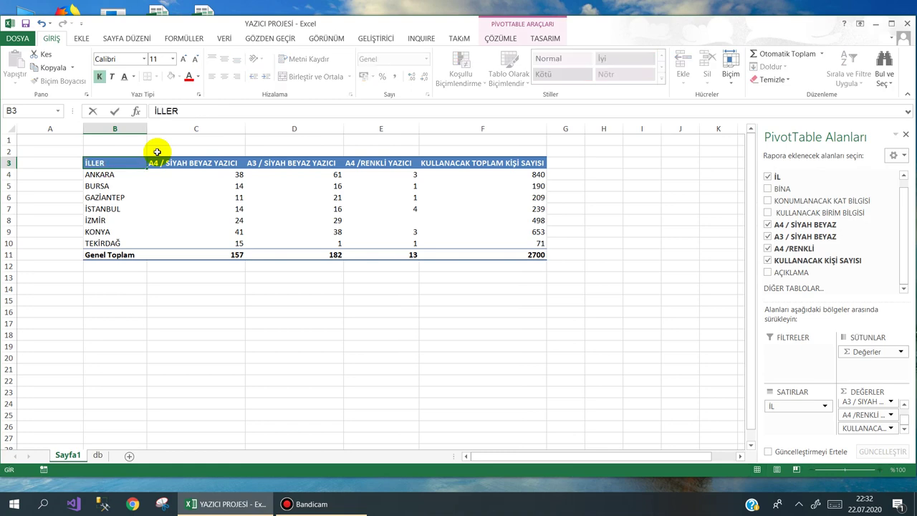
pyautogui.press('Return')
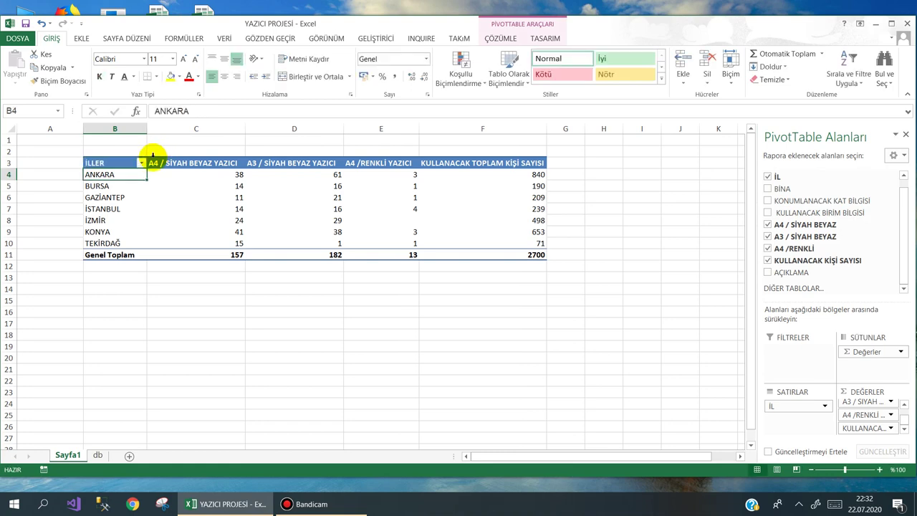
pyautogui.click(192, 197)
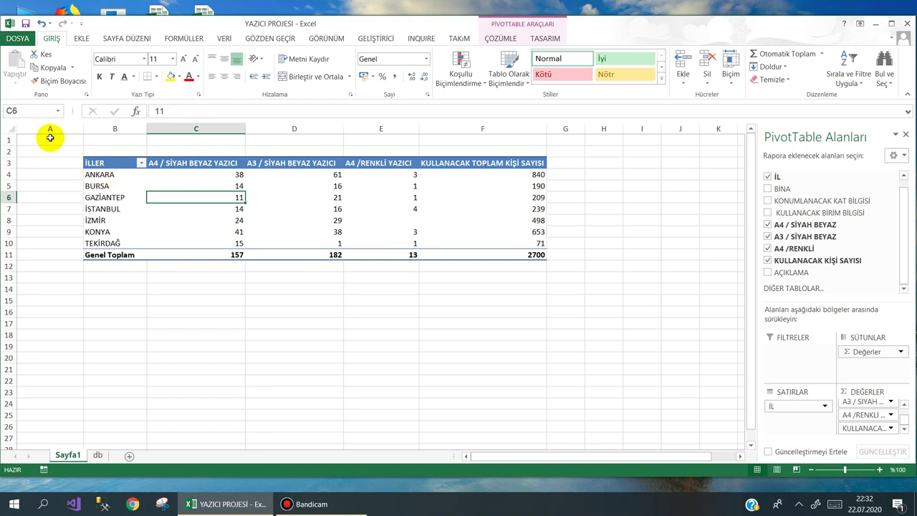
# Merge and centre B1:F2 into one bold title cell.
pyautogui.click(126, 144)
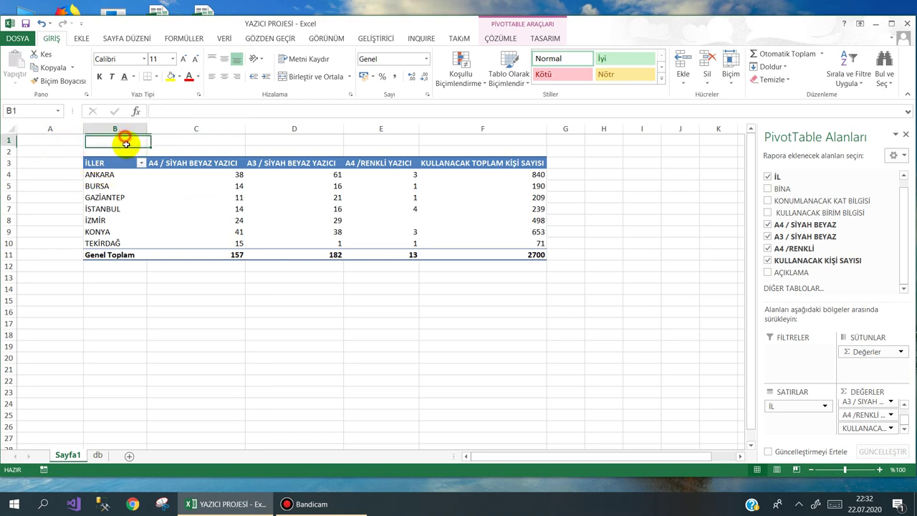
pyautogui.moveTo(125, 143); pyautogui.dragTo(473, 149)
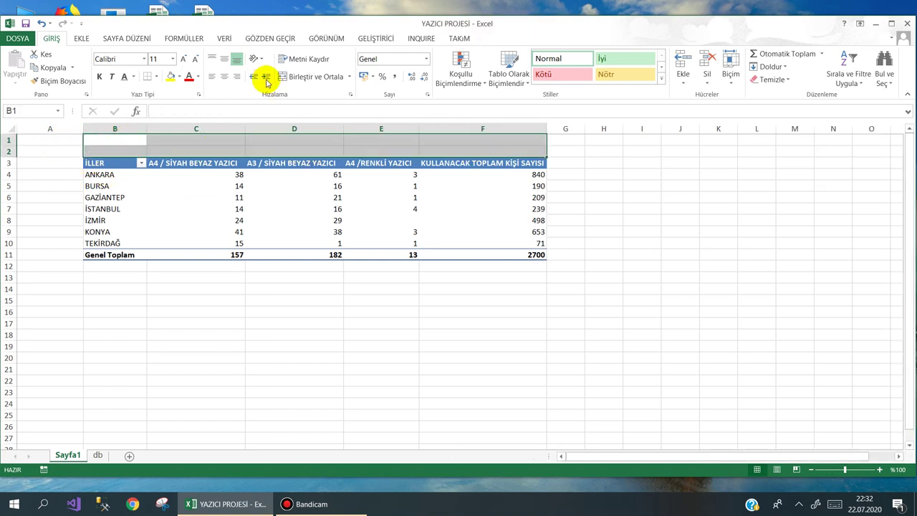
pyautogui.click(314, 77)
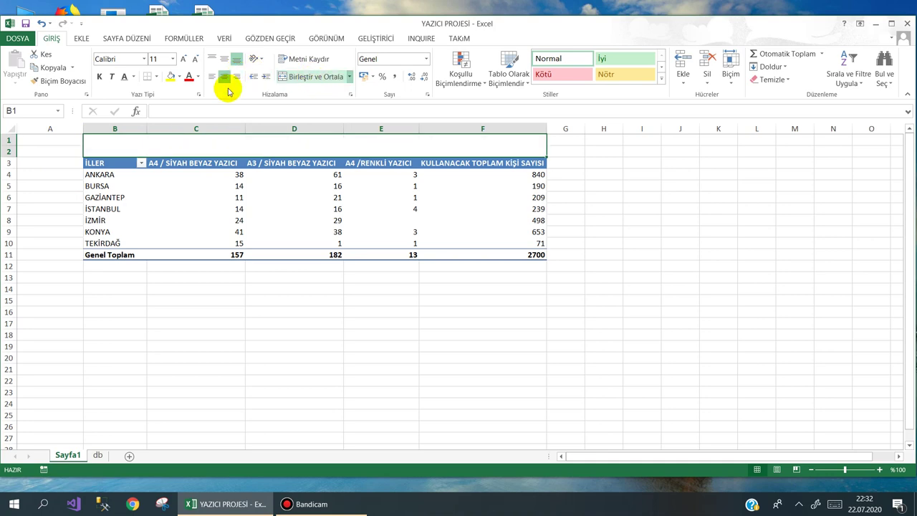
pyautogui.click(100, 77)
pyautogui.click(185, 145)
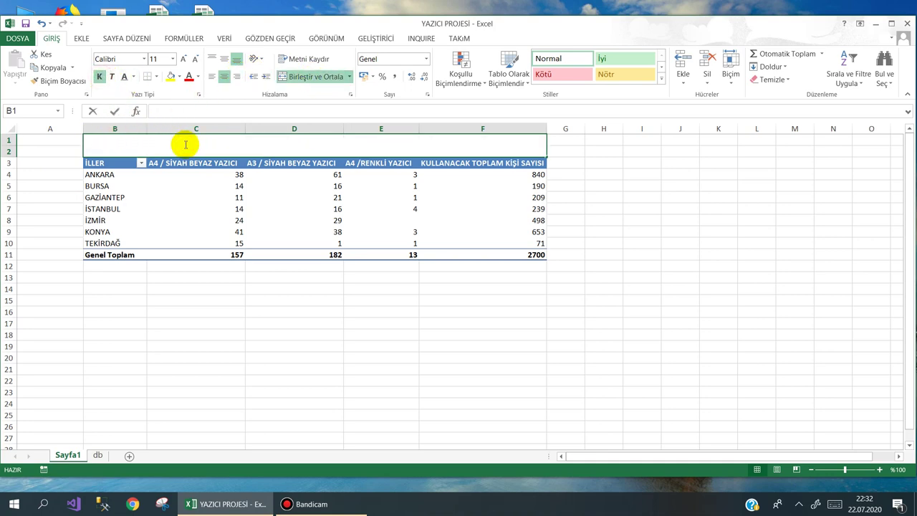
pyautogui.write('DFSGDFG')
pyautogui.click(251, 311)
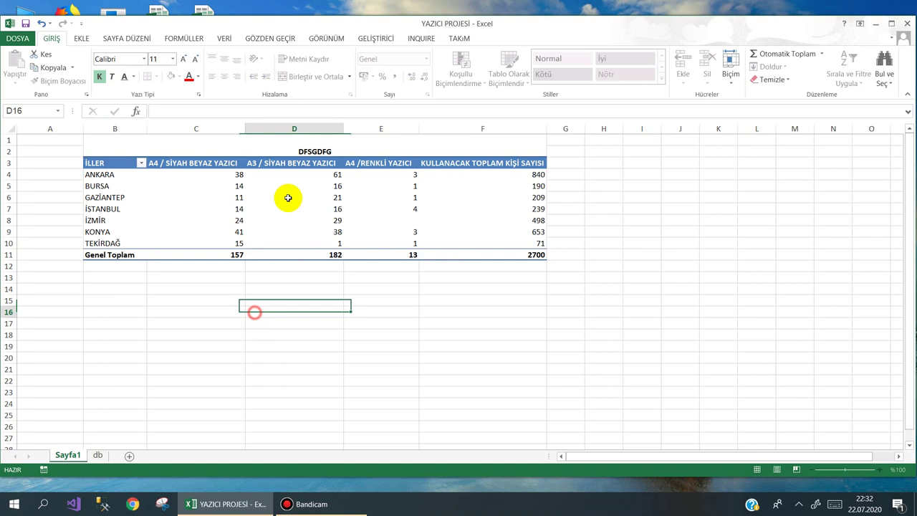
# Raise the title font to 22 pt with red text, then clear the test text.
pyautogui.click(291, 149)
pyautogui.click(183, 60)
pyautogui.click(183, 60)
pyautogui.click(183, 60)
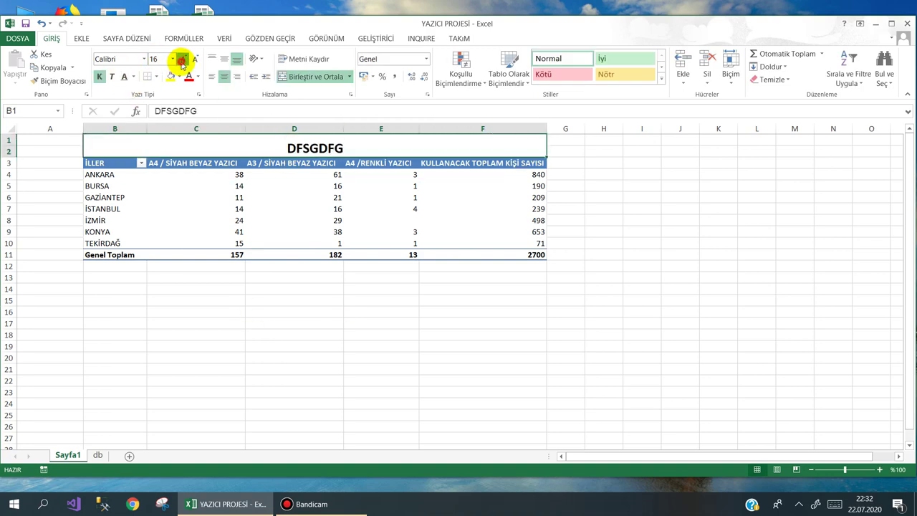
pyautogui.click(182, 60)
pyautogui.click(183, 61)
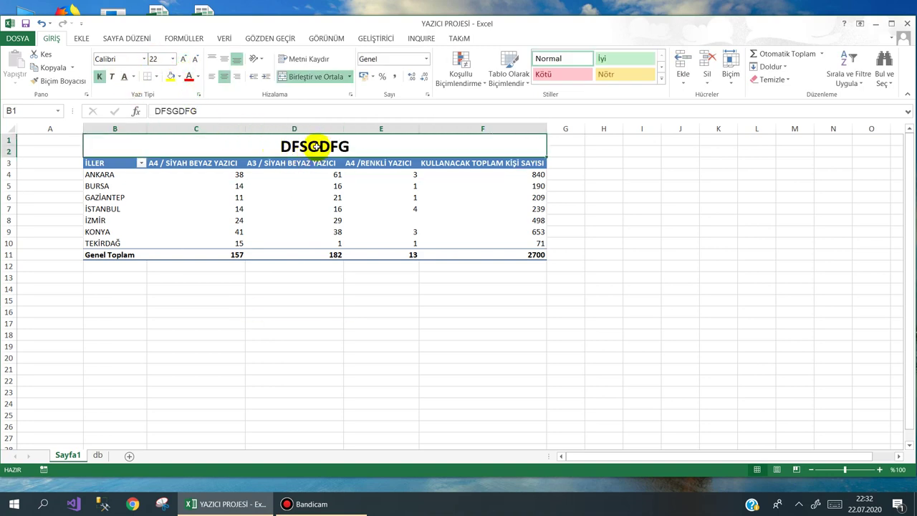
pyautogui.click(189, 77)
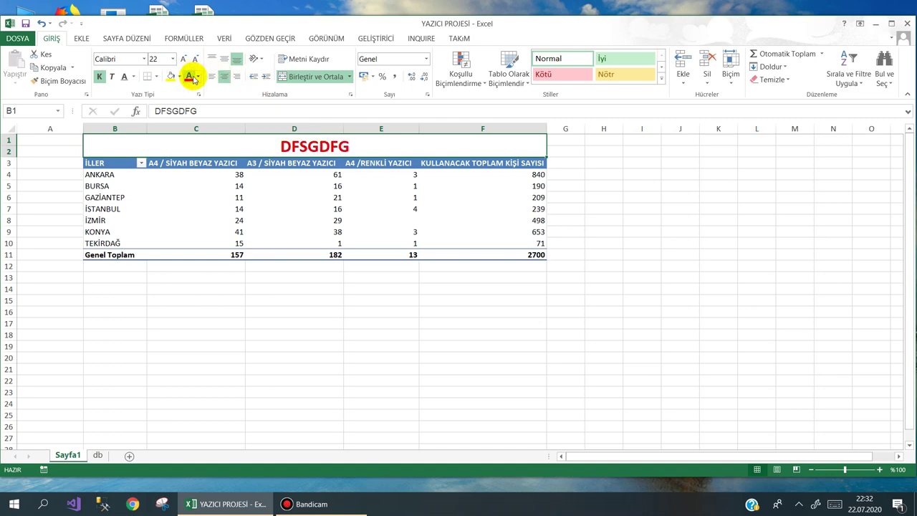
pyautogui.press('Delete')
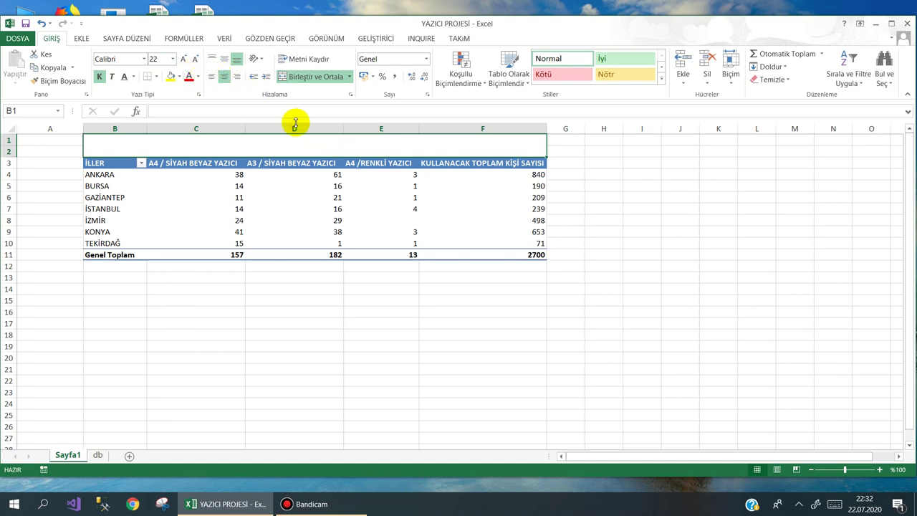
# Fill the title band dark navy with blue font colour, leaving it empty.
pyautogui.click(178, 77)
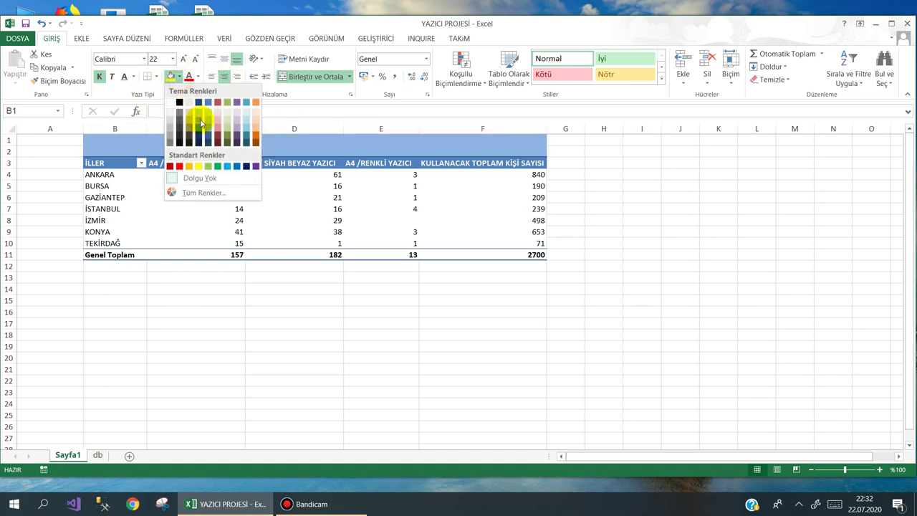
pyautogui.click(202, 140)
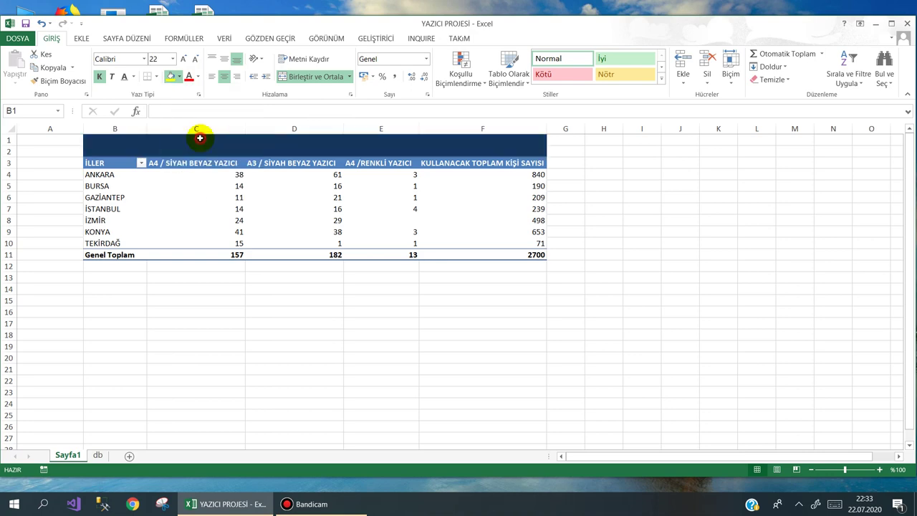
pyautogui.click(198, 76)
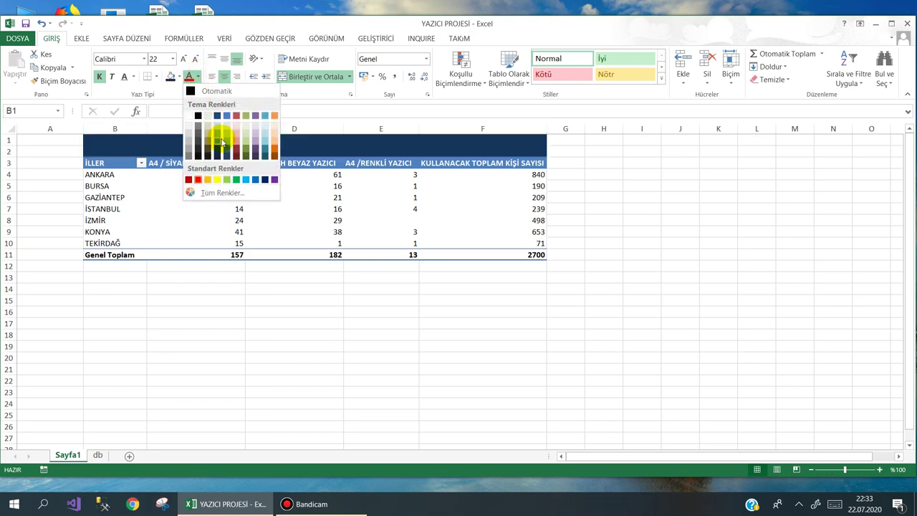
pyautogui.click(222, 141)
pyautogui.write('SDFGDFG')
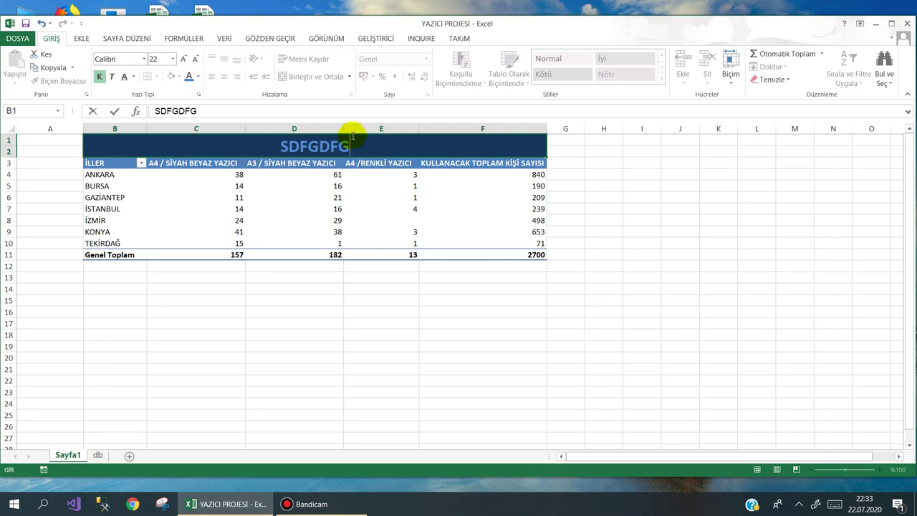
pyautogui.moveTo(360, 144); pyautogui.dragTo(256, 129)
pyautogui.press('BackSpace')
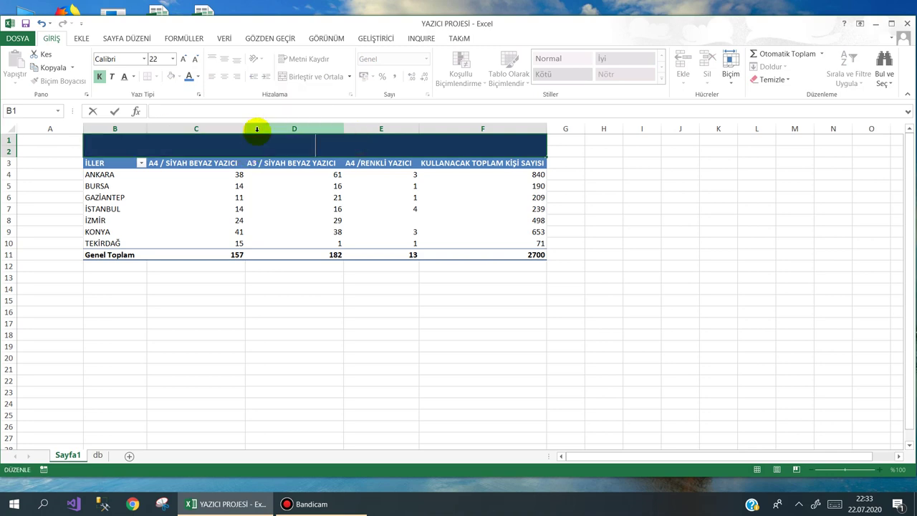
pyautogui.click(41, 168)
# Fill A1:A11 dark navy and widen column A to about 17.56.
pyautogui.moveTo(50, 143); pyautogui.dragTo(60, 256)
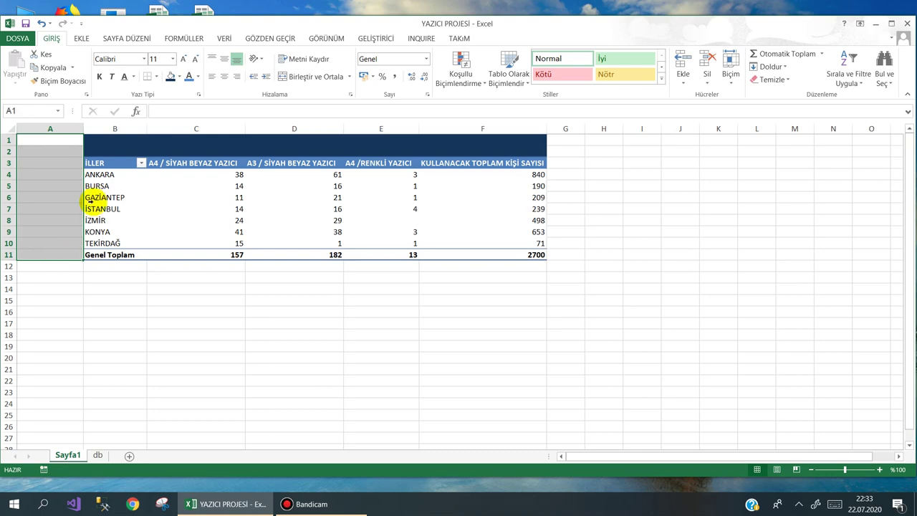
pyautogui.click(172, 77)
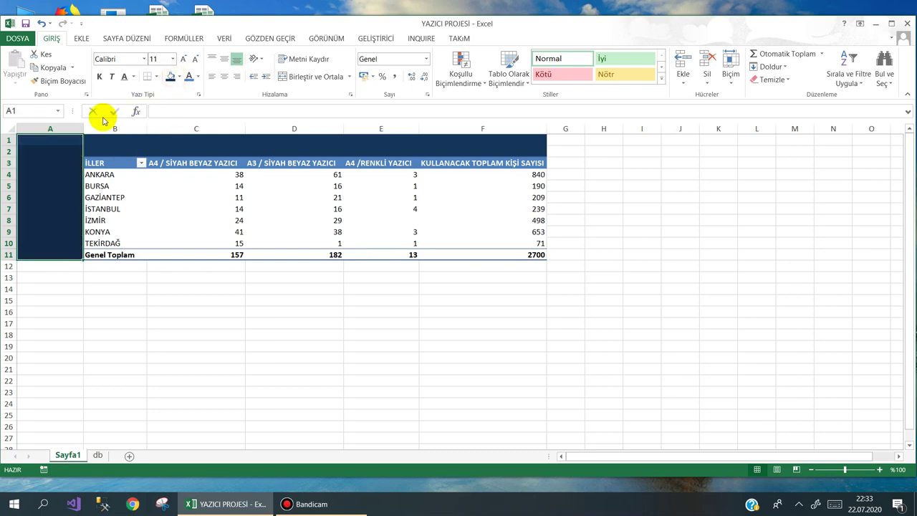
pyautogui.moveTo(83, 129); pyautogui.dragTo(101, 133)
pyautogui.click(50, 187)
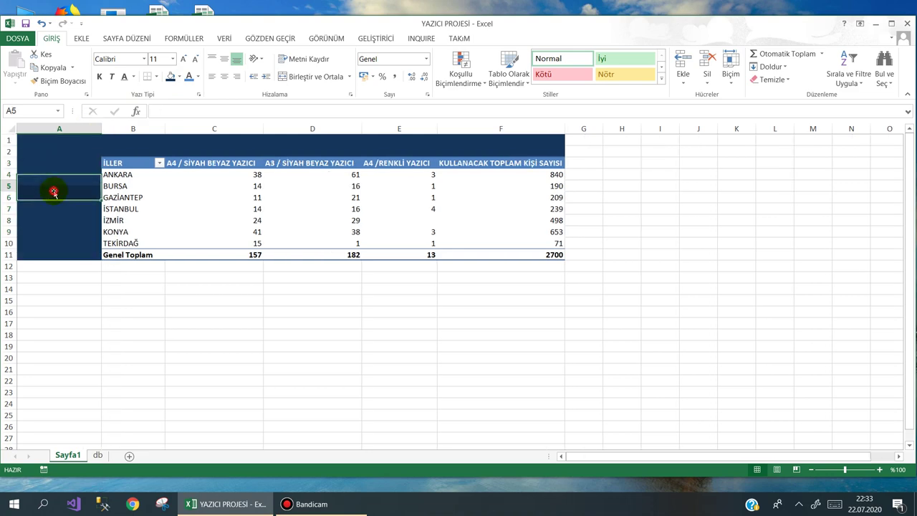
# Give rows 4–11 a uniform taller height via Satır Yüksekliği, then select B4:F10.
pyautogui.click(8, 163)
pyautogui.moveTo(9, 172); pyautogui.dragTo(7, 273)
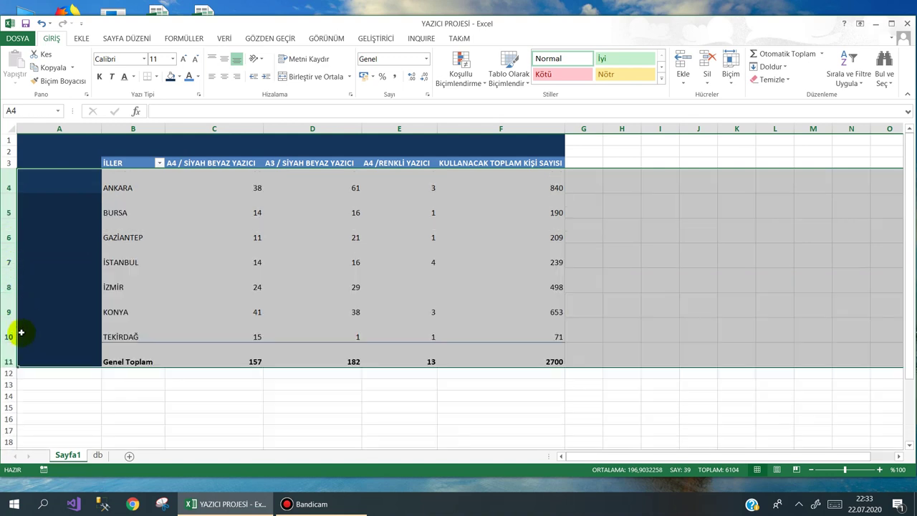
pyautogui.moveTo(10, 367); pyautogui.dragTo(9, 354)
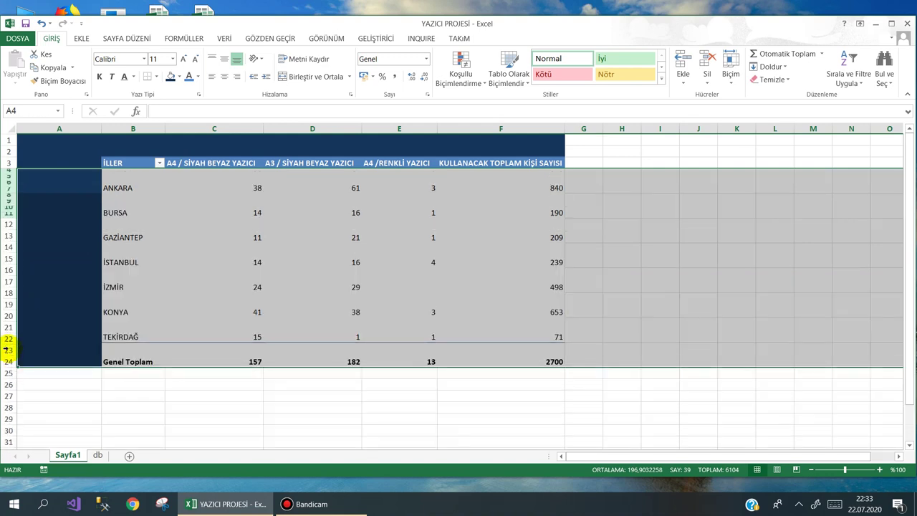
pyautogui.click(41, 23)
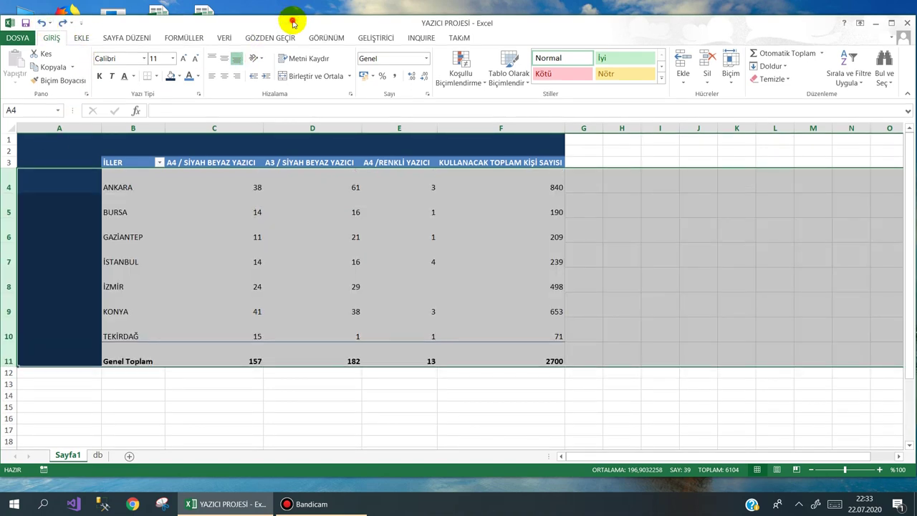
pyautogui.doubleClick(292, 16)
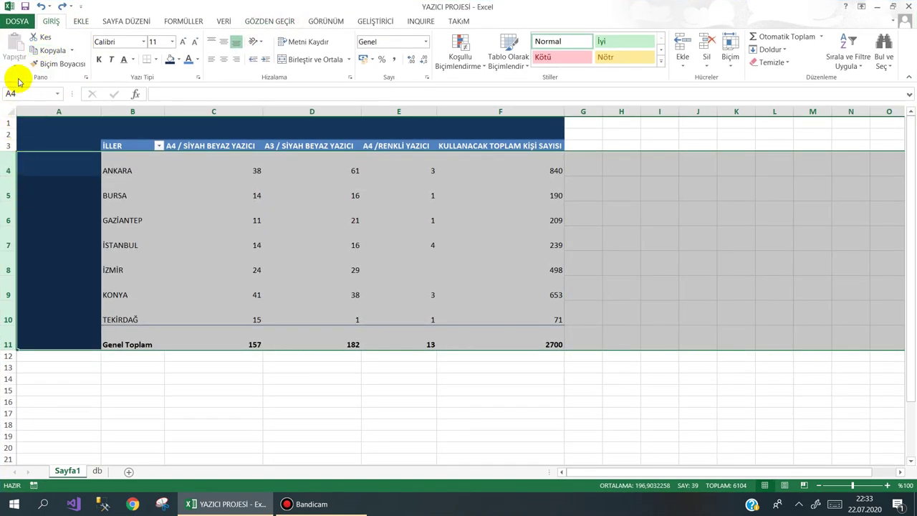
pyautogui.click(41, 9)
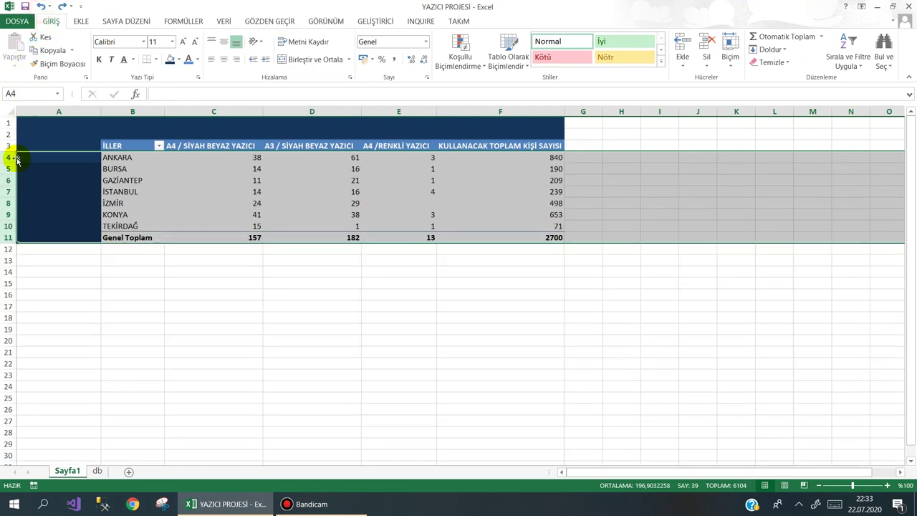
pyautogui.rightClick(8, 238)
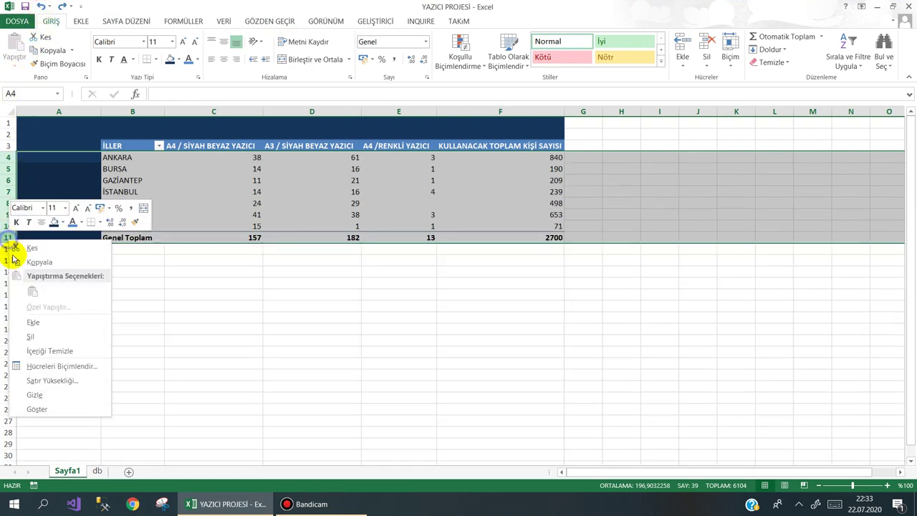
pyautogui.click(41, 379)
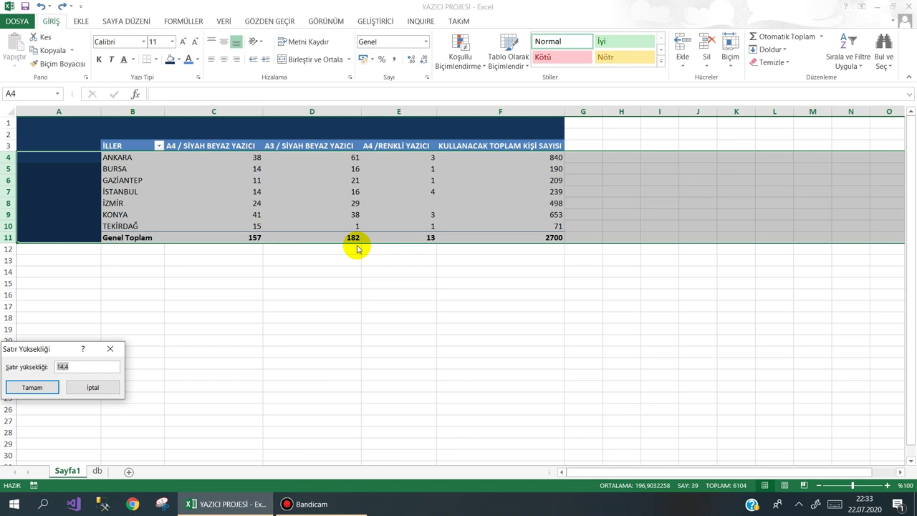
pyautogui.press('Return')
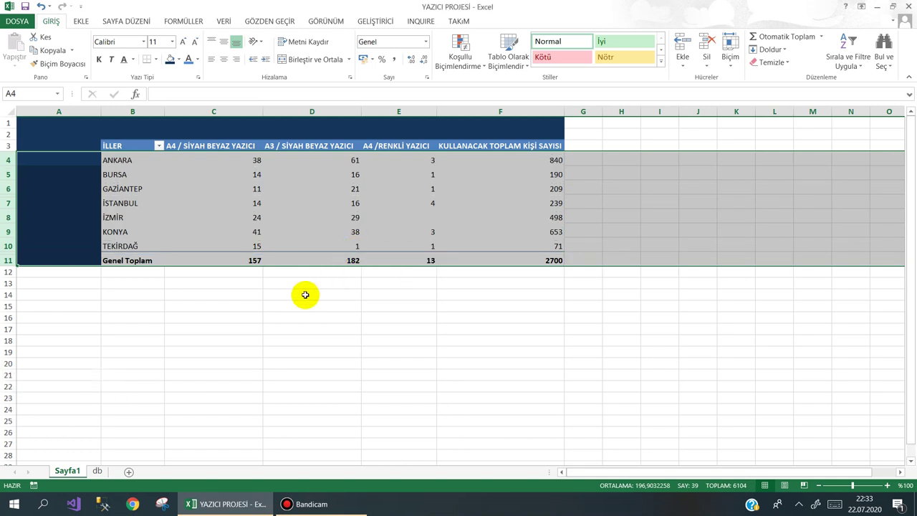
pyautogui.click(301, 295)
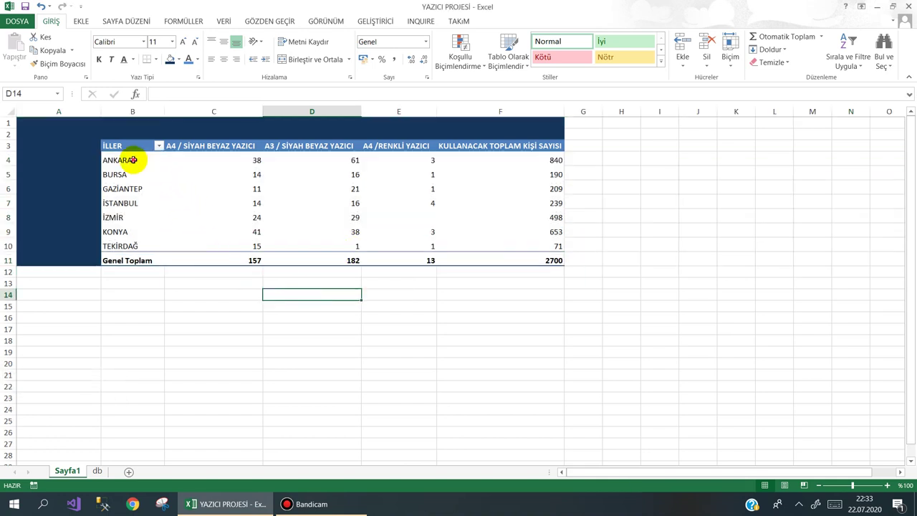
pyautogui.moveTo(127, 159)
pyautogui.mouseDown()
pyautogui.moveTo(175, 189)
pyautogui.moveTo(484, 248)
pyautogui.mouseUp()
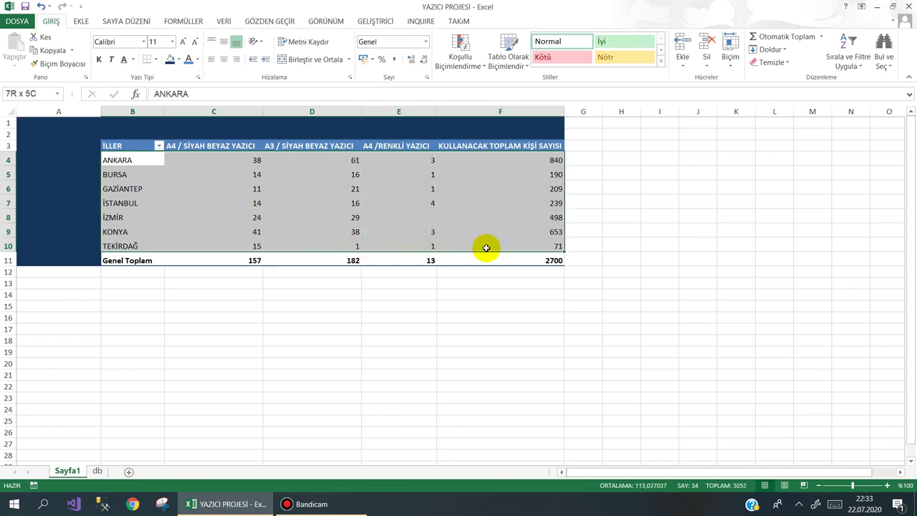
# Apply thin solid inside borders to the pivot's data cells through Format Cells.
pyautogui.moveTo(484, 248)
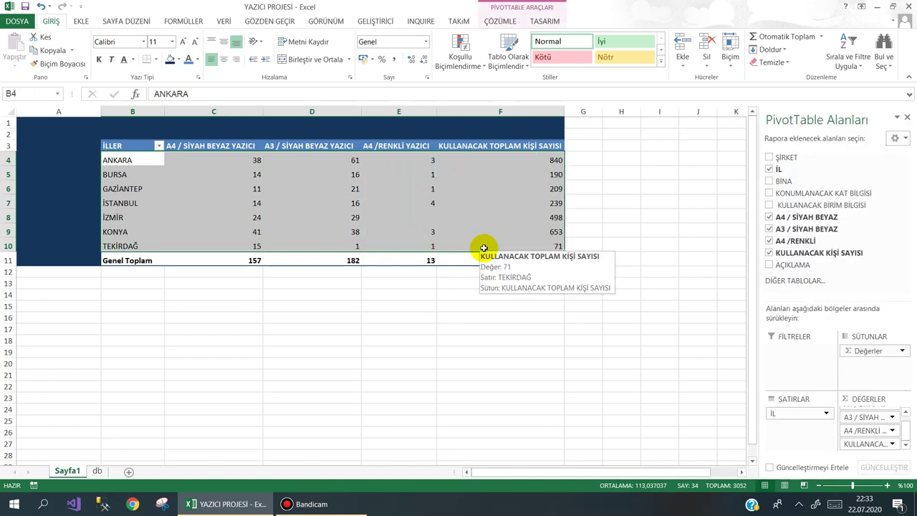
pyautogui.hotkey('ctrl', '1')
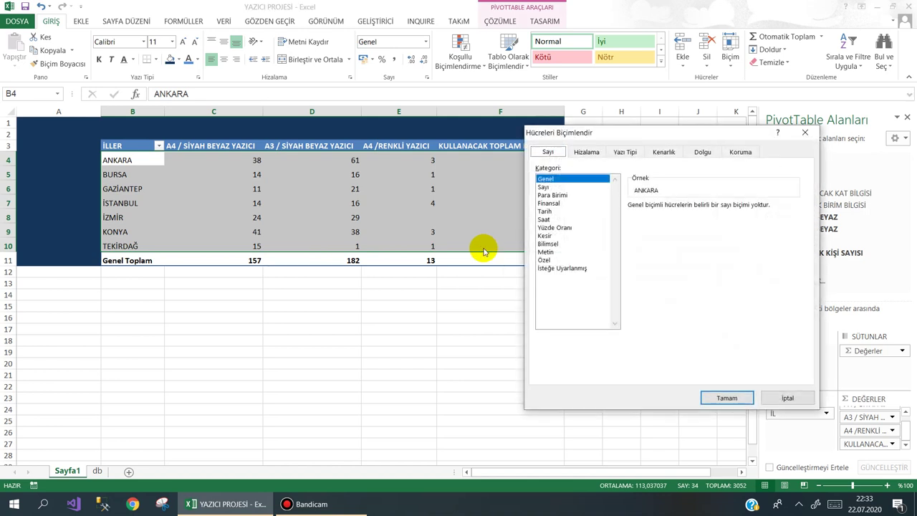
pyautogui.click(663, 153)
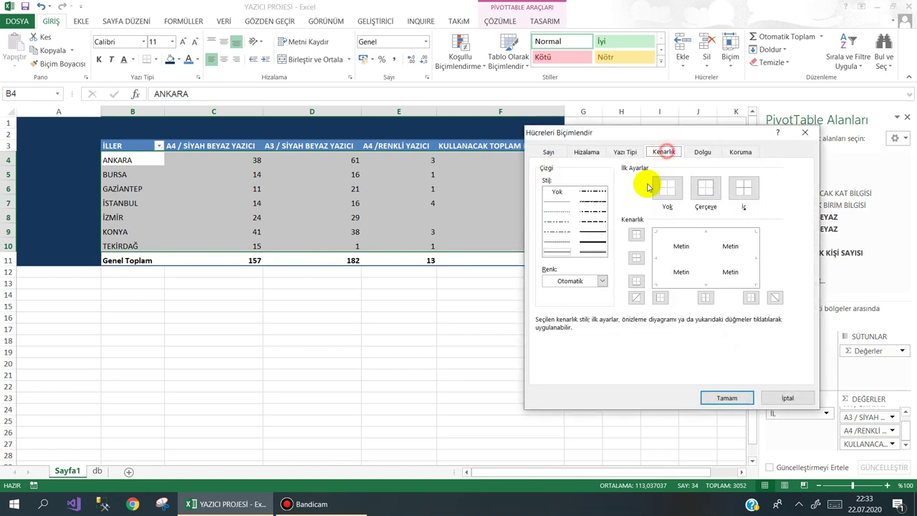
pyautogui.click(556, 204)
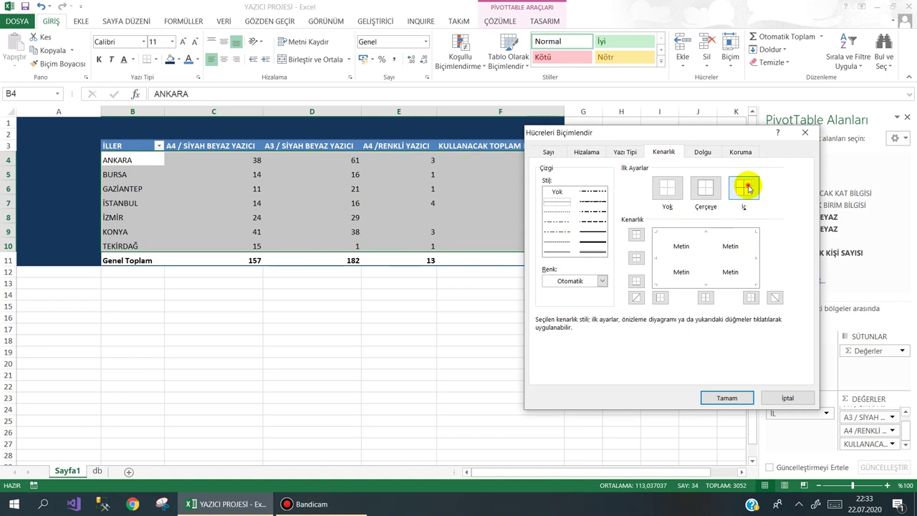
pyautogui.click(745, 188)
pyautogui.click(730, 398)
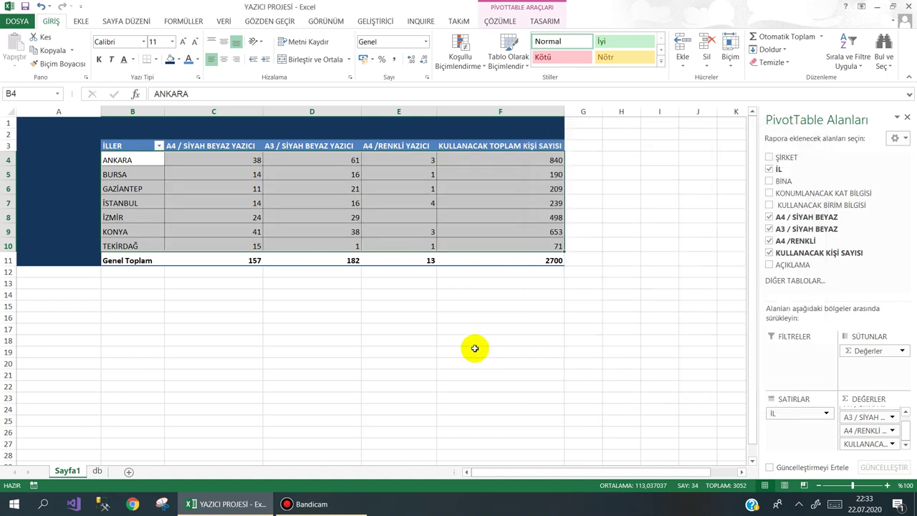
pyautogui.click(335, 303)
# Centre the Genel Toplam row B11:F11 horizontally and vertically.
pyautogui.moveTo(133, 260); pyautogui.dragTo(518, 261)
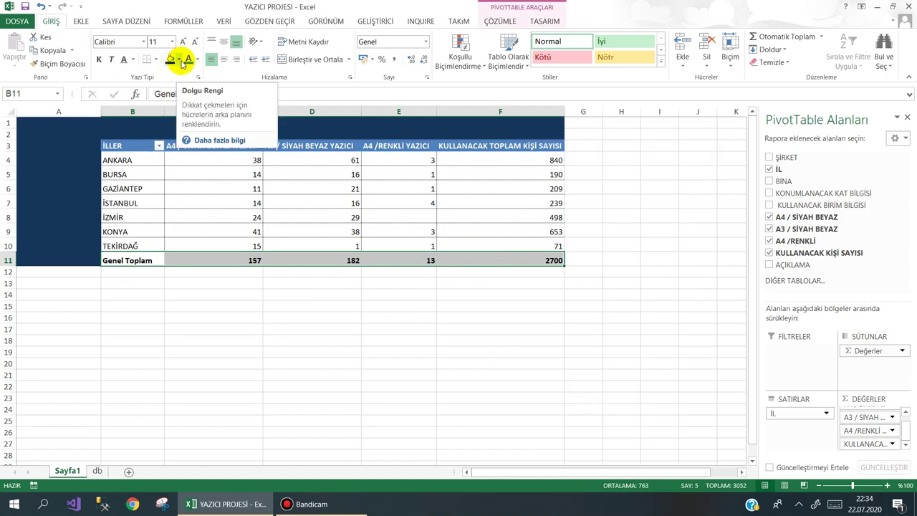
pyautogui.click(224, 59)
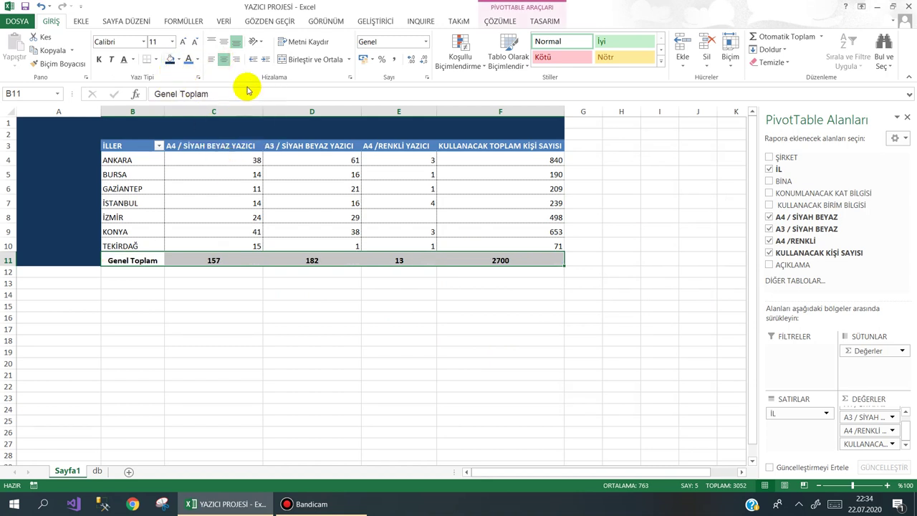
pyautogui.click(223, 41)
pyautogui.click(178, 282)
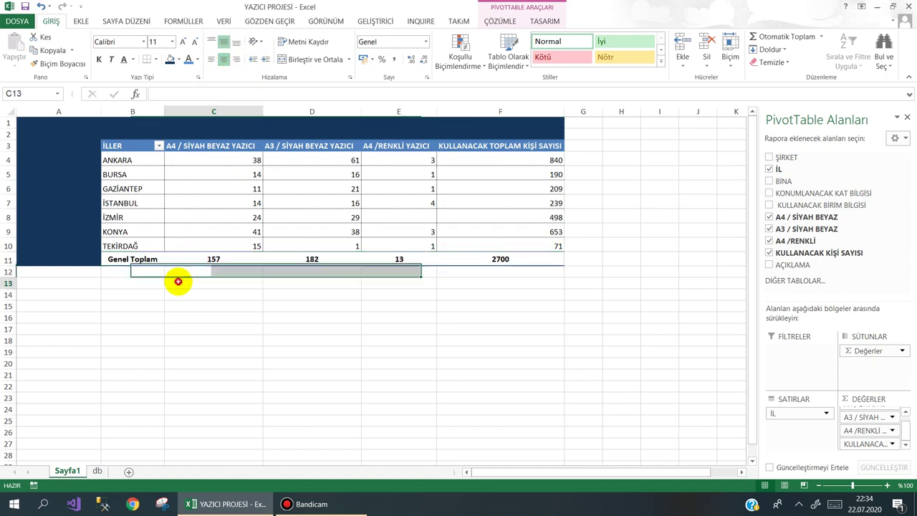
pyautogui.click(77, 292)
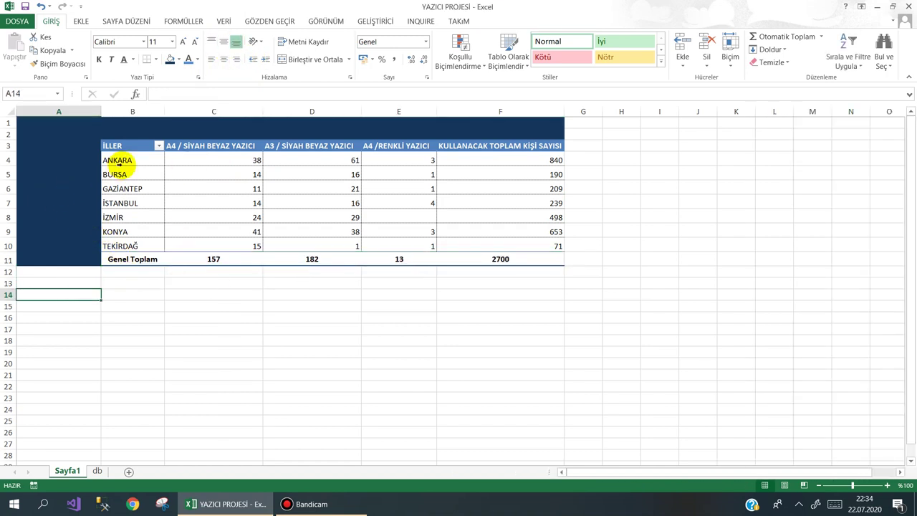
pyautogui.click(261, 184)
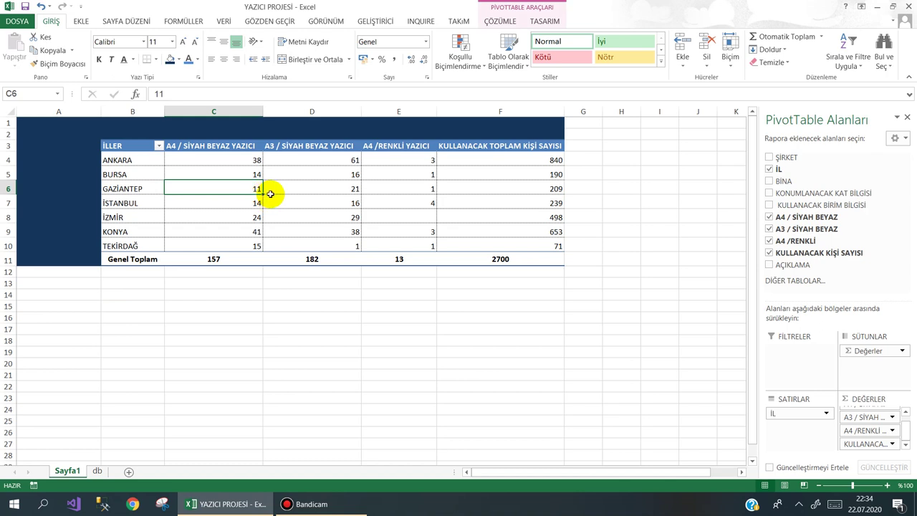
pyautogui.click(194, 292)
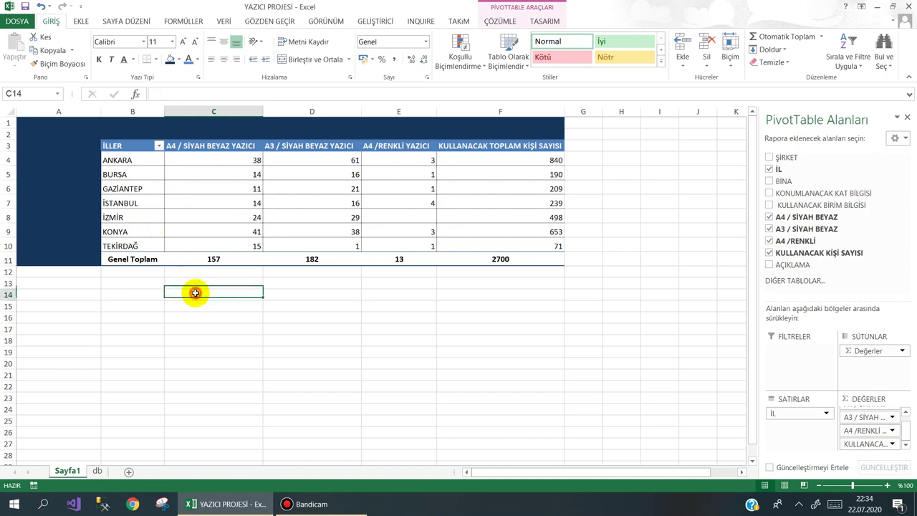
pyautogui.click(198, 204)
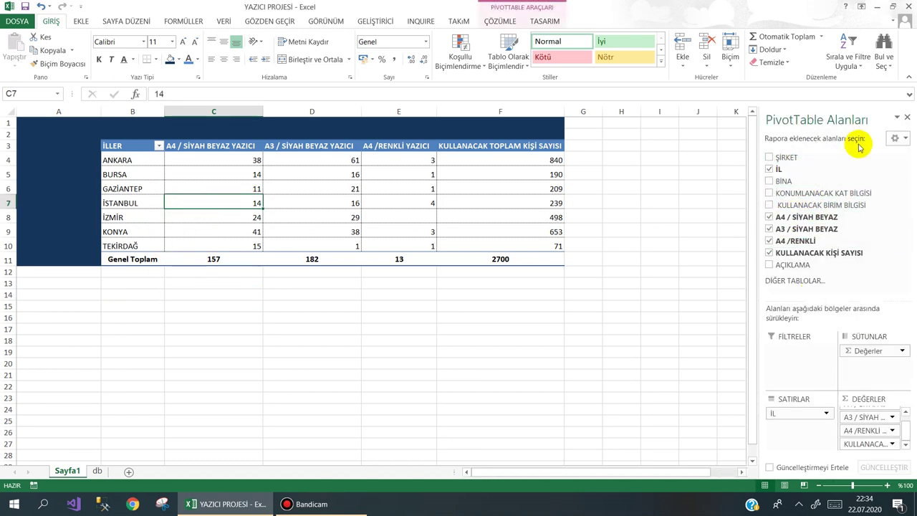
pyautogui.click(223, 311)
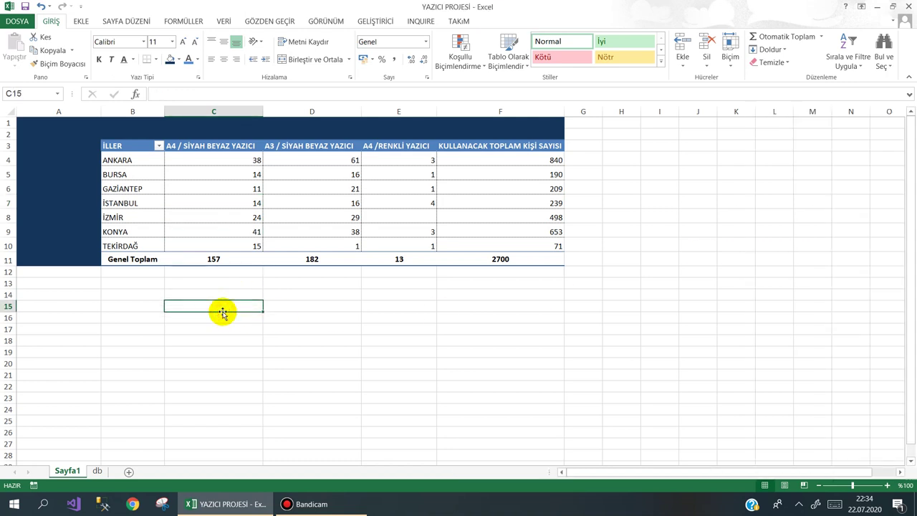
pyautogui.click(216, 215)
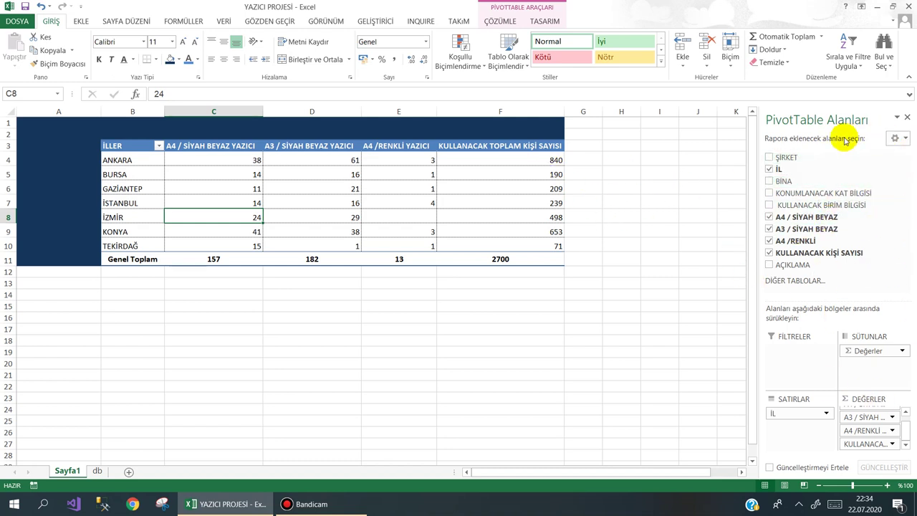
pyautogui.click(395, 306)
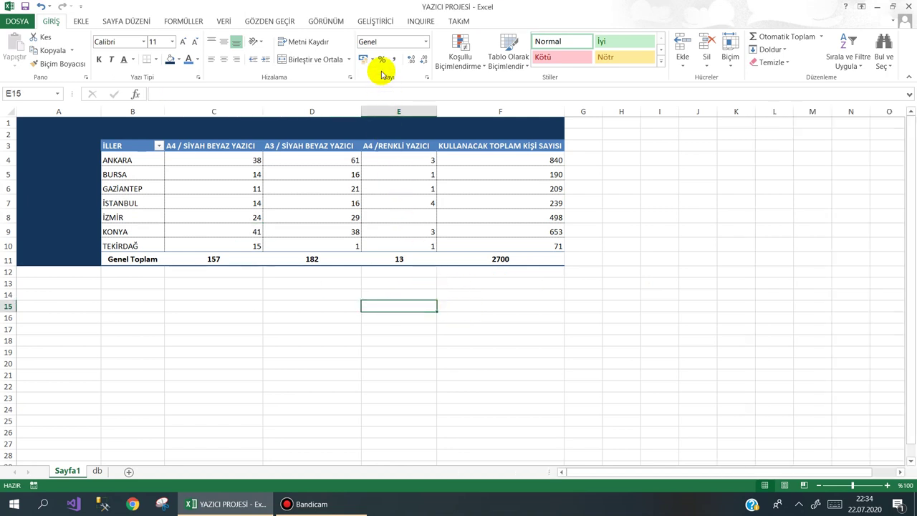
# On Geliştirici, record Makro1 closing the PivotTable Alanları pane, then open Makrolar.
pyautogui.click(381, 21)
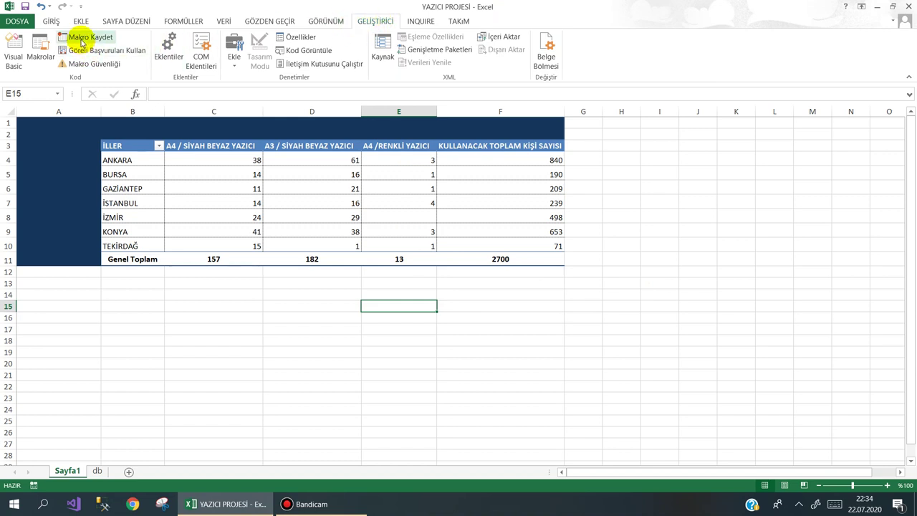
pyautogui.click(184, 196)
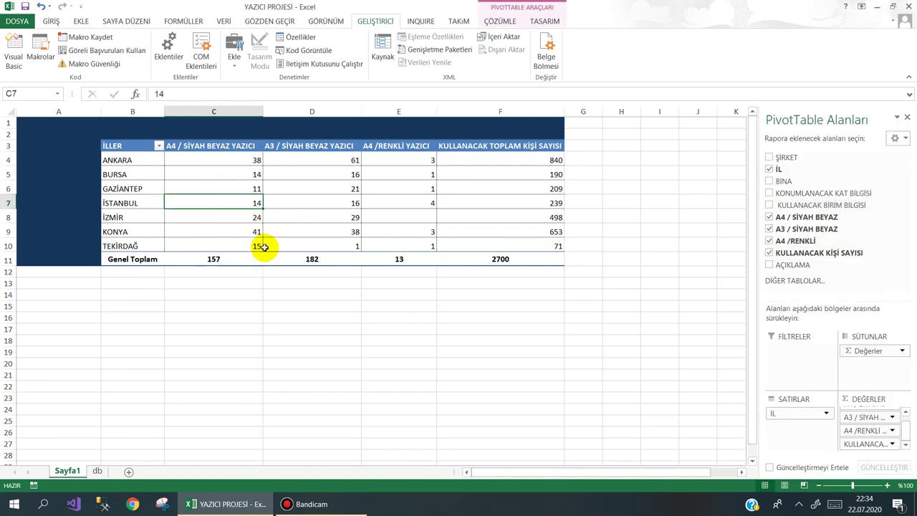
pyautogui.click(92, 38)
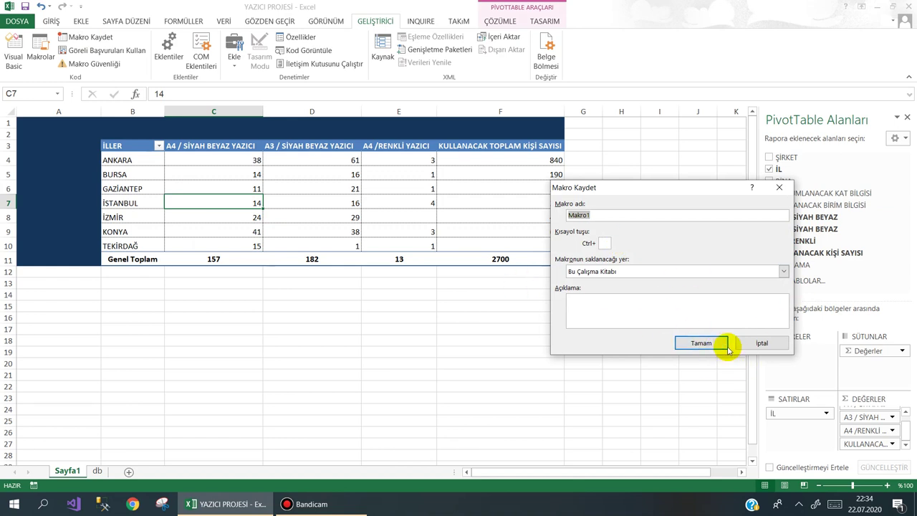
pyautogui.click(707, 343)
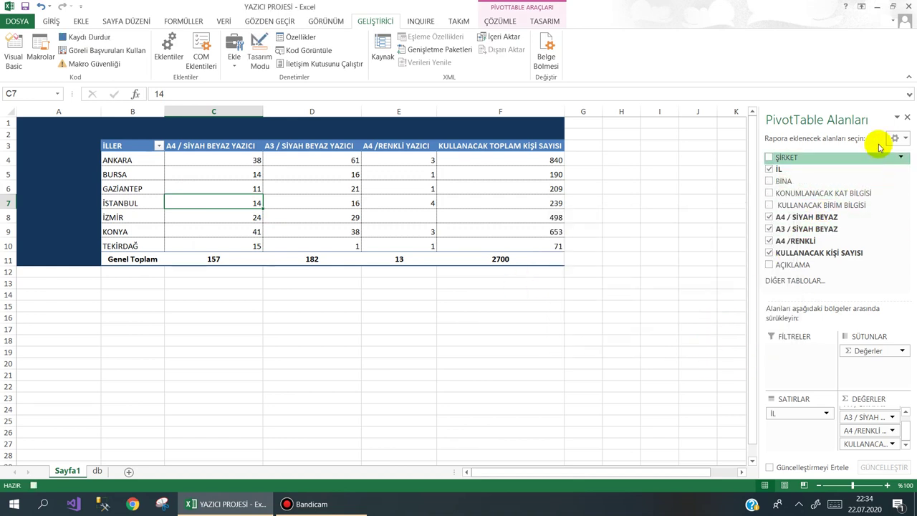
pyautogui.click(908, 117)
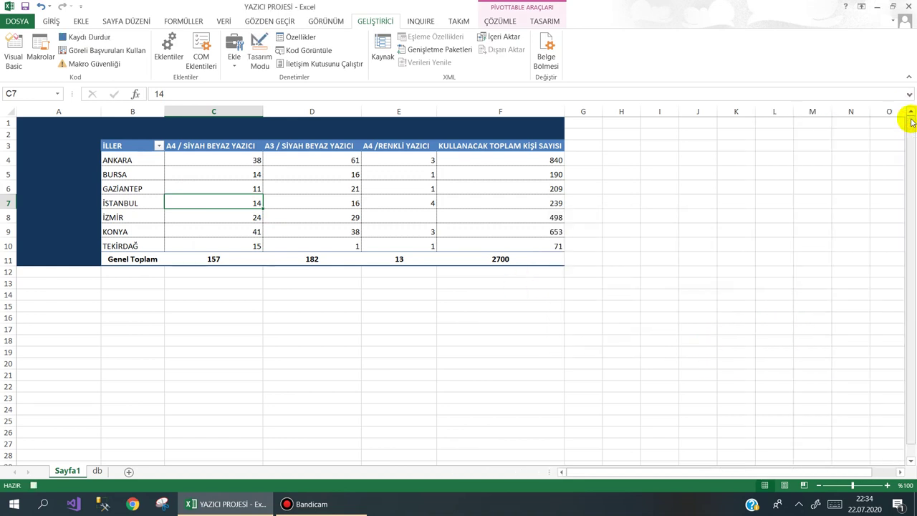
pyautogui.click(81, 37)
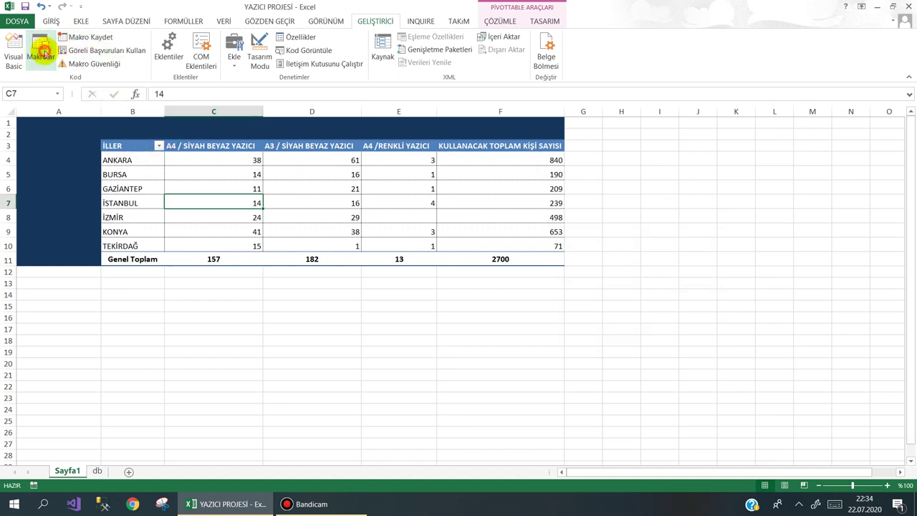
pyautogui.click(40, 56)
# Cut the ActiveWorkbook.ShowPivotTableFieldList = False line out of Makro1.
pyautogui.click(770, 233)
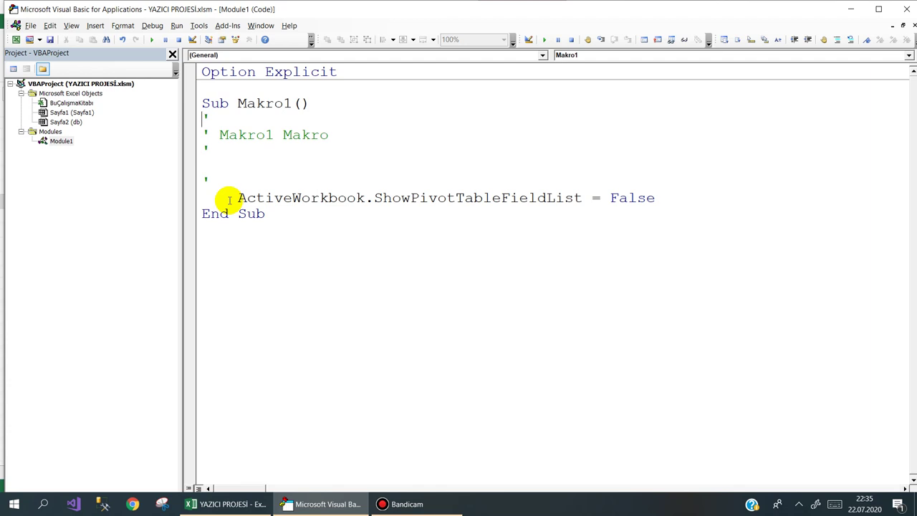
pyautogui.moveTo(228, 199); pyautogui.dragTo(656, 199)
pyautogui.hotkey('ctrl', 'c')
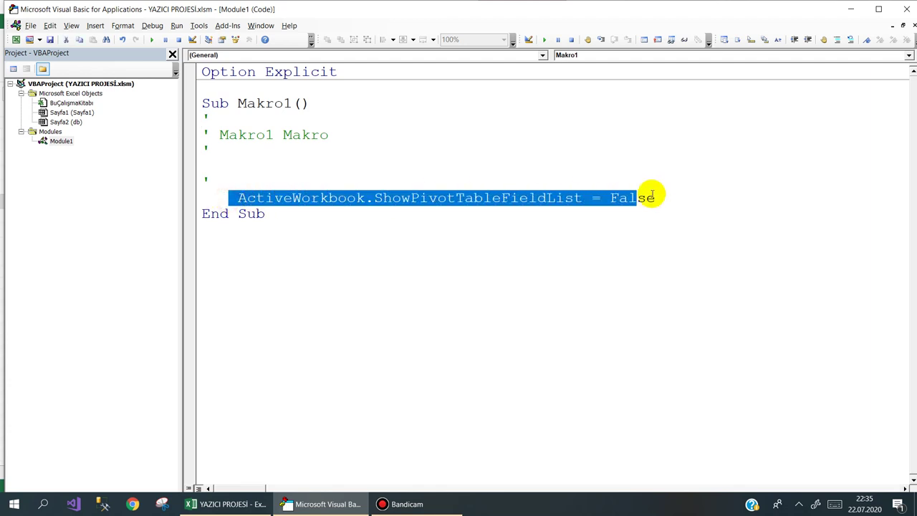
pyautogui.rightClick(509, 197)
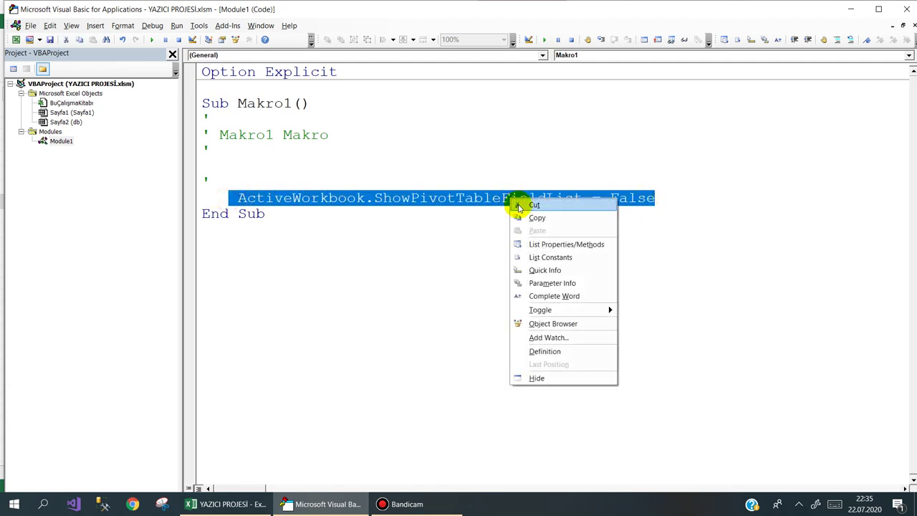
pyautogui.click(520, 208)
# Open the Sayfa1 (OZET) sheet's code window in the VBA editor.
pyautogui.click(72, 103)
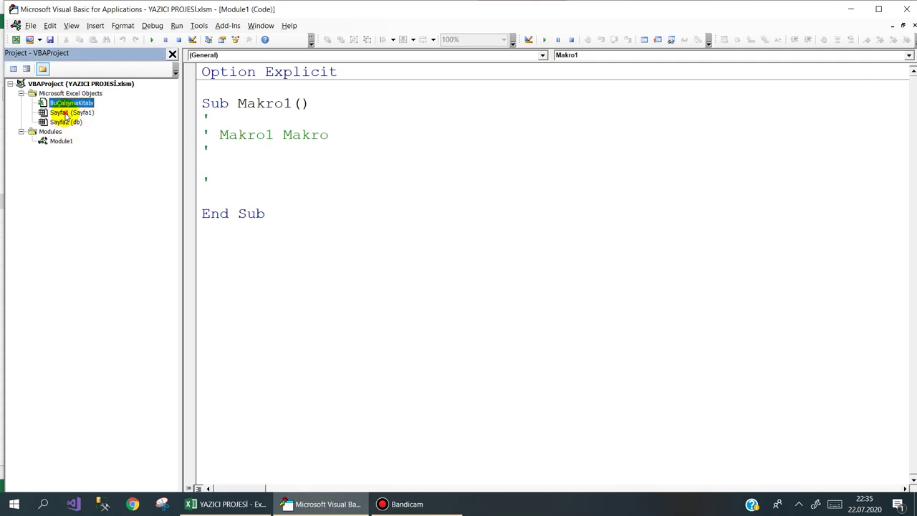
pyautogui.doubleClick(68, 113)
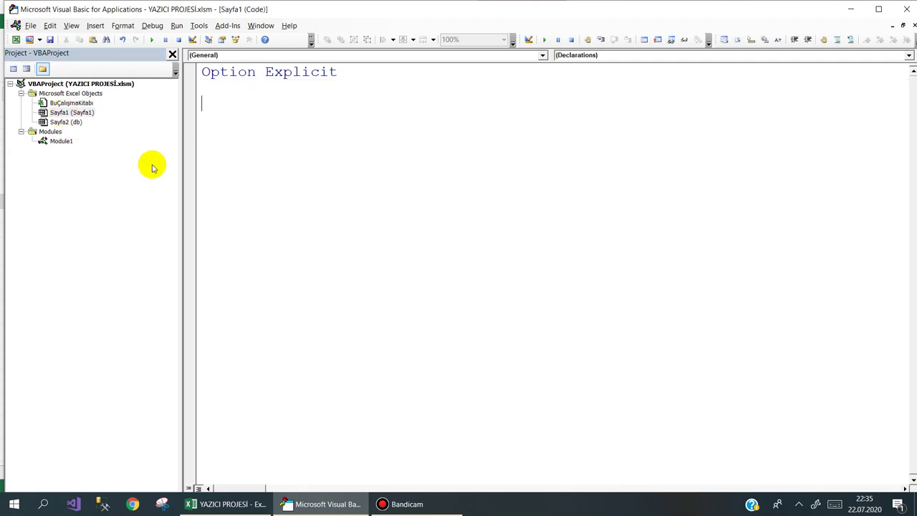
pyautogui.click(335, 507)
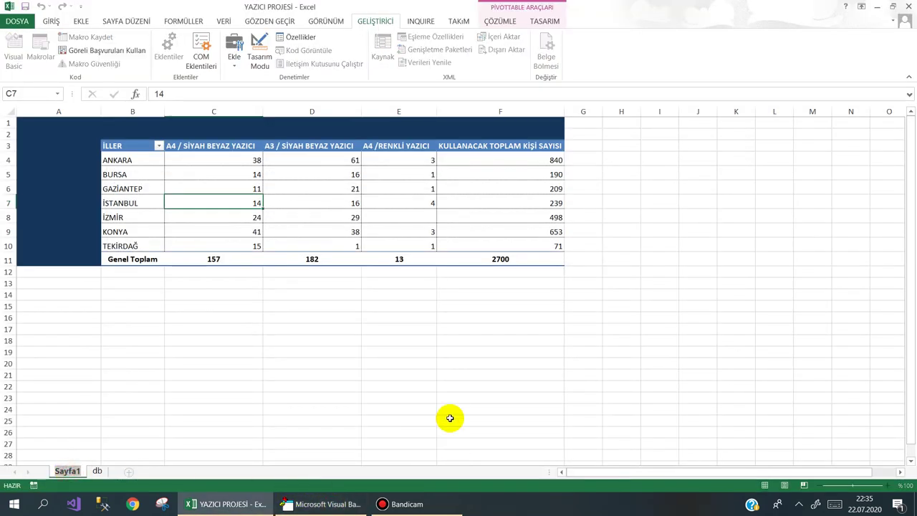
pyautogui.click(312, 502)
# Create Worksheet_Activate and paste ActiveWorkbook.ShowPivotTableFieldList = False into it.
pyautogui.doubleClick(75, 112)
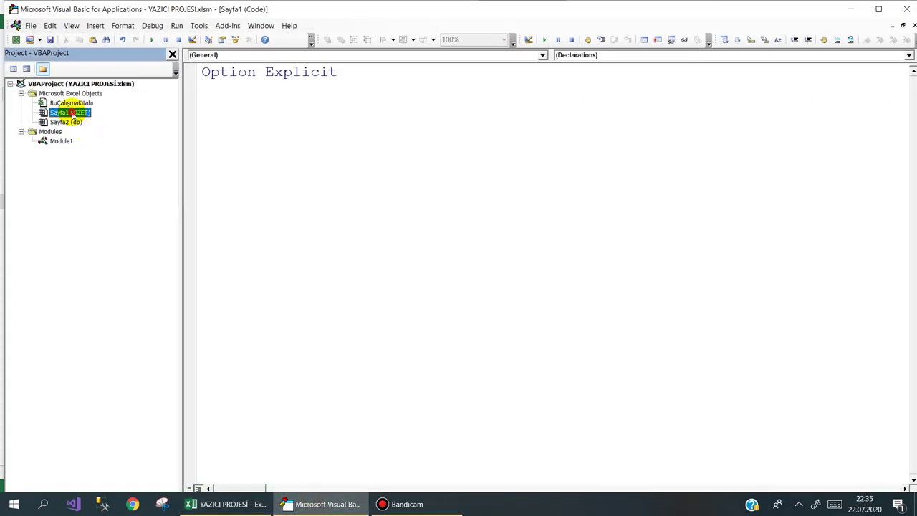
pyautogui.click(228, 57)
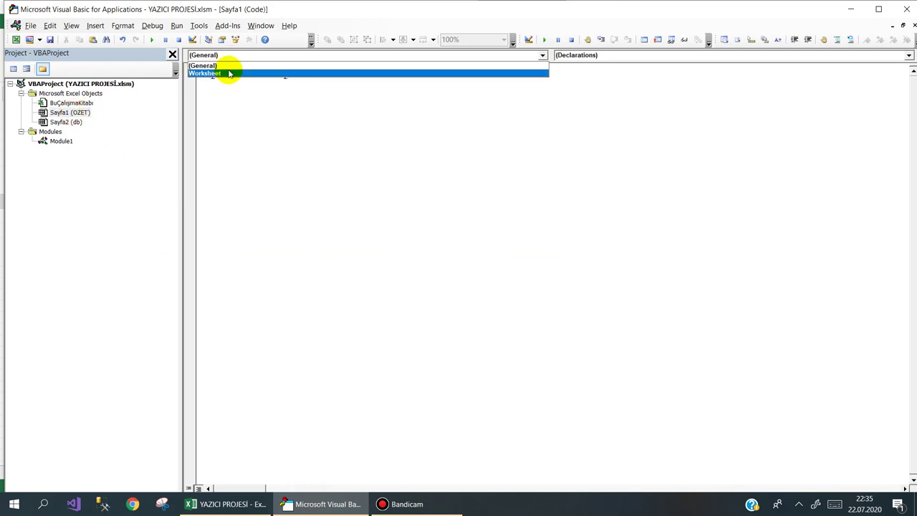
pyautogui.click(228, 76)
pyautogui.click(581, 55)
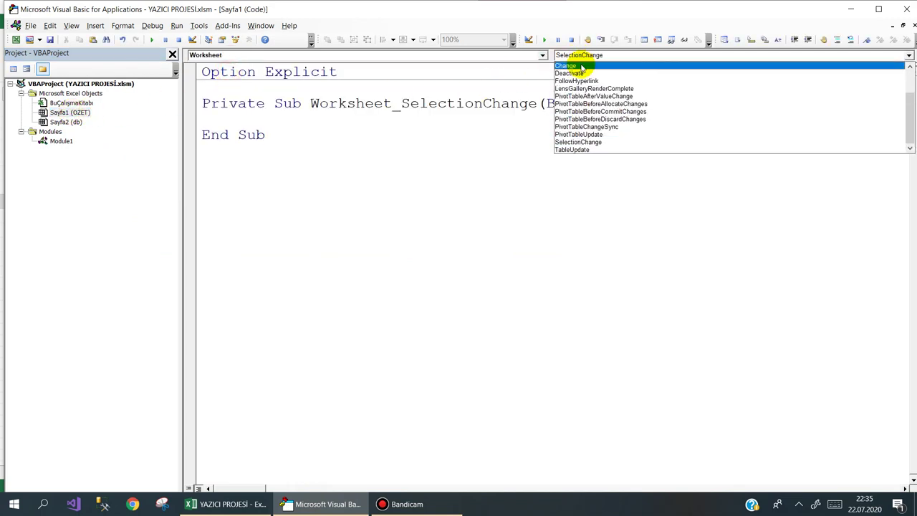
pyautogui.scroll(5, 587, 85)
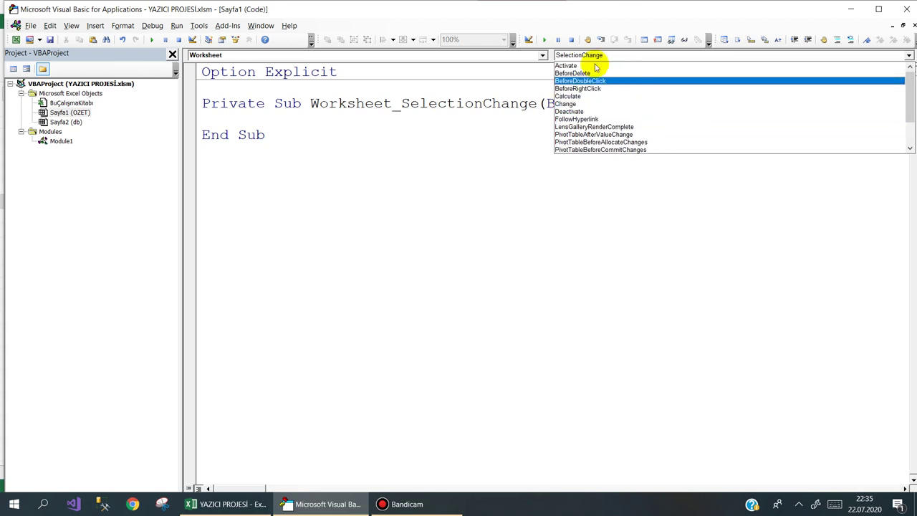
pyautogui.click(565, 65)
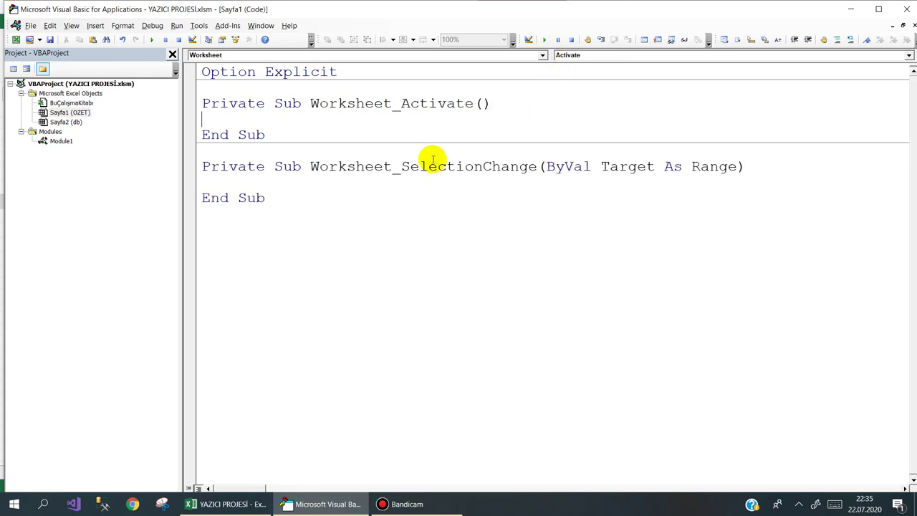
pyautogui.hotkey('ctrl', 'v')
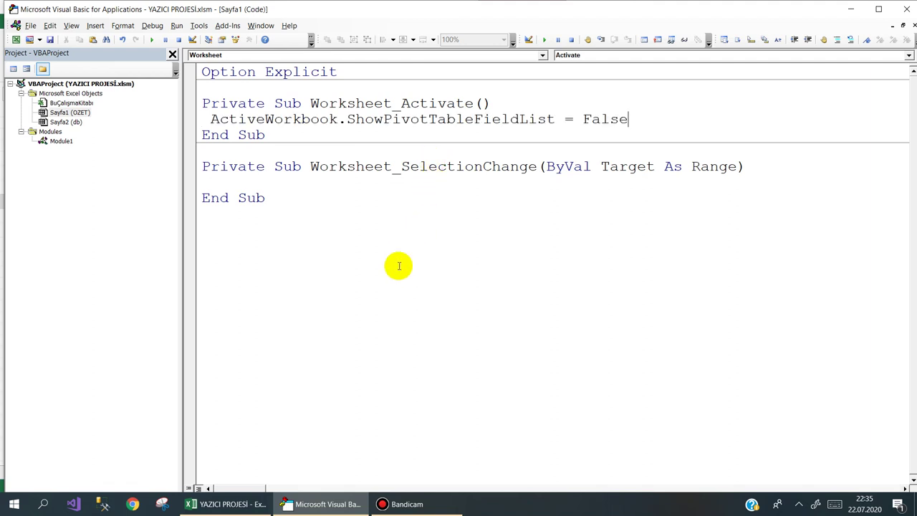
# Back in Excel, click various OZET pivot cells like C5, C7, E5 and E6 to confirm the field list stays hidden.
pyautogui.click(851, 9)
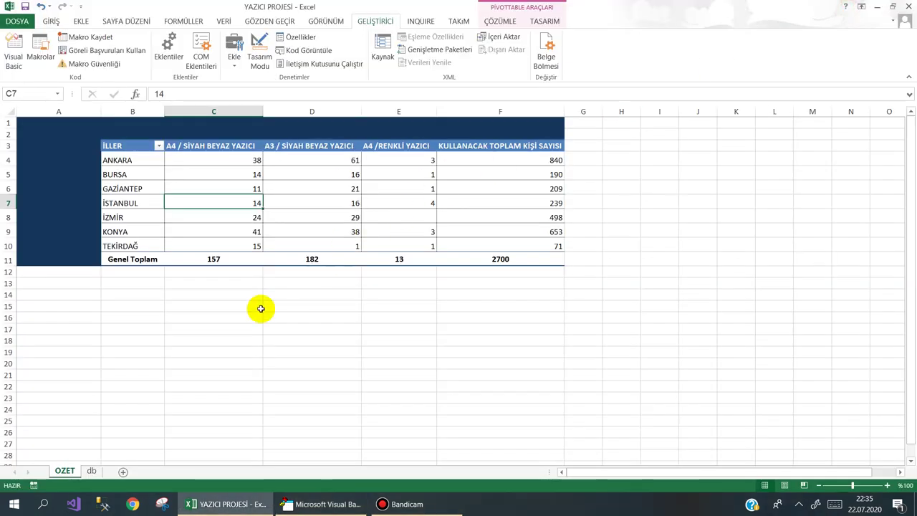
pyautogui.click(242, 319)
pyautogui.moveTo(236, 208); pyautogui.dragTo(293, 233)
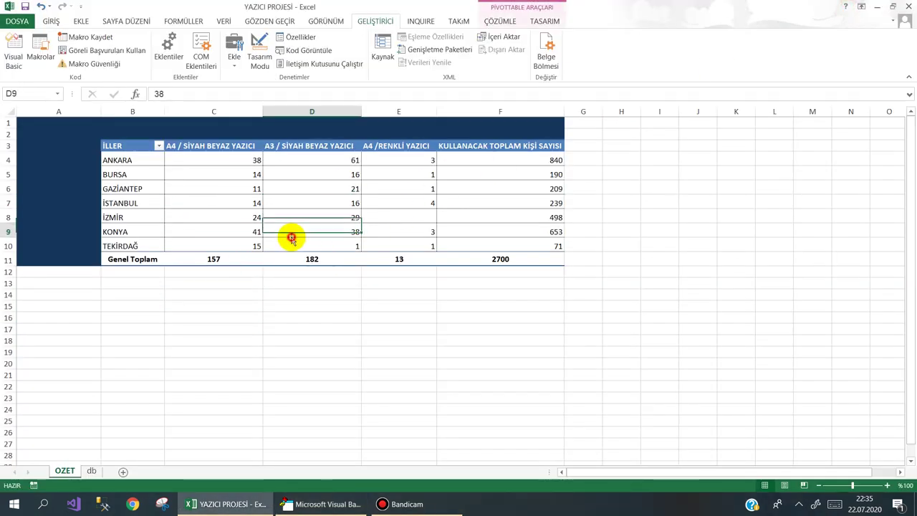
pyautogui.click(202, 217)
pyautogui.click(401, 218)
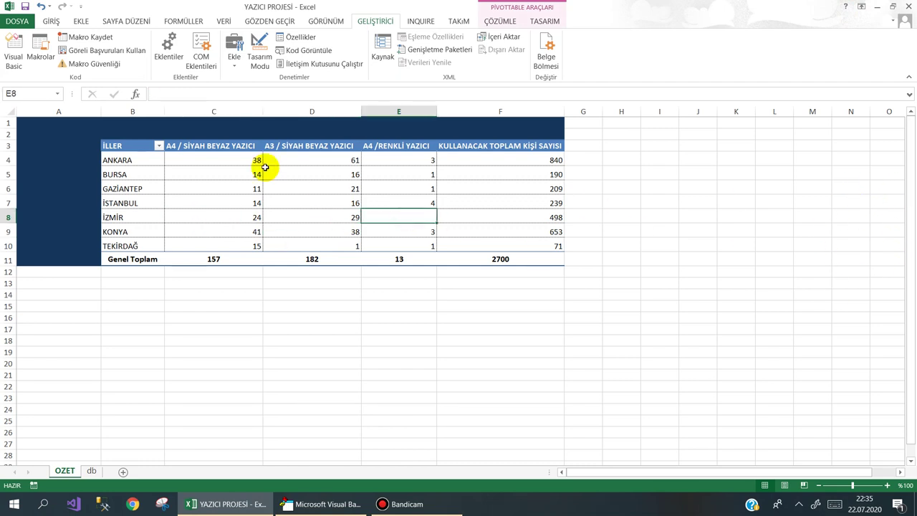
pyautogui.click(79, 20)
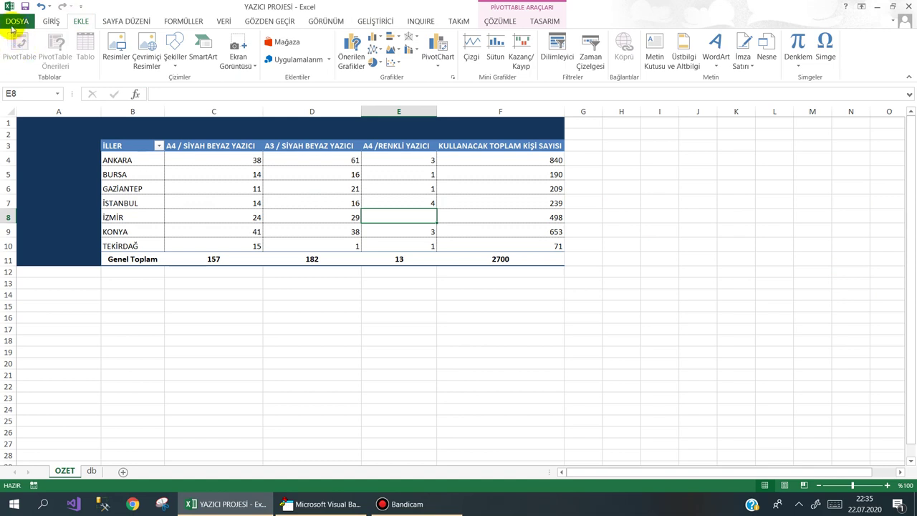
pyautogui.click(280, 173)
pyautogui.click(367, 173)
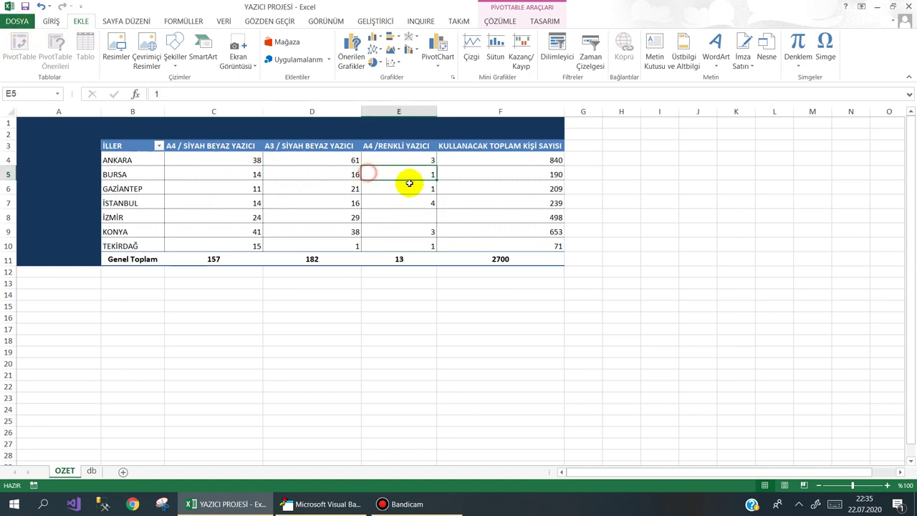
pyautogui.click(399, 210)
pyautogui.click(257, 190)
pyautogui.click(150, 188)
pyautogui.click(257, 203)
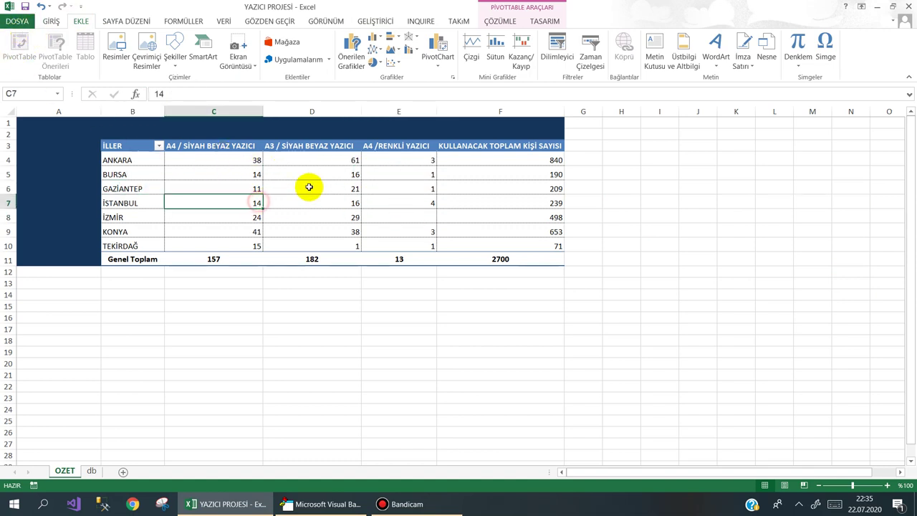
pyautogui.click(309, 187)
pyautogui.click(337, 217)
pyautogui.click(434, 191)
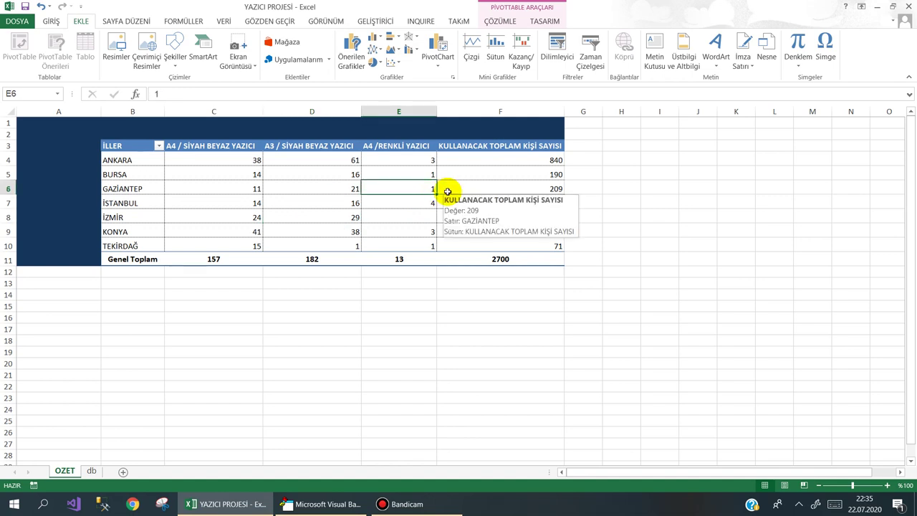
pyautogui.click(190, 170)
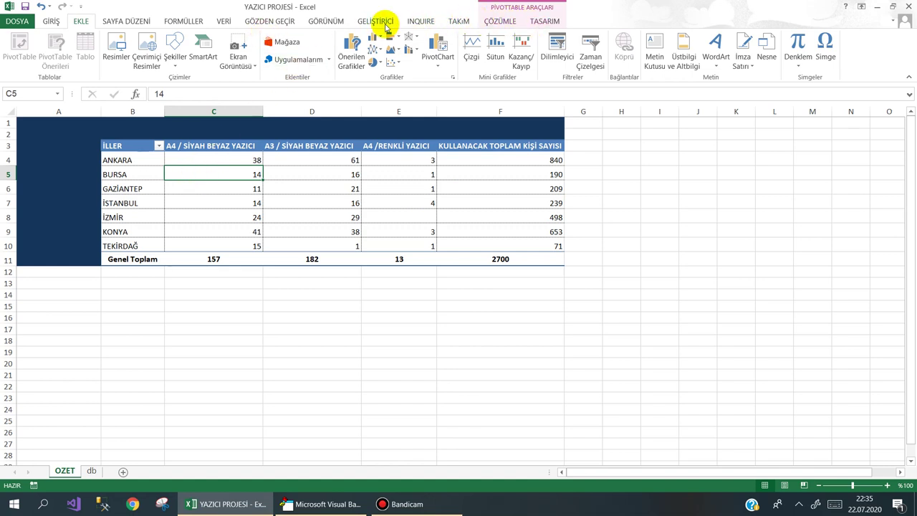
# Draw an ActiveX command button in column A beside the pivot.
pyautogui.click(375, 21)
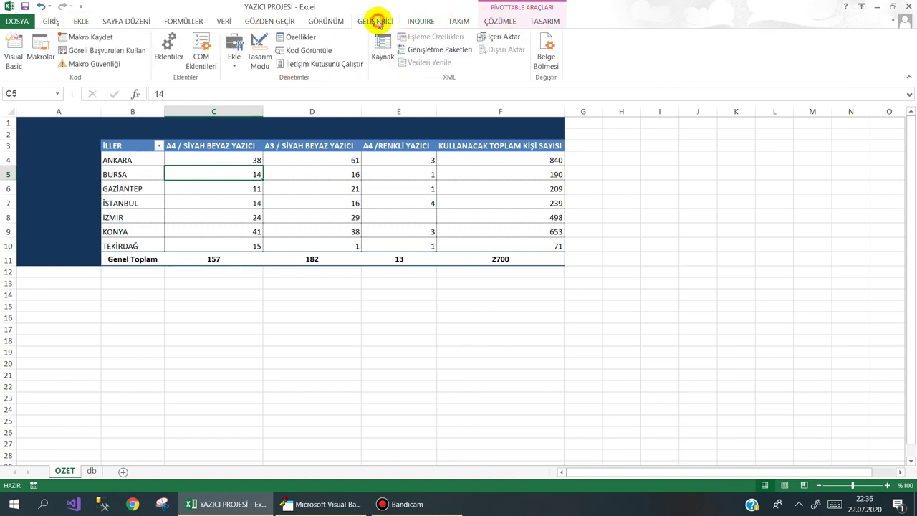
pyautogui.click(233, 59)
pyautogui.click(230, 137)
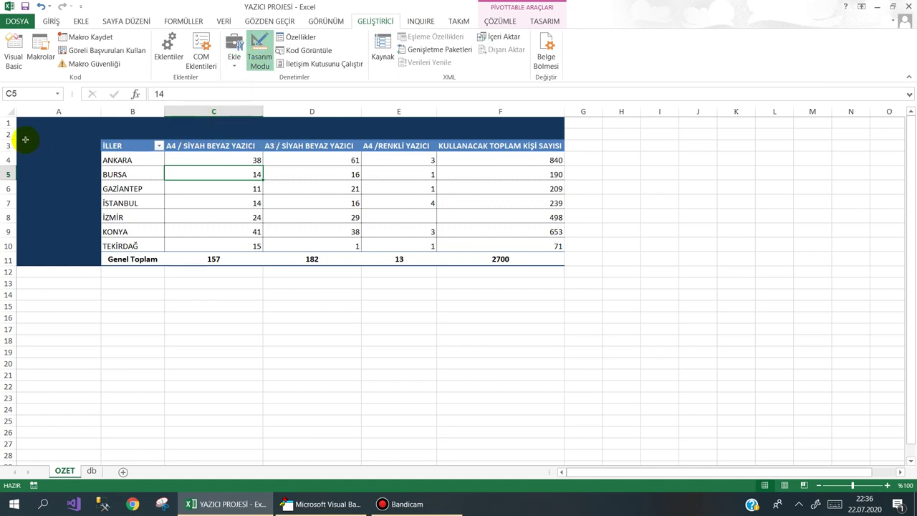
pyautogui.moveTo(25, 139); pyautogui.dragTo(97, 161)
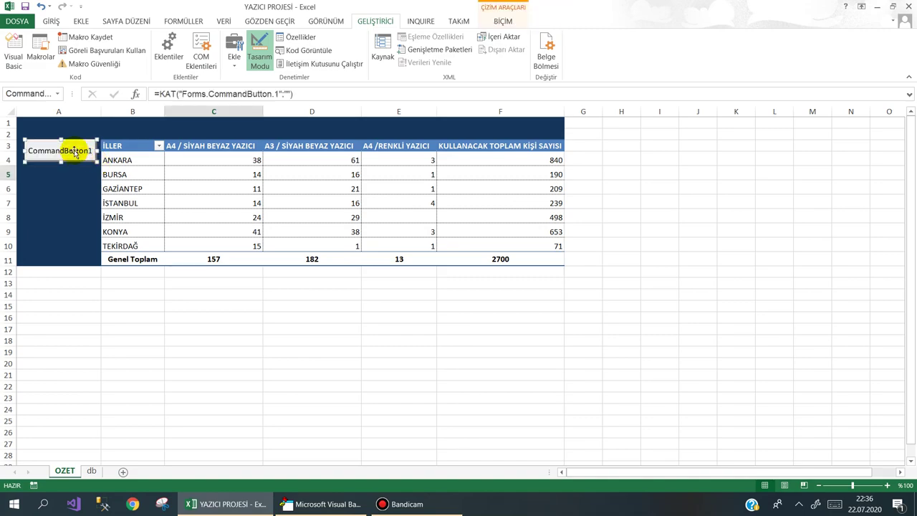
pyautogui.click(91, 470)
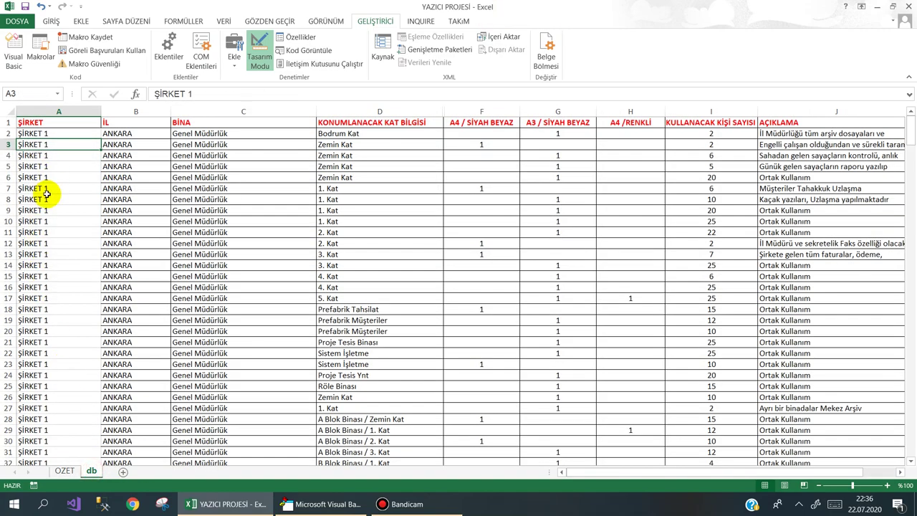
pyautogui.click(63, 471)
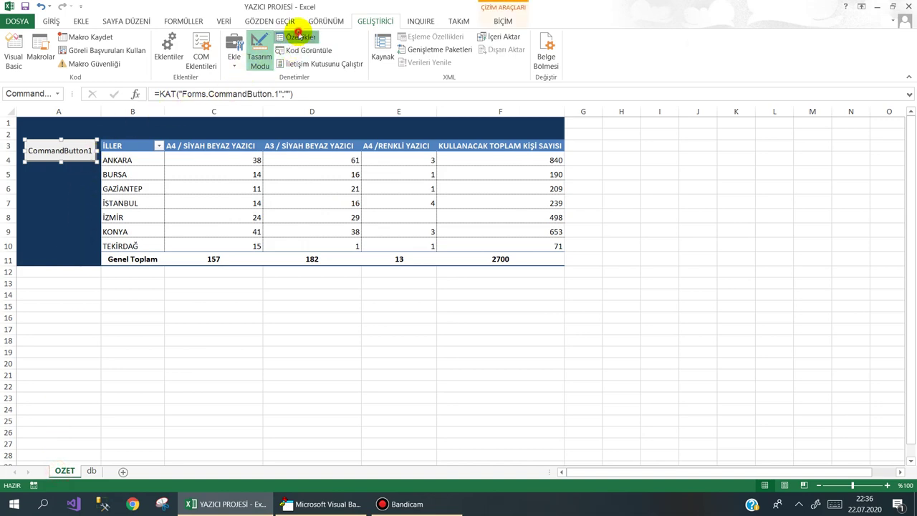
# Caption the button Şirket-1 and nudge it slightly up and left.
pyautogui.click(297, 36)
pyautogui.click(810, 148)
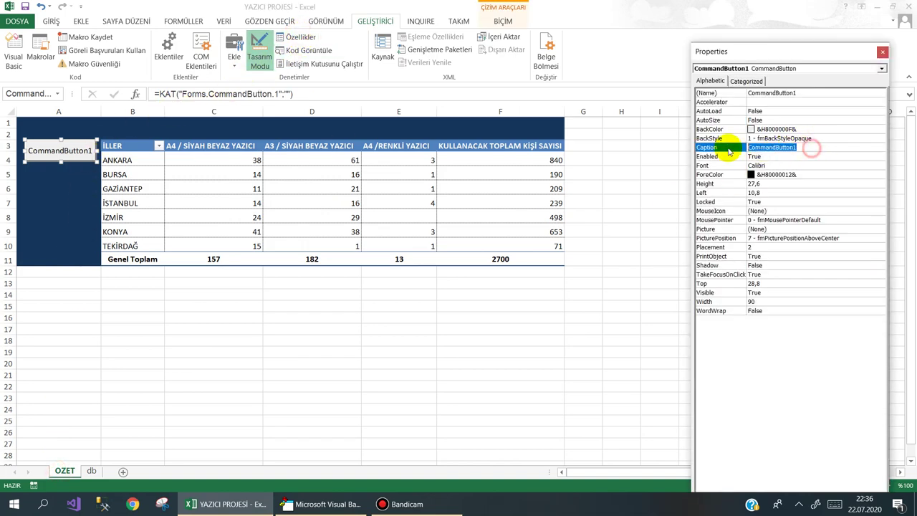
pyautogui.write('Şirket-1')
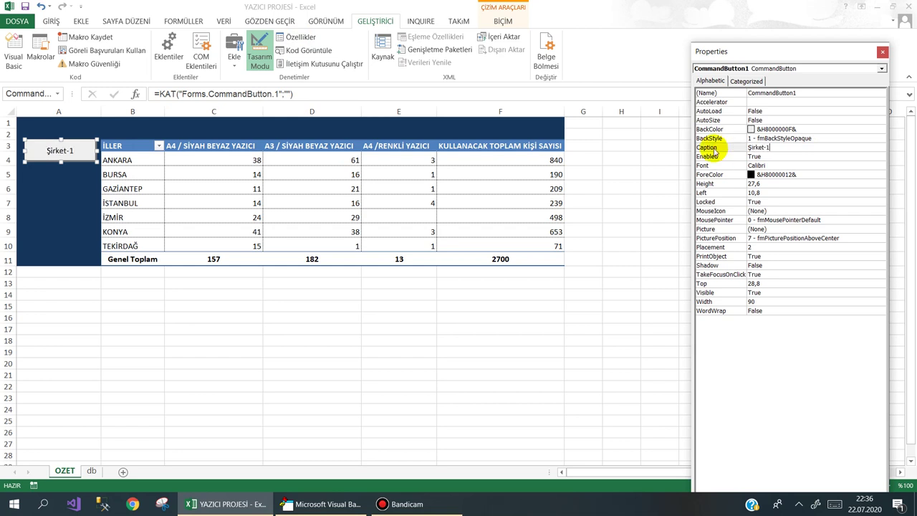
pyautogui.moveTo(64, 156); pyautogui.dragTo(57, 150)
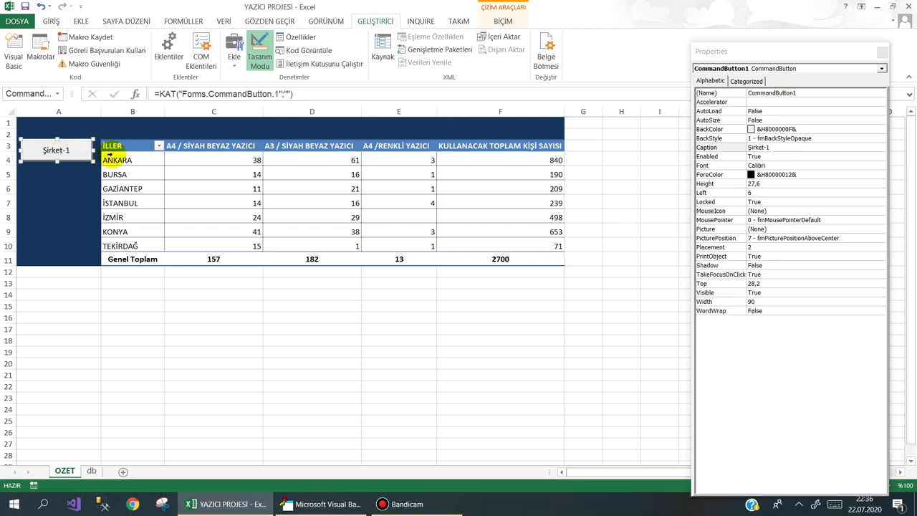
# Give the button a blue background and white text colour in Properties.
pyautogui.click(878, 130)
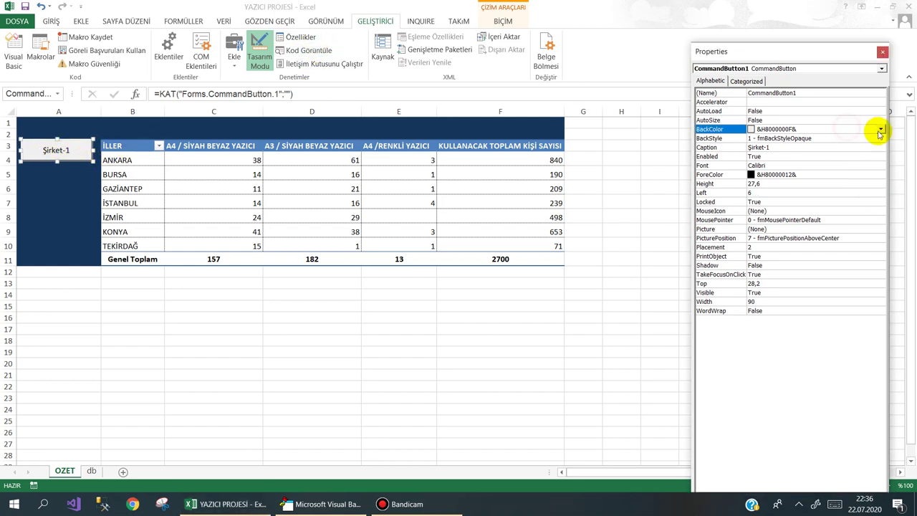
pyautogui.click(881, 129)
pyautogui.click(789, 141)
pyautogui.click(813, 140)
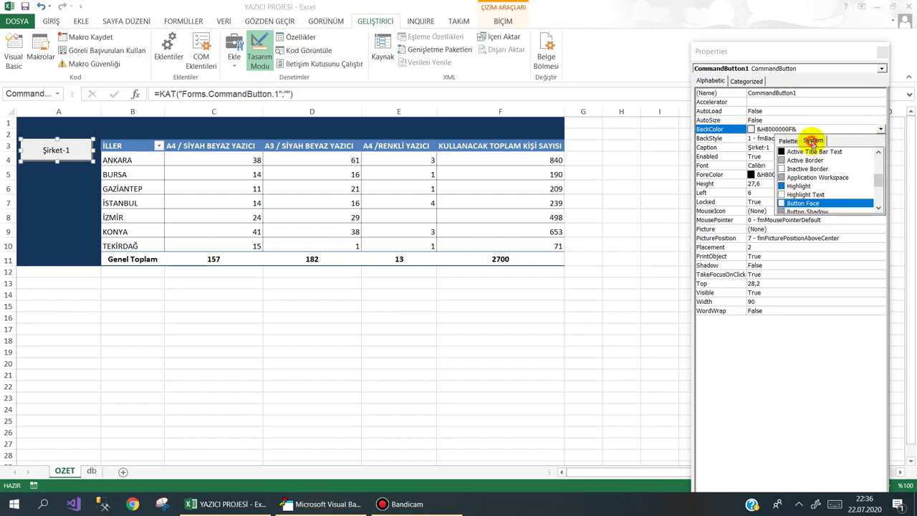
pyautogui.click(803, 187)
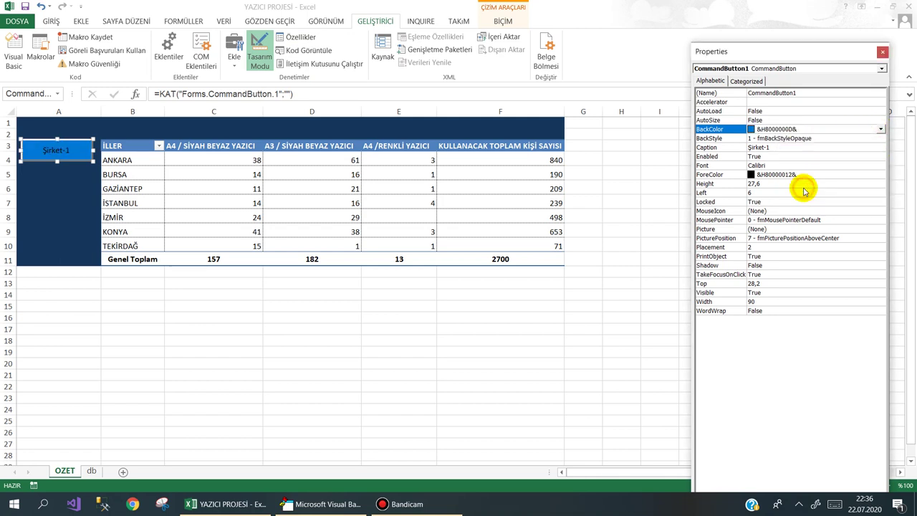
pyautogui.click(787, 175)
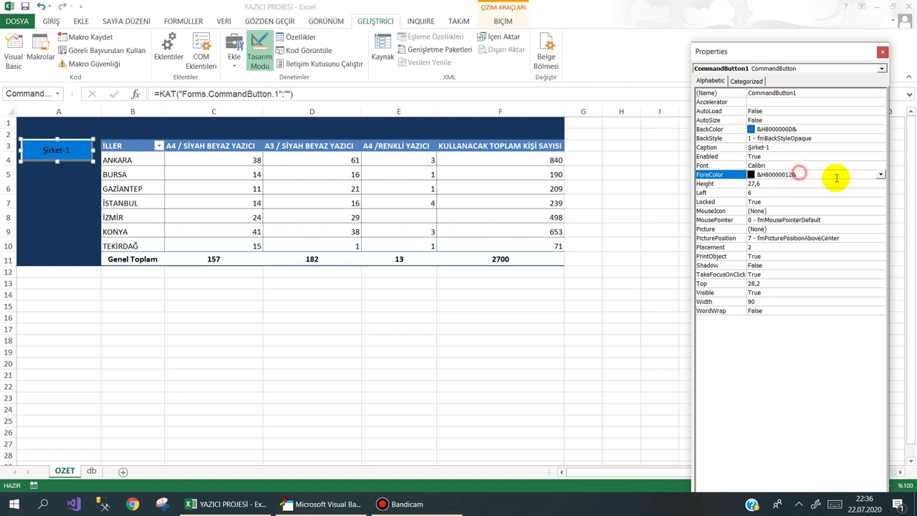
pyautogui.click(881, 174)
pyautogui.click(789, 184)
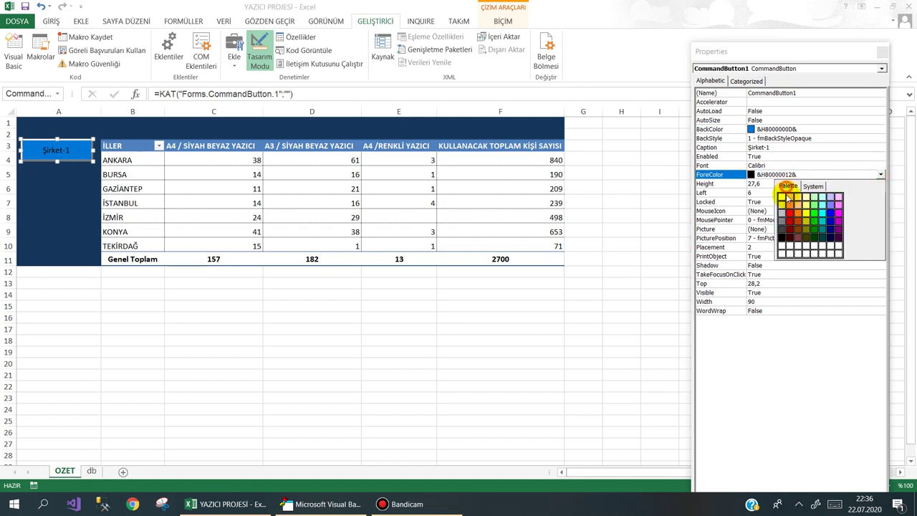
pyautogui.click(784, 200)
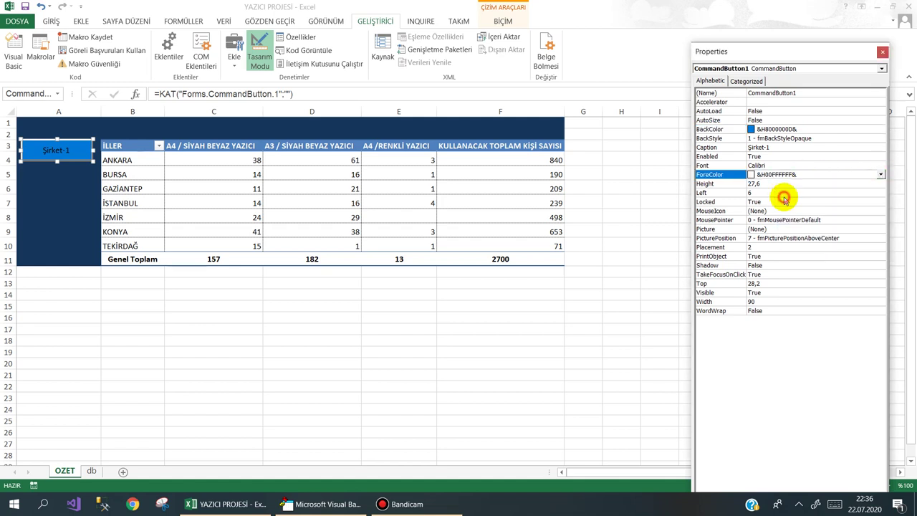
# Set the button caption's font style to Kalın (bold).
pyautogui.click(840, 172)
pyautogui.click(853, 166)
pyautogui.click(881, 165)
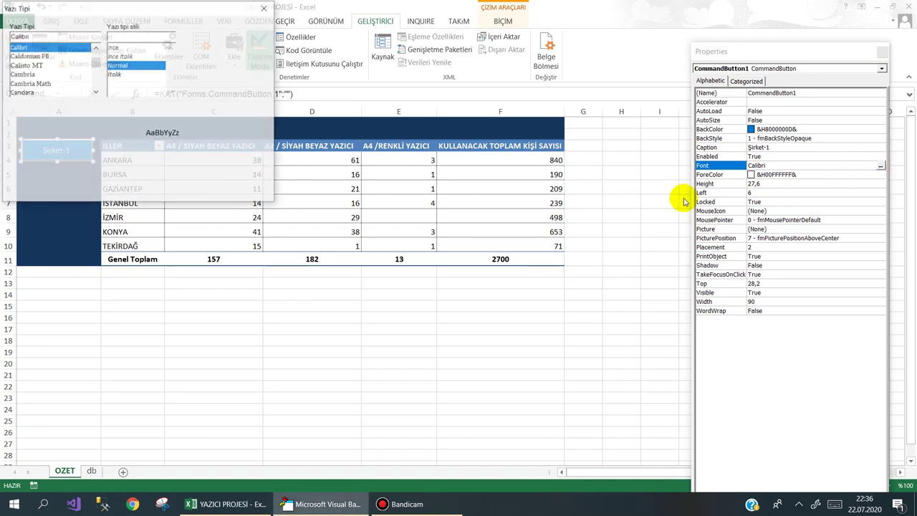
pyautogui.click(114, 83)
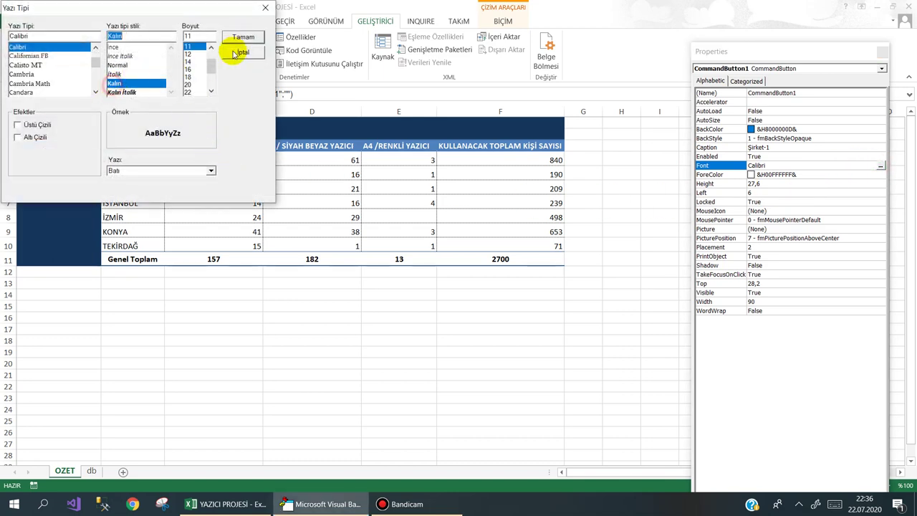
pyautogui.click(241, 38)
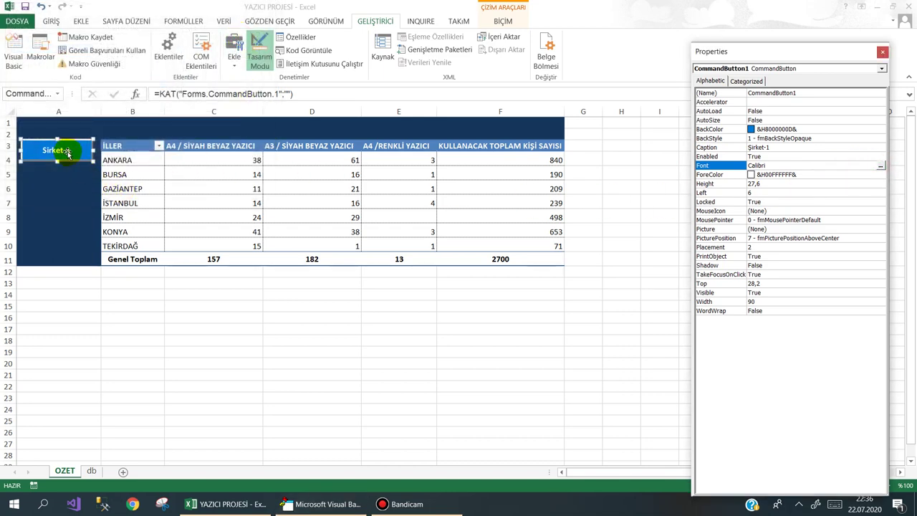
pyautogui.click(67, 152)
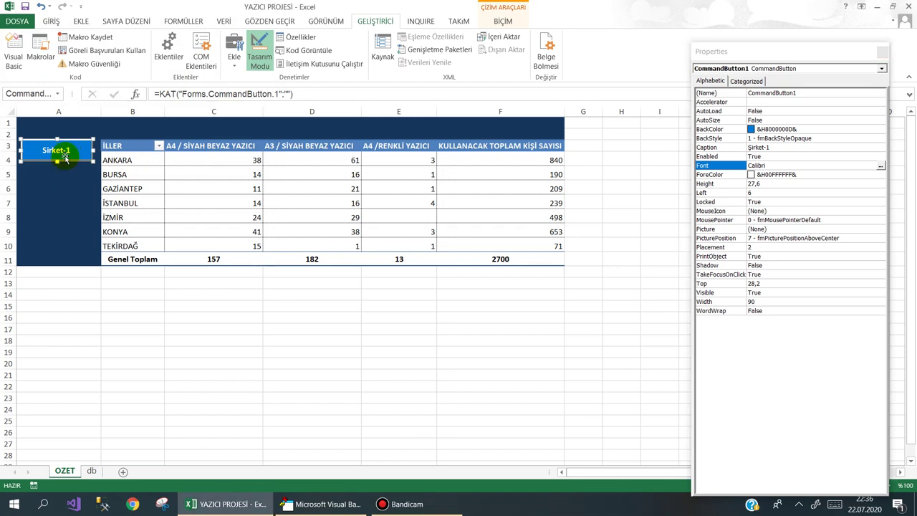
# Paste three copies of the Şirket-1 button down column A through rows 5–9.
pyautogui.click(34, 169)
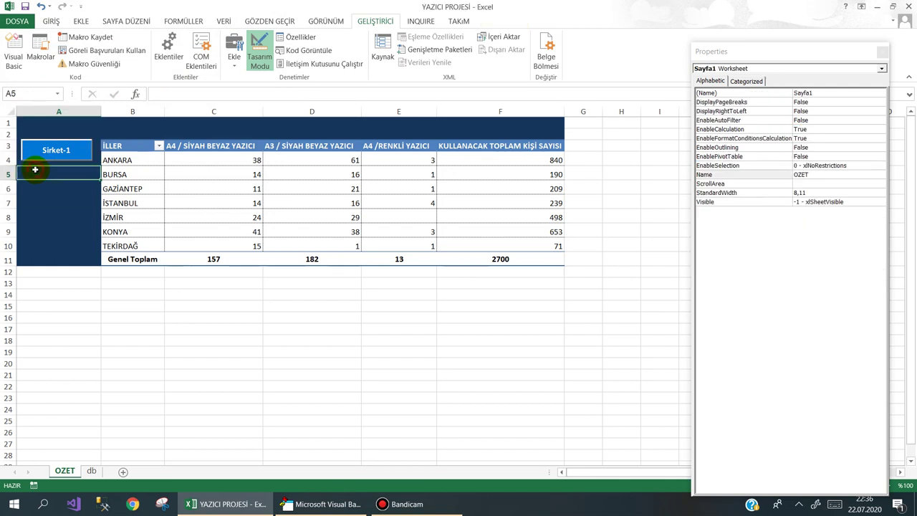
pyautogui.hotkey('ctrl', 'v')
pyautogui.moveTo(53, 182); pyautogui.dragTo(55, 169)
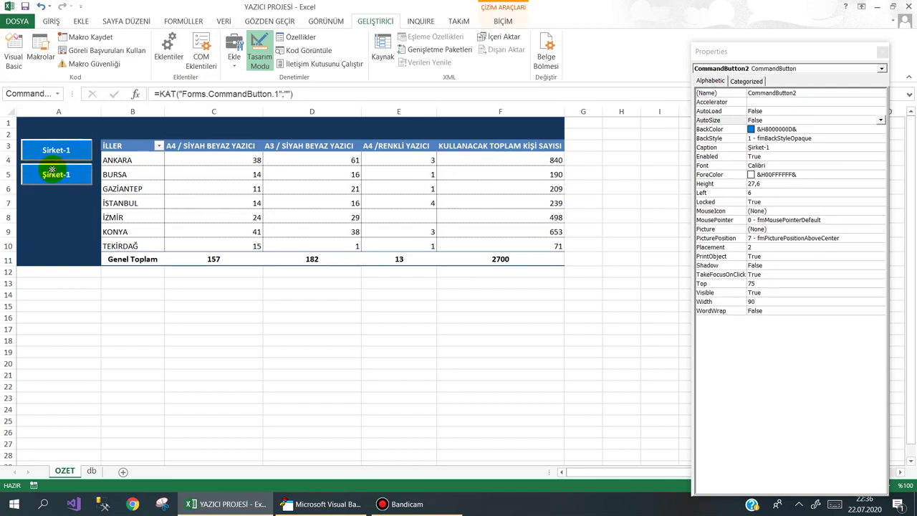
pyautogui.click(48, 195)
pyautogui.hotkey('ctrl', 'v')
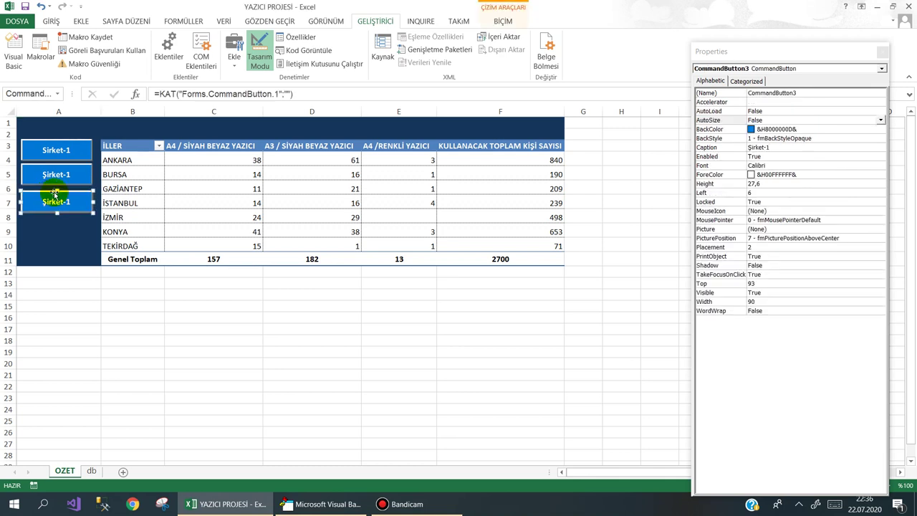
pyautogui.hotkey('ctrl', 'v')
pyautogui.moveTo(55, 162)
pyautogui.mouseDown()
pyautogui.moveTo(44, 230)
pyautogui.moveTo(53, 266)
pyautogui.moveTo(54, 256)
pyautogui.mouseUp()
# Paste three more copies at rows 11, 13 and 14, positioning each under the last.
pyautogui.click(47, 256)
pyautogui.hotkey('ctrl', 'v')
pyautogui.click(45, 280)
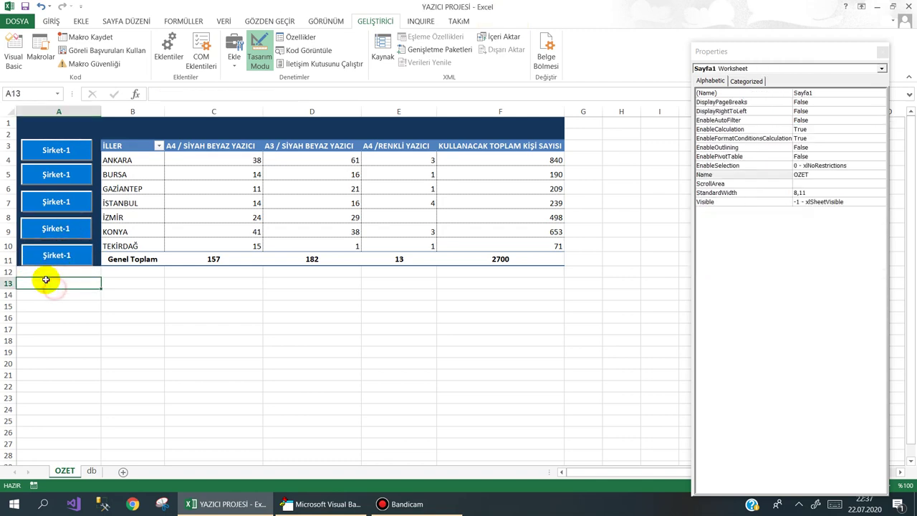
pyautogui.hotkey('ctrl', 'v')
pyautogui.moveTo(65, 300); pyautogui.dragTo(64, 283)
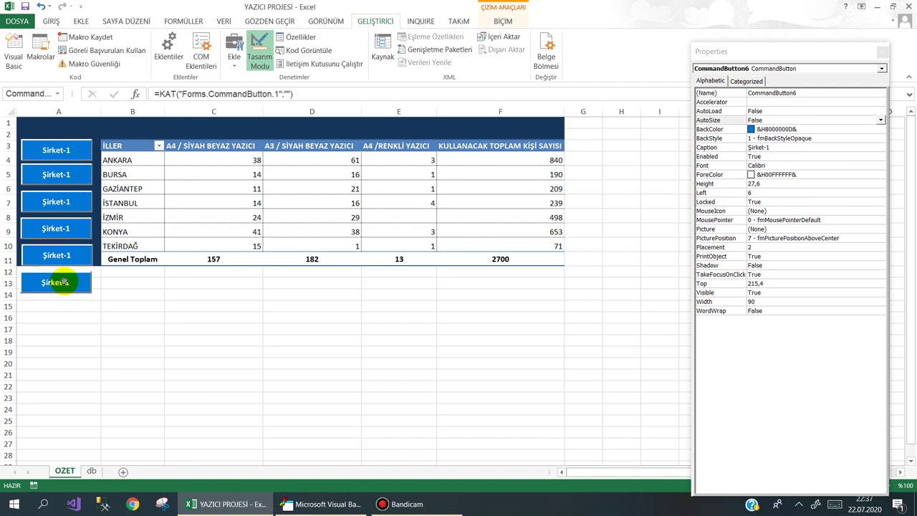
pyautogui.click(57, 296)
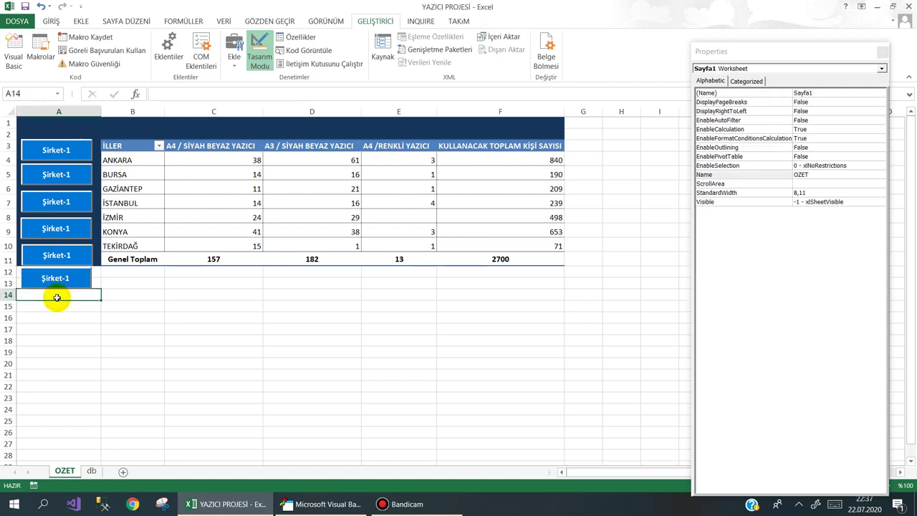
pyautogui.hotkey('ctrl', 'v')
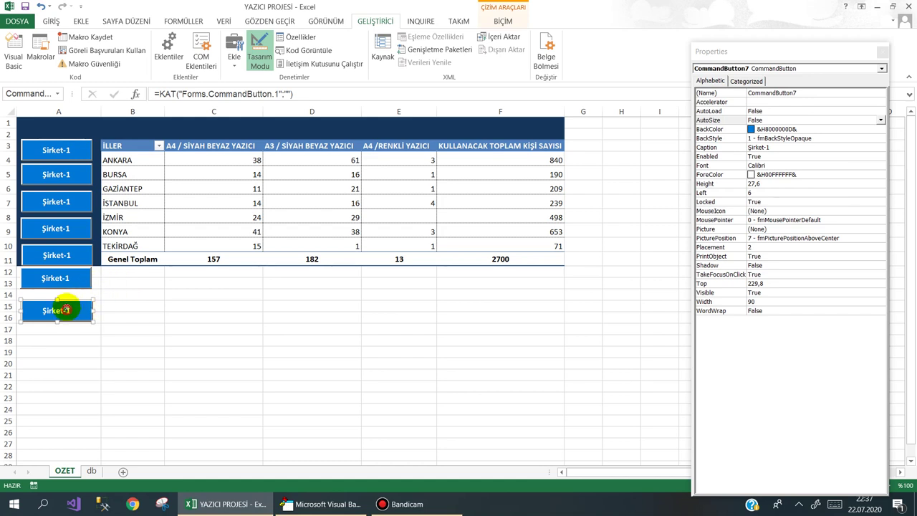
pyautogui.moveTo(66, 310)
pyautogui.mouseDown()
pyautogui.moveTo(64, 297)
pyautogui.moveTo(53, 302)
pyautogui.mouseUp()
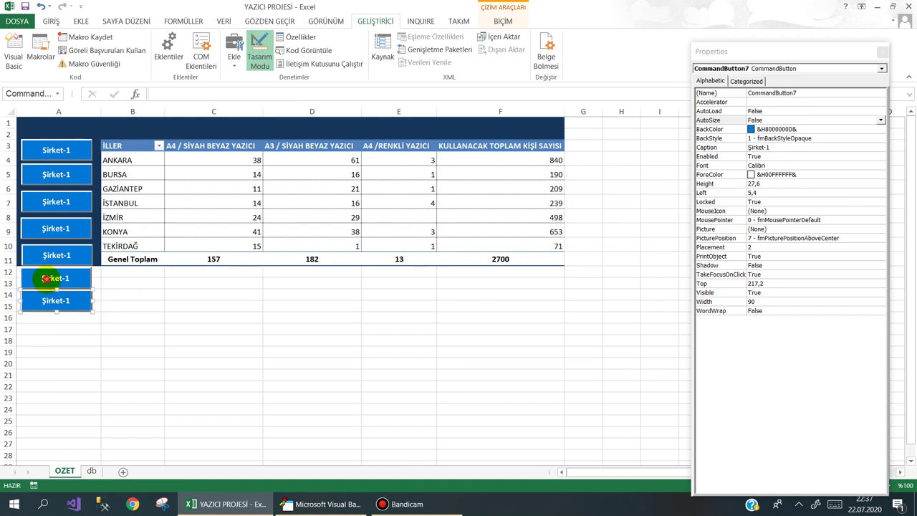
# Select all seven buttons and set their Left property to 10,2.
pyautogui.keyDown('ctrl'); pyautogui.click(56, 278); pyautogui.keyUp('ctrl')
pyautogui.keyDown('ctrl'); pyautogui.click(51, 255); pyautogui.keyUp('ctrl')
pyautogui.keyDown('ctrl'); pyautogui.click(55, 228); pyautogui.keyUp('ctrl')
pyautogui.keyDown('ctrl'); pyautogui.click(55, 202); pyautogui.keyUp('ctrl')
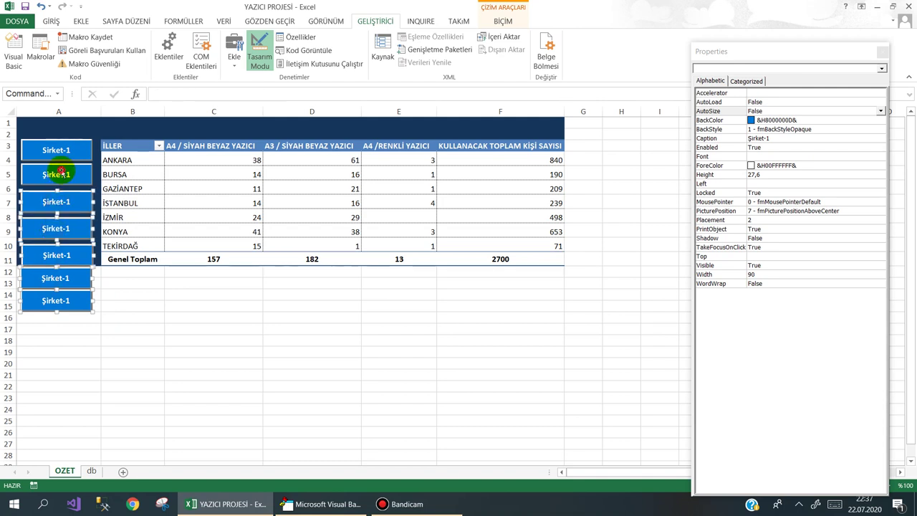
pyautogui.keyDown('ctrl'); pyautogui.click(55, 174); pyautogui.keyUp('ctrl')
pyautogui.keyDown('ctrl'); pyautogui.click(55, 150); pyautogui.keyUp('ctrl')
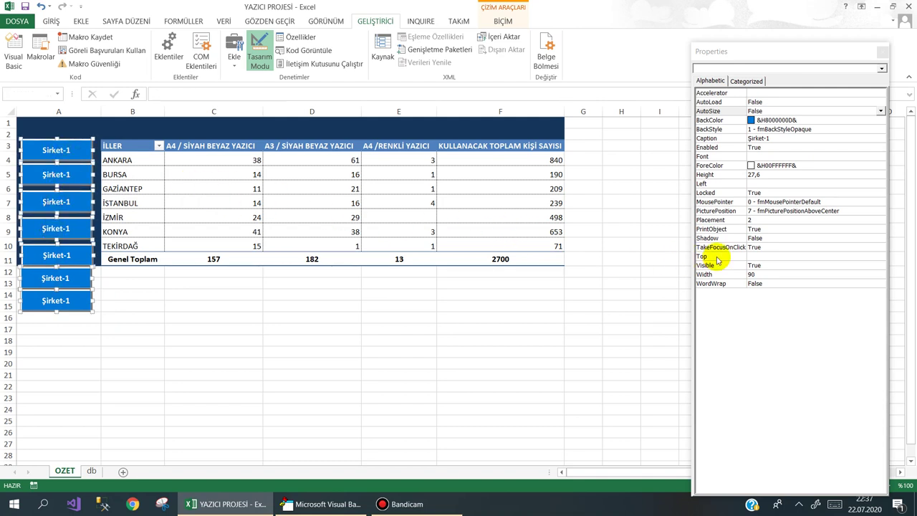
pyautogui.click(703, 184)
pyautogui.write('0')
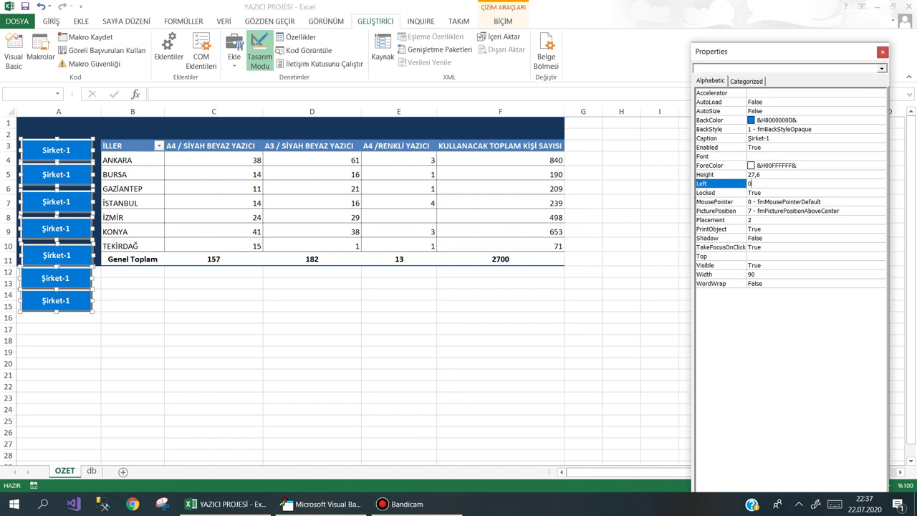
pyautogui.press('Return')
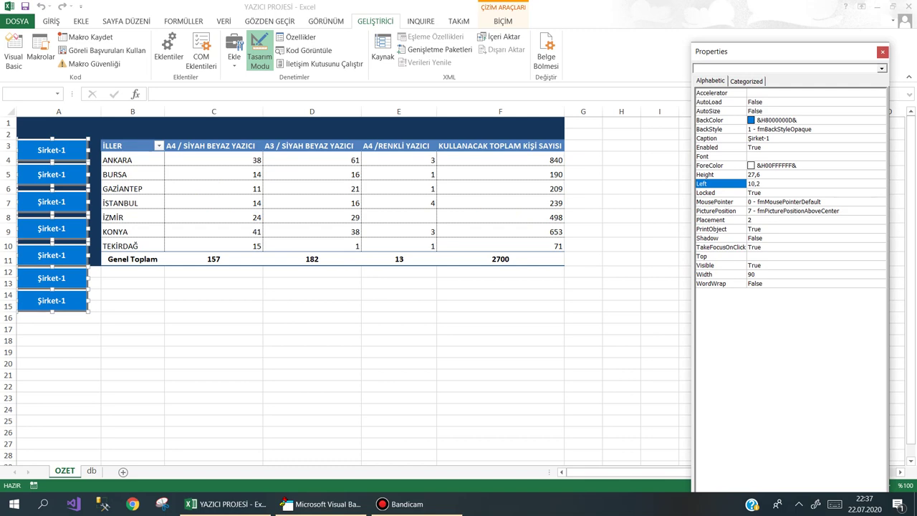
pyautogui.press('Return')
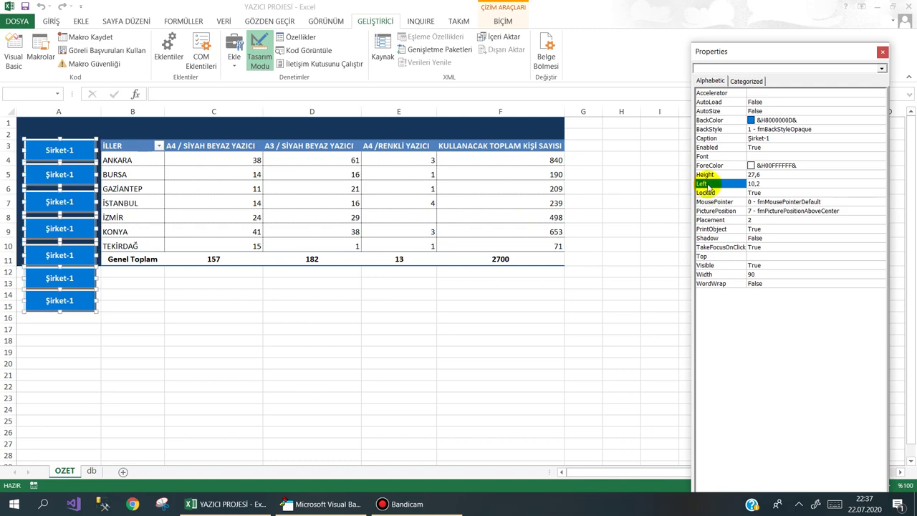
pyautogui.click(141, 295)
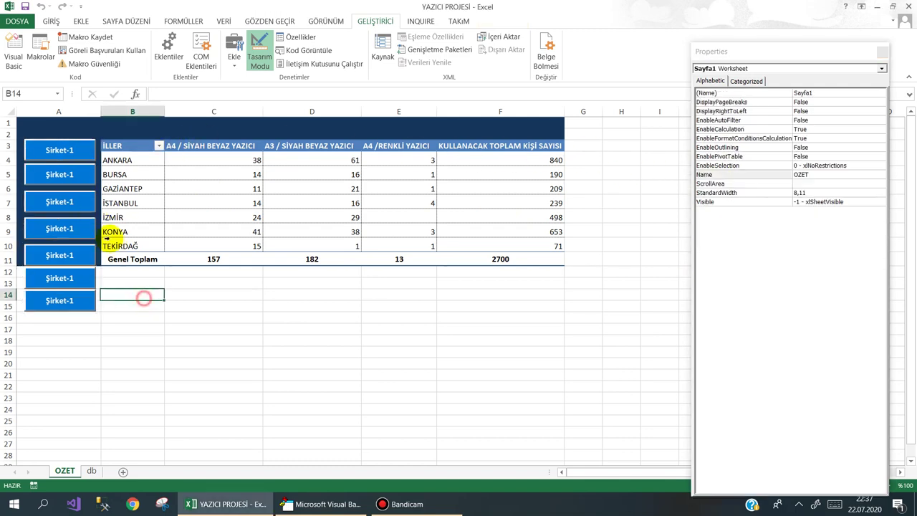
# Drag the middle buttons up or down for even vertical spacing.
pyautogui.click(72, 206)
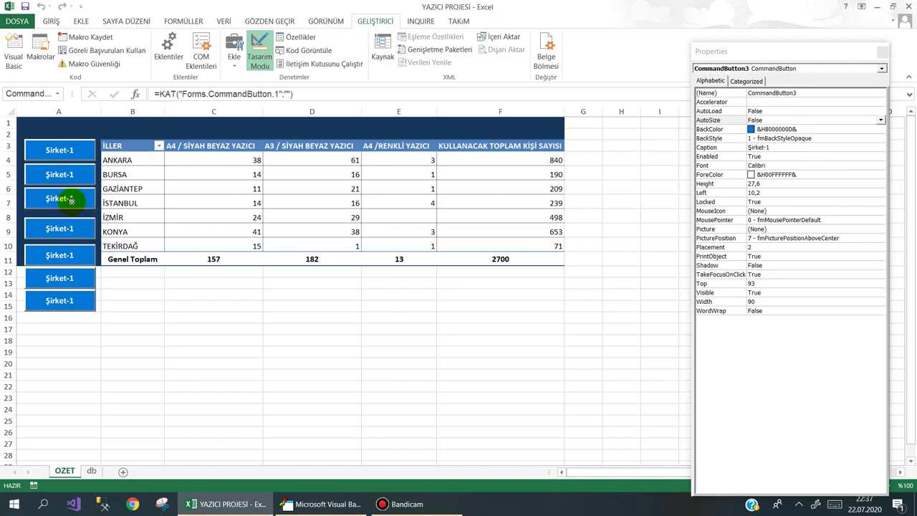
pyautogui.moveTo(68, 228); pyautogui.dragTo(66, 216)
pyautogui.moveTo(63, 255); pyautogui.dragTo(61, 245)
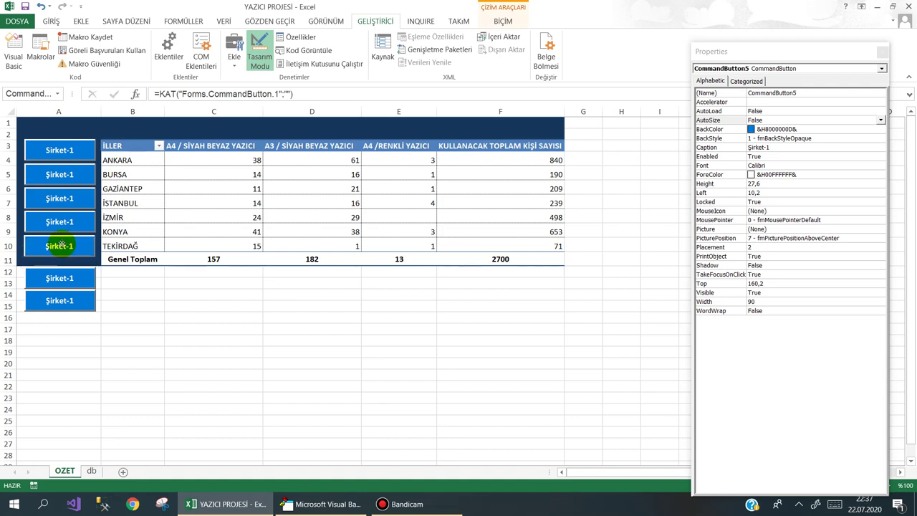
pyautogui.moveTo(61, 278); pyautogui.dragTo(63, 290)
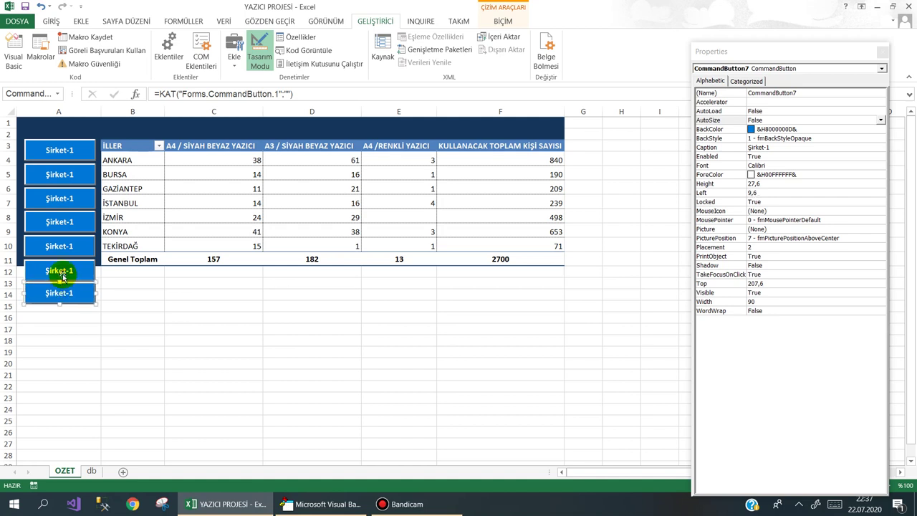
# Reselect the seven respaced buttons and reapply Left 10,2.
pyautogui.keyDown('ctrl'); pyautogui.click(63, 272); pyautogui.keyUp('ctrl')
pyautogui.keyDown('ctrl'); pyautogui.click(60, 246); pyautogui.keyUp('ctrl')
pyautogui.keyDown('ctrl'); pyautogui.click(60, 221); pyautogui.keyUp('ctrl')
pyautogui.keyDown('ctrl'); pyautogui.click(59, 199); pyautogui.keyUp('ctrl')
pyautogui.keyDown('ctrl'); pyautogui.click(68, 174); pyautogui.keyUp('ctrl')
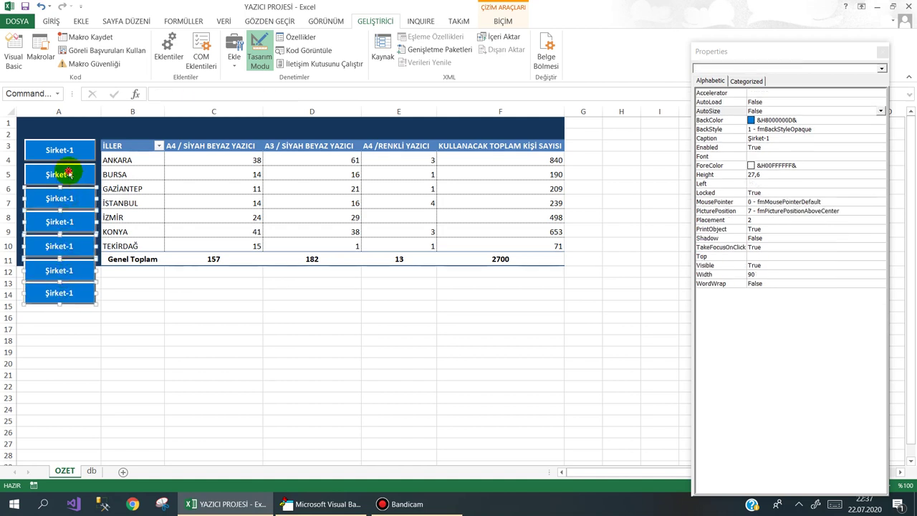
pyautogui.keyDown('ctrl'); pyautogui.click(63, 150); pyautogui.keyUp('ctrl')
pyautogui.click(737, 184)
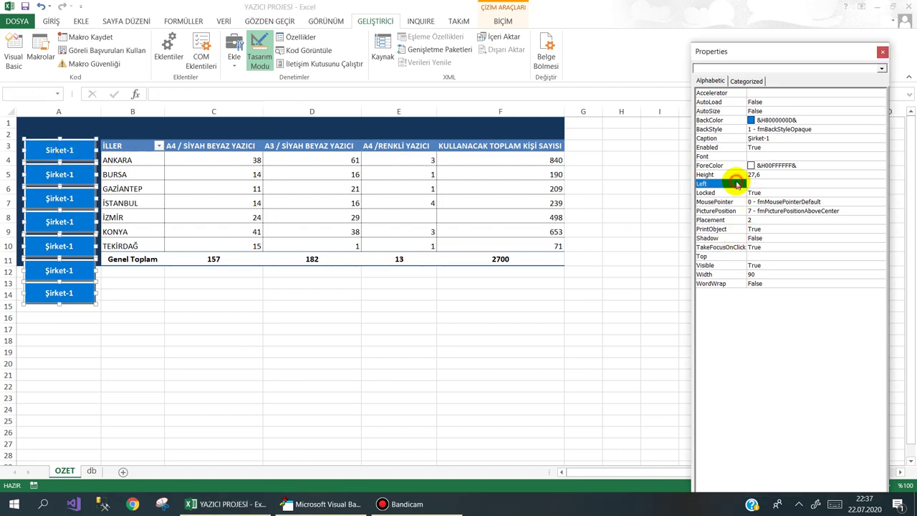
pyautogui.write('10,2')
pyautogui.press('Return')
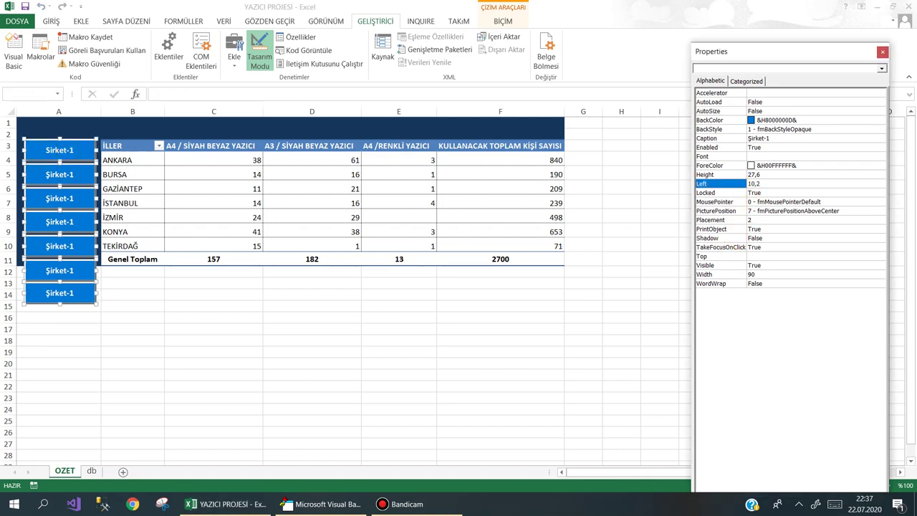
pyautogui.click(209, 306)
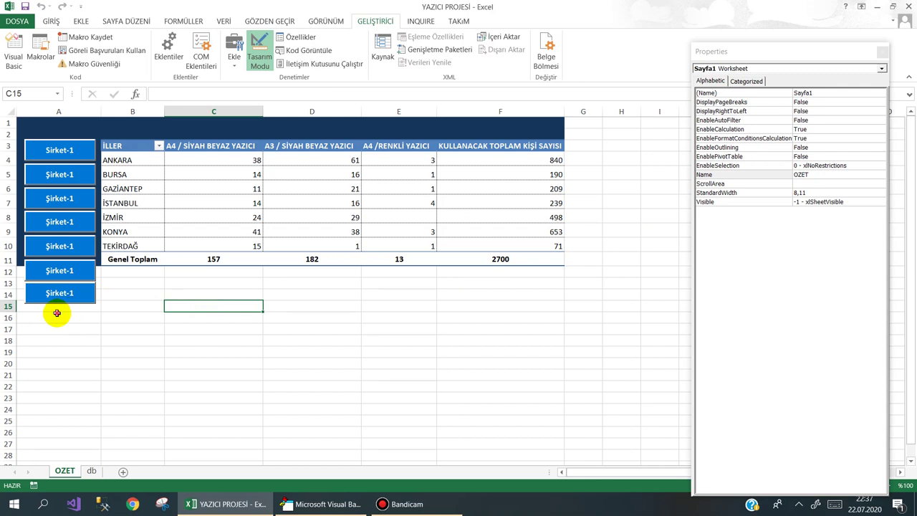
# Fill A12:A16 dark blue and nudge the bottom button slightly lower.
pyautogui.moveTo(56, 313); pyautogui.dragTo(58, 269)
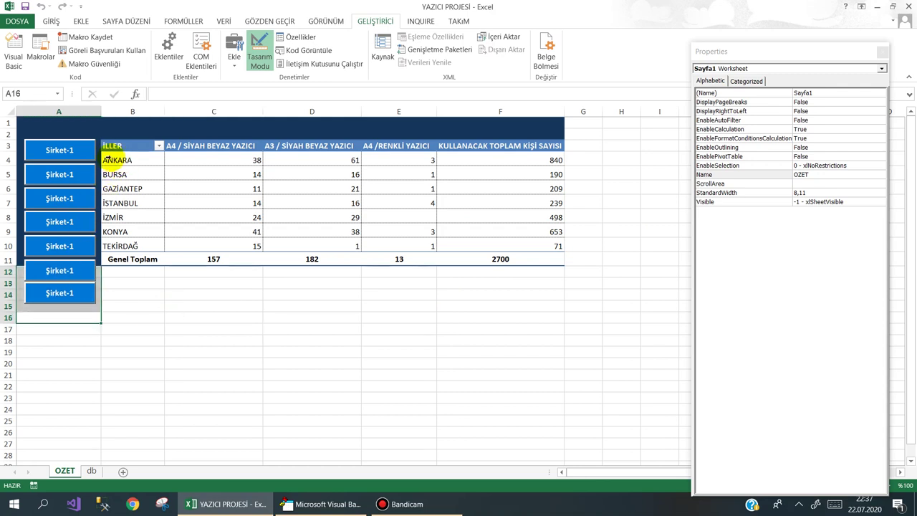
pyautogui.click(52, 23)
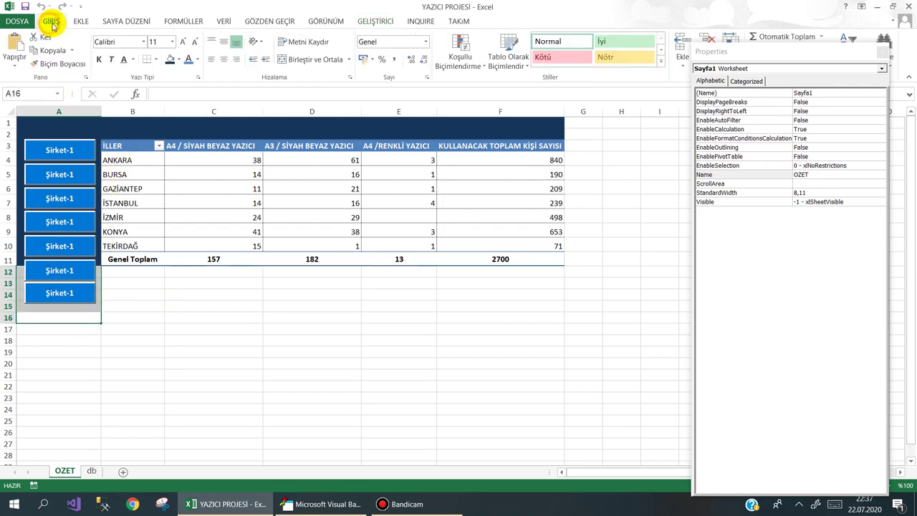
pyautogui.click(170, 59)
pyautogui.click(159, 329)
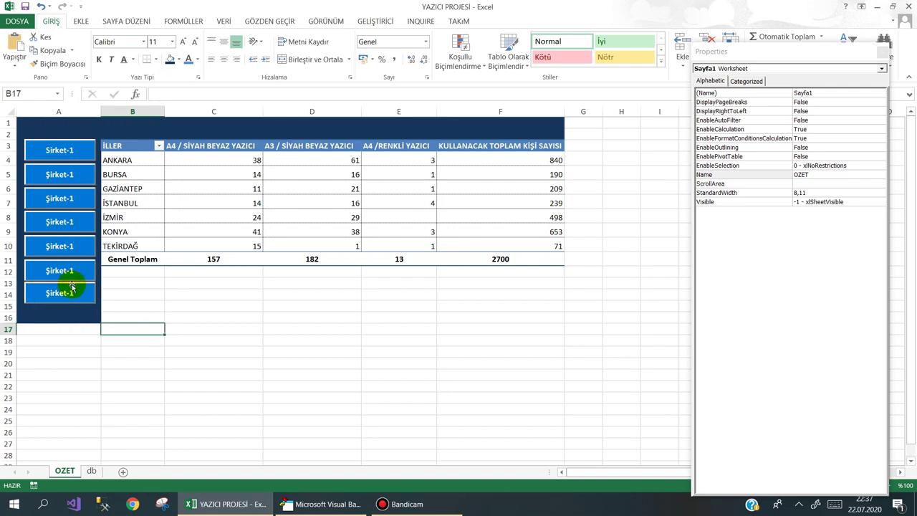
pyautogui.moveTo(72, 292); pyautogui.dragTo(70, 296)
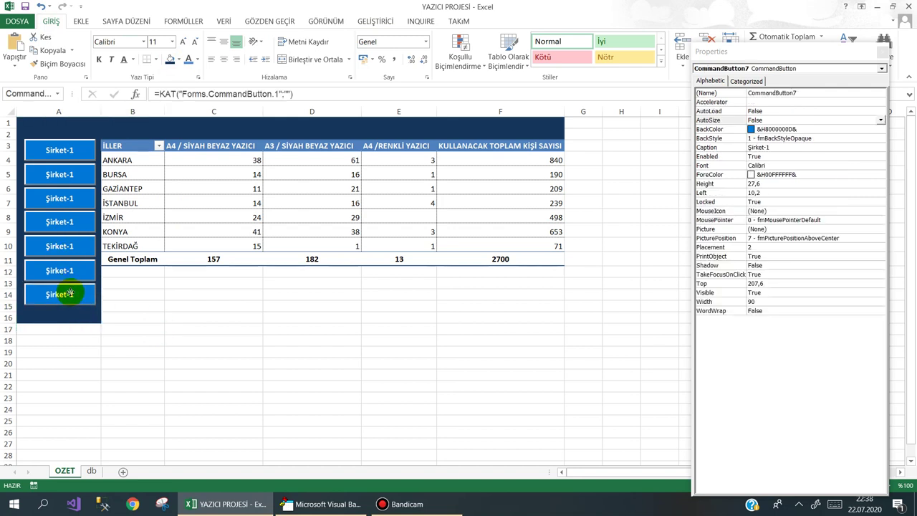
pyautogui.click(70, 294)
# Caption the second and third blue buttons Şirket-2 and Şirket-3.
pyautogui.click(68, 175)
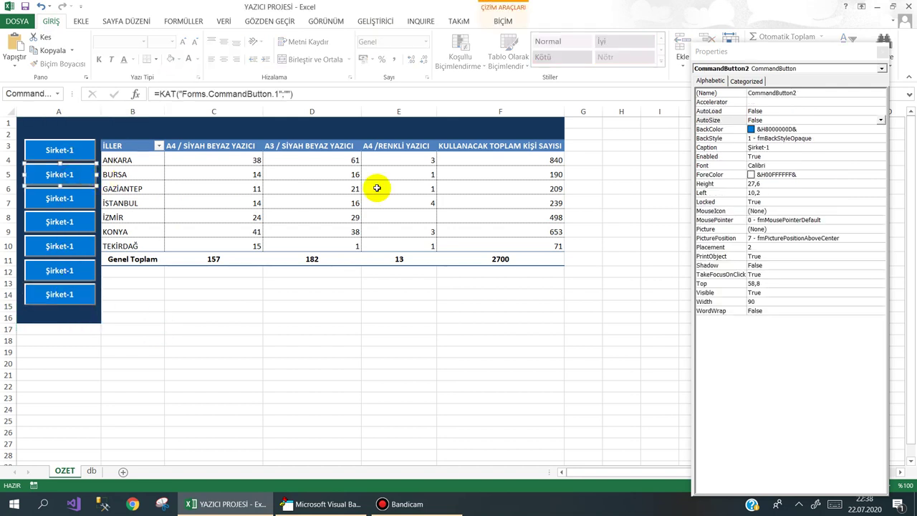
pyautogui.click(767, 147)
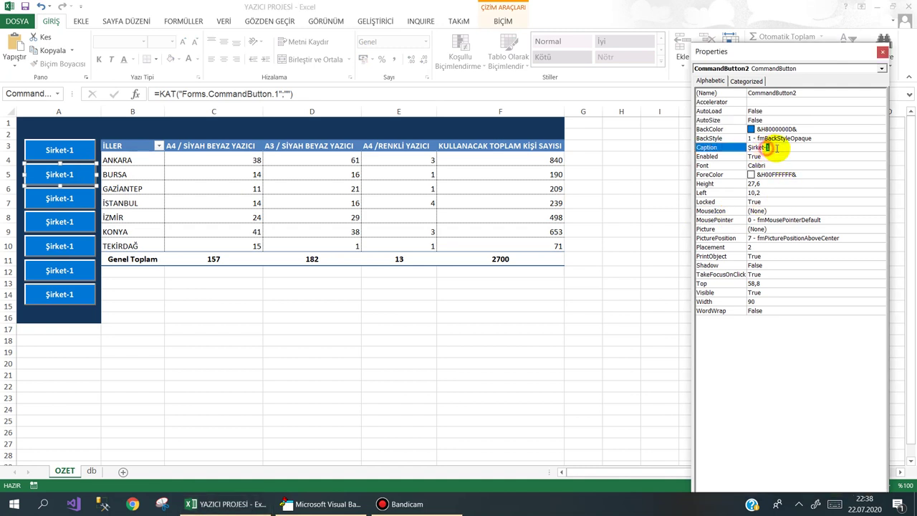
pyautogui.write('2')
pyautogui.click(56, 199)
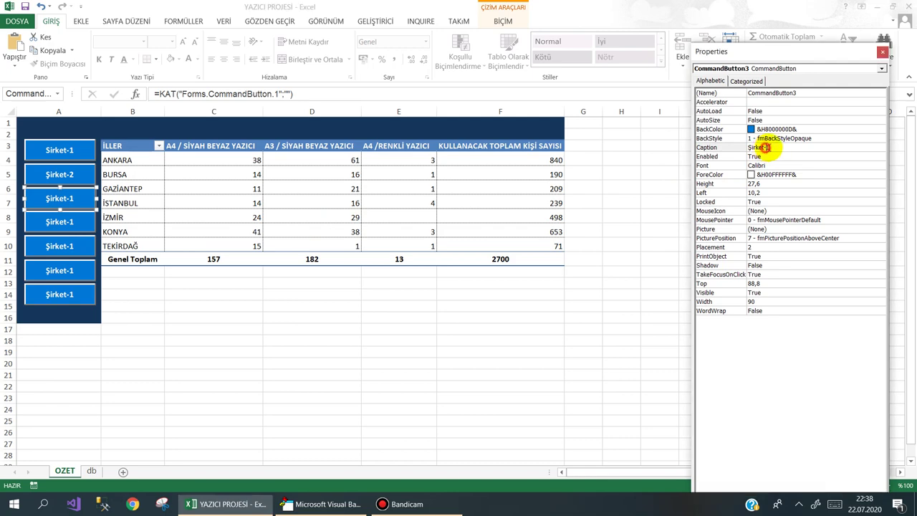
pyautogui.moveTo(766, 147); pyautogui.dragTo(772, 147)
pyautogui.write('3')
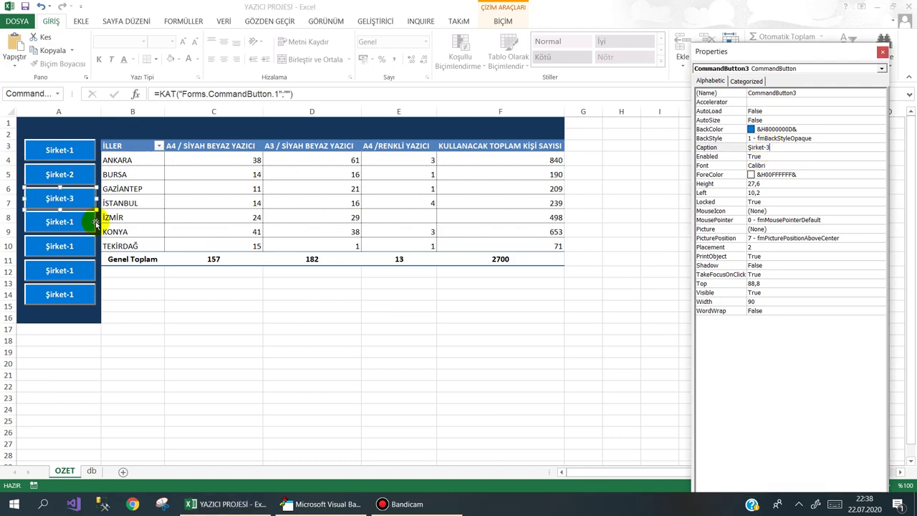
# Caption the fourth, fifth and sixth buttons Şirket-4, Şirket-5 and Şirket-6.
pyautogui.click(75, 221)
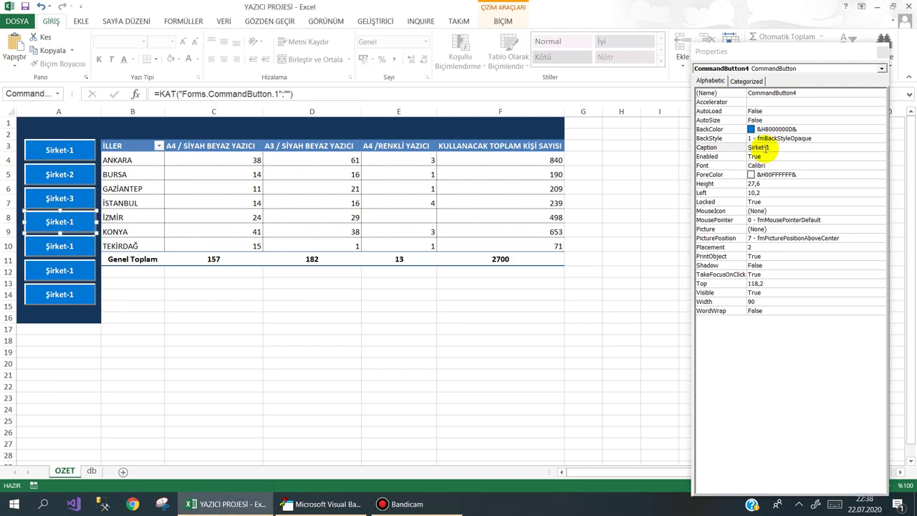
pyautogui.moveTo(765, 147); pyautogui.dragTo(771, 147)
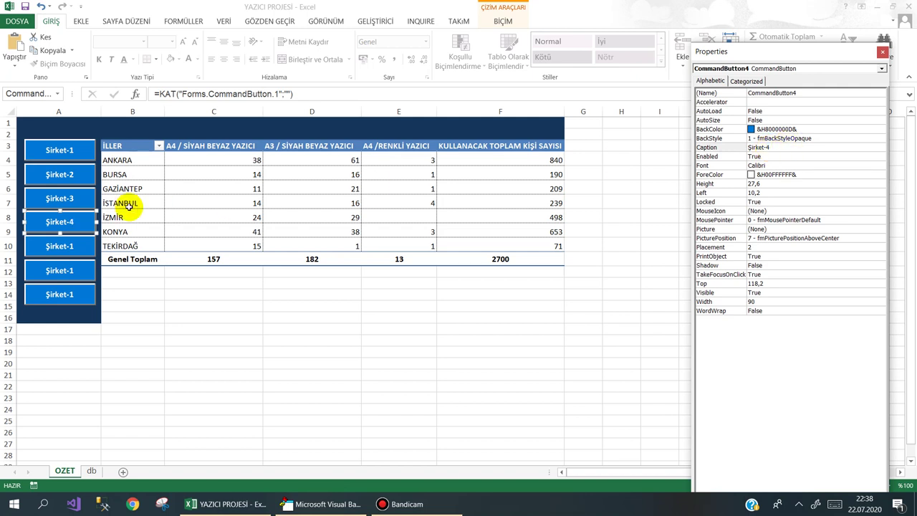
pyautogui.click(77, 247)
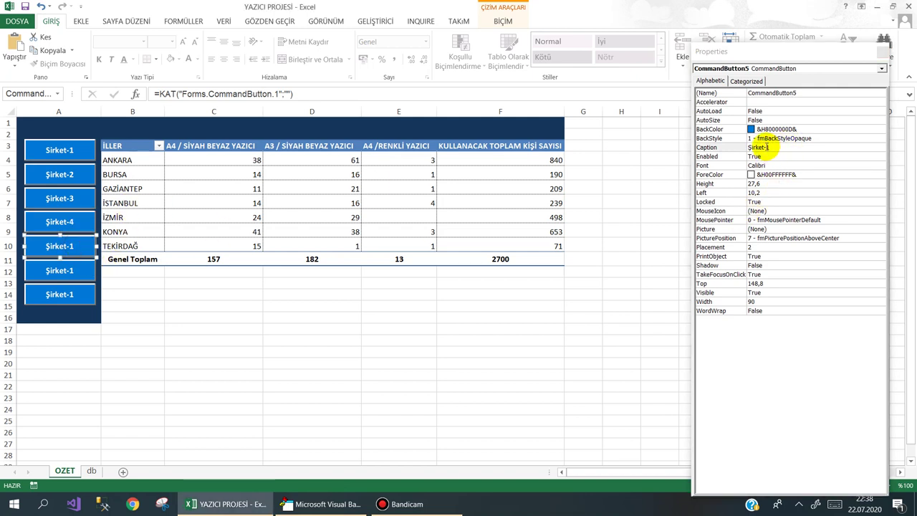
pyautogui.moveTo(766, 147); pyautogui.dragTo(775, 147)
pyautogui.write('5')
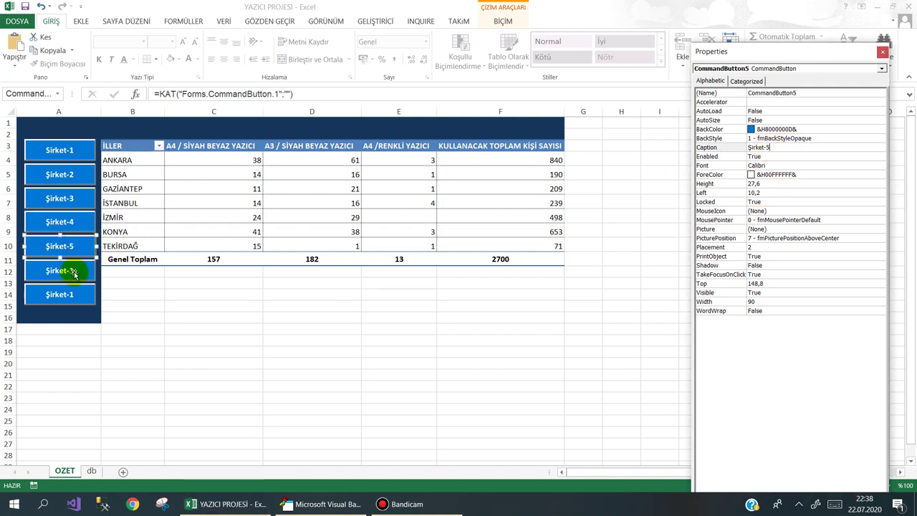
pyautogui.click(63, 270)
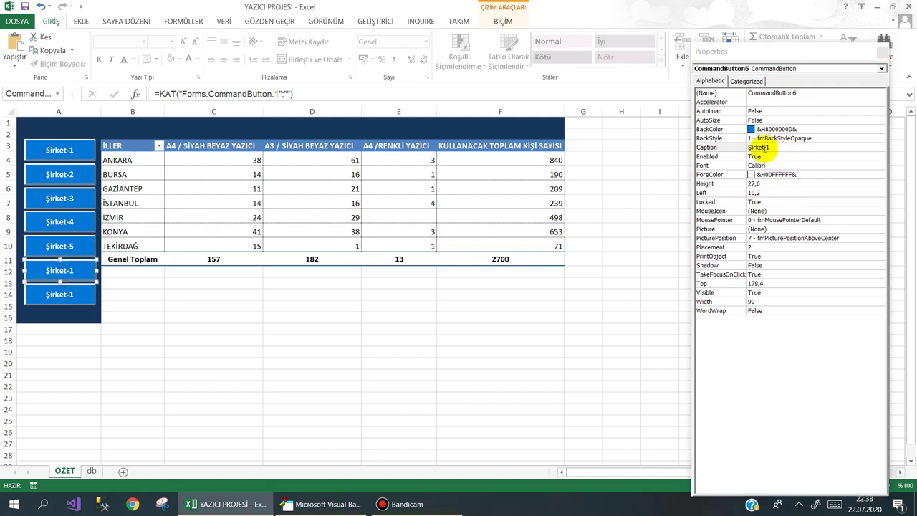
pyautogui.moveTo(766, 147); pyautogui.dragTo(774, 147)
pyautogui.write('6')
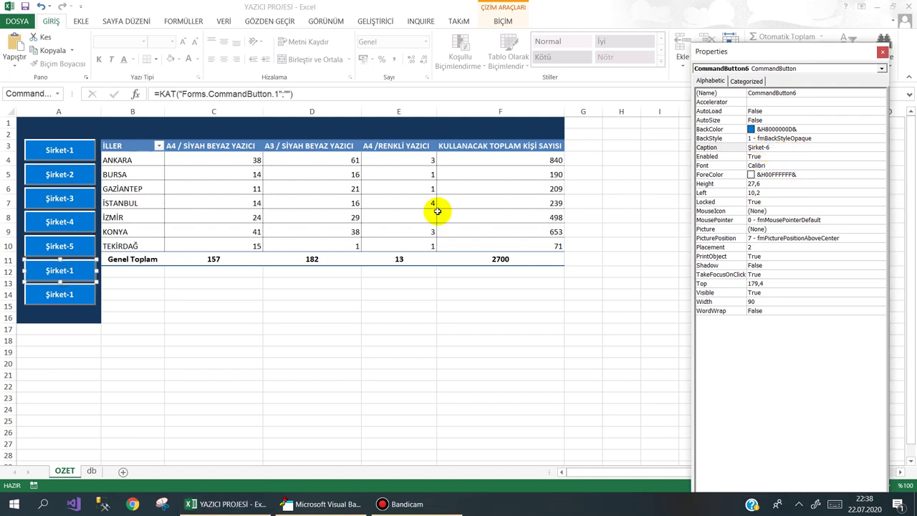
# Caption the last button Tümü and return to the sheet.
pyautogui.click(71, 294)
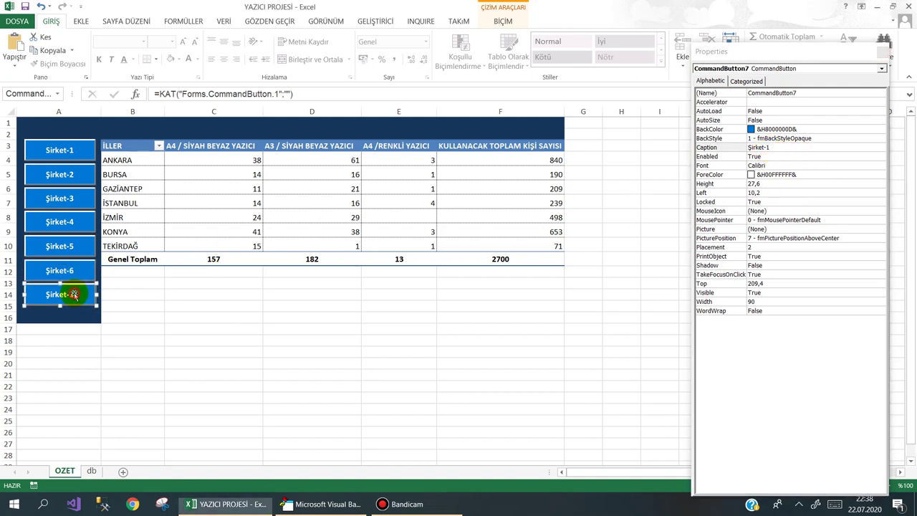
pyautogui.click(778, 147)
pyautogui.write('t')
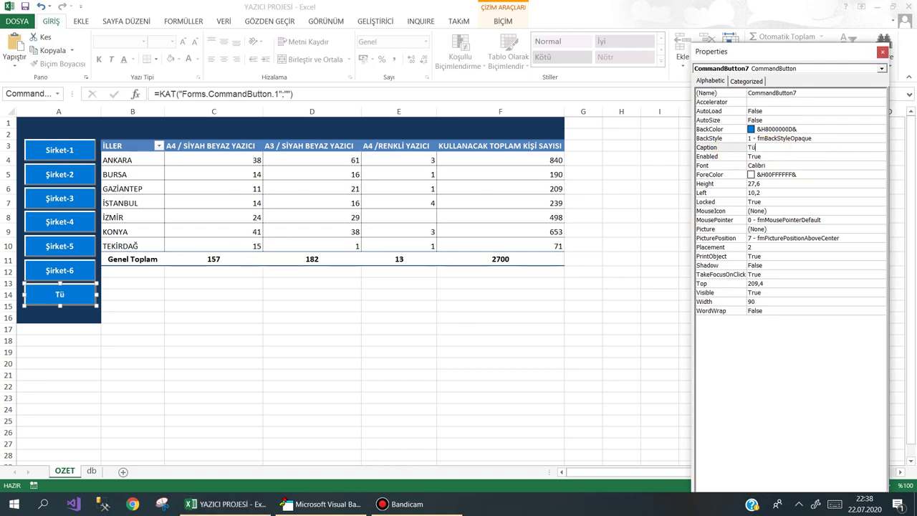
pyautogui.click(180, 282)
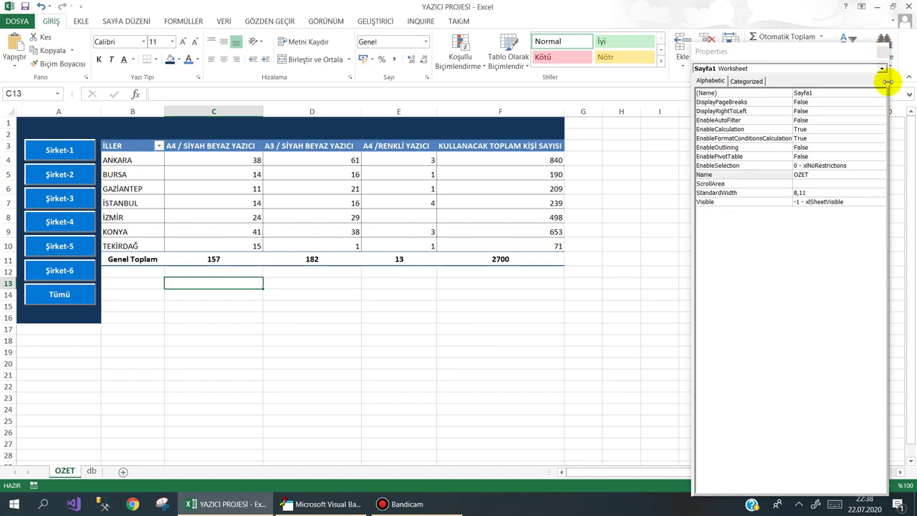
# Close the Properties pane and insert a ŞİRKET slicer for the pivot table.
pyautogui.click(882, 54)
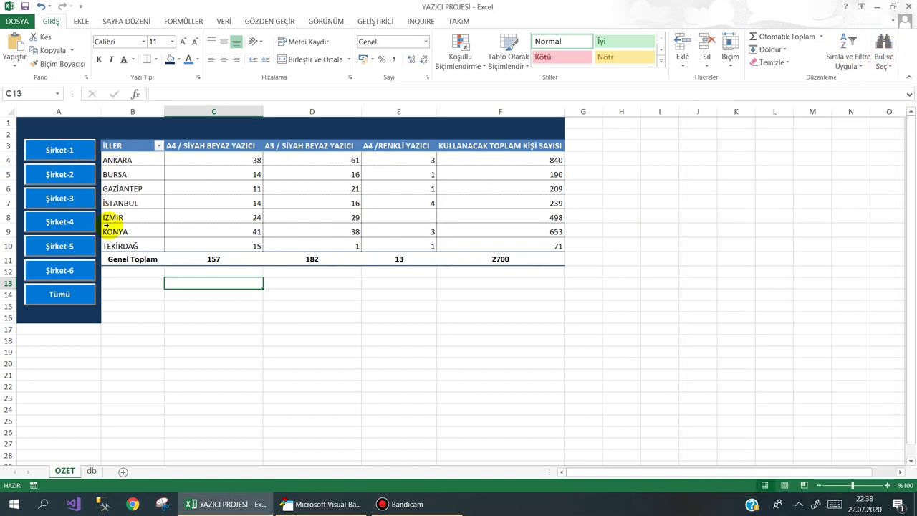
pyautogui.click(205, 170)
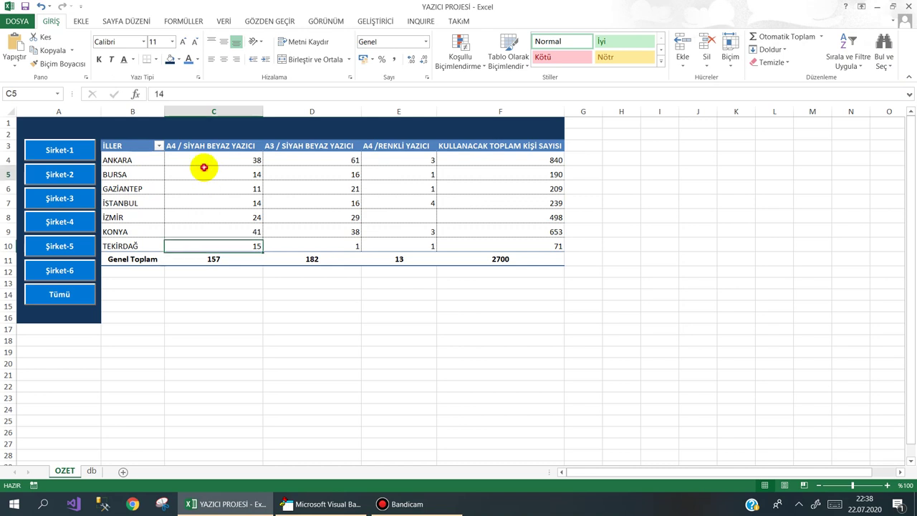
pyautogui.click(378, 22)
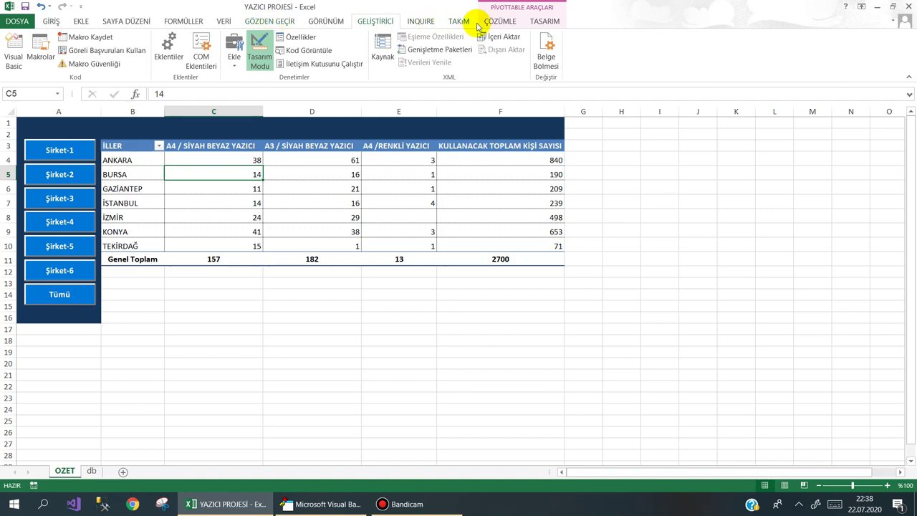
pyautogui.click(83, 22)
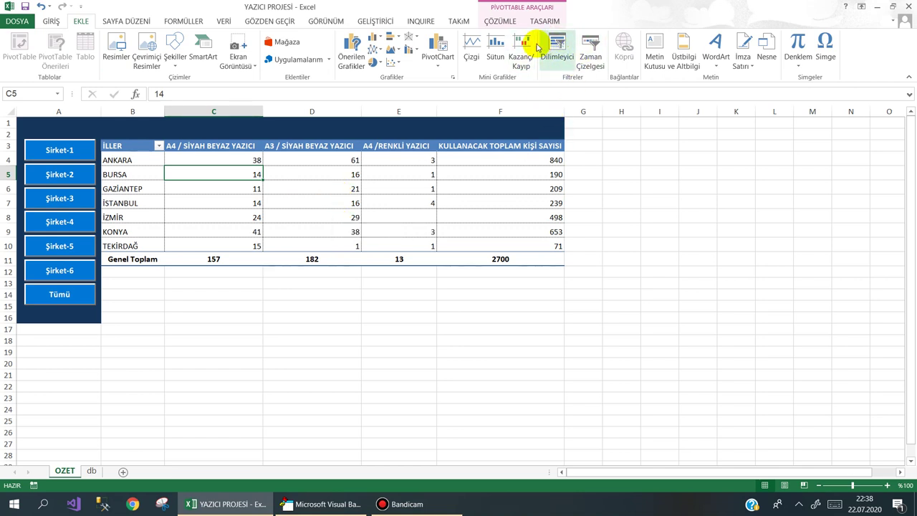
pyautogui.click(557, 50)
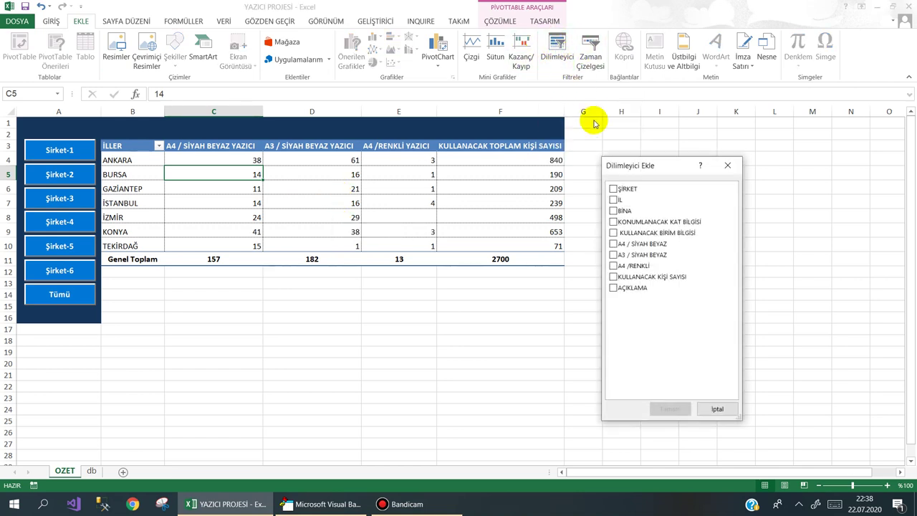
pyautogui.click(613, 189)
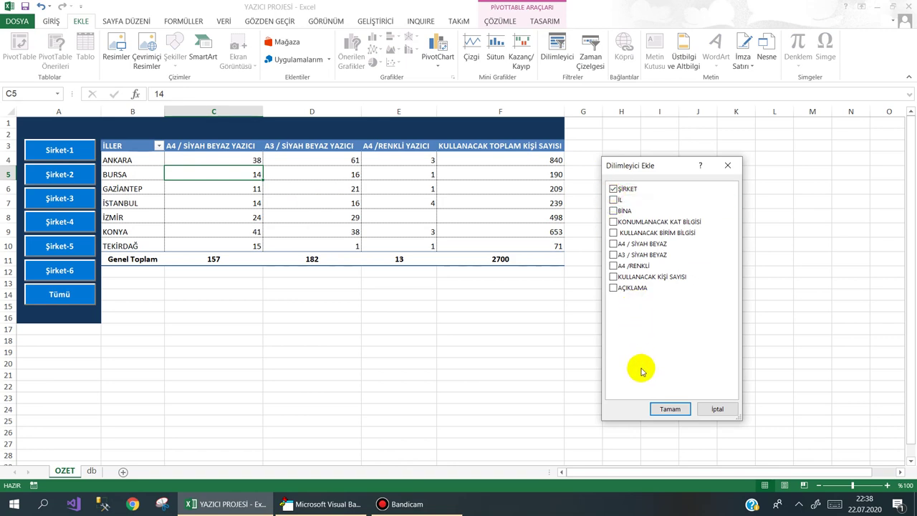
pyautogui.click(660, 408)
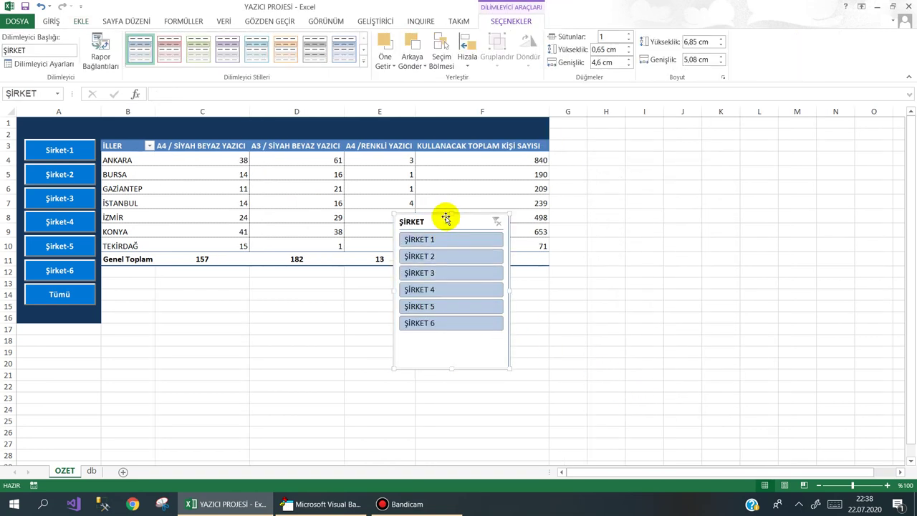
# Move the slicer below the pivot and filter it to ŞİRKET 1 after trying other companies.
pyautogui.moveTo(433, 217); pyautogui.dragTo(180, 284)
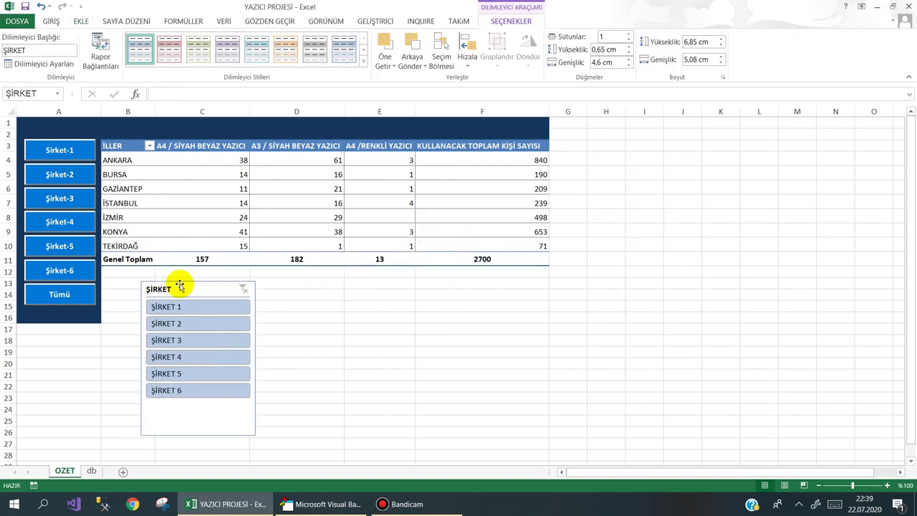
pyautogui.click(180, 323)
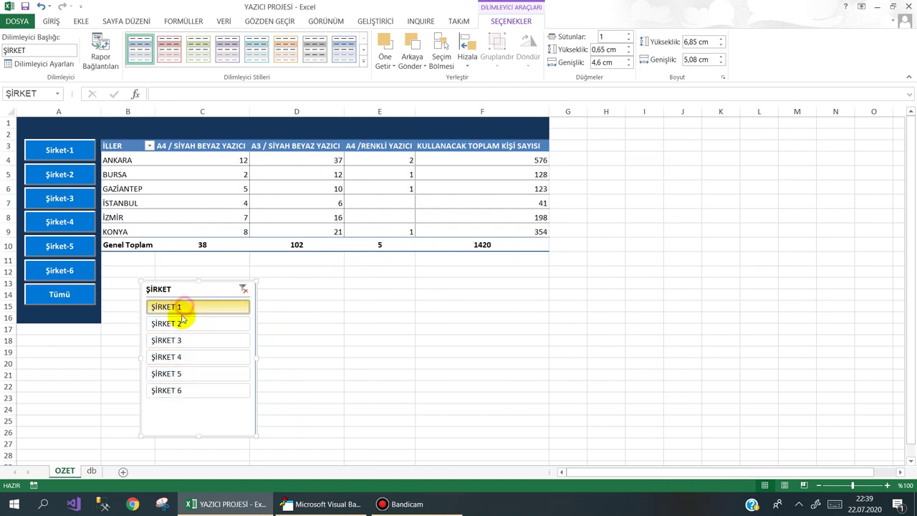
pyautogui.click(179, 340)
pyautogui.click(180, 373)
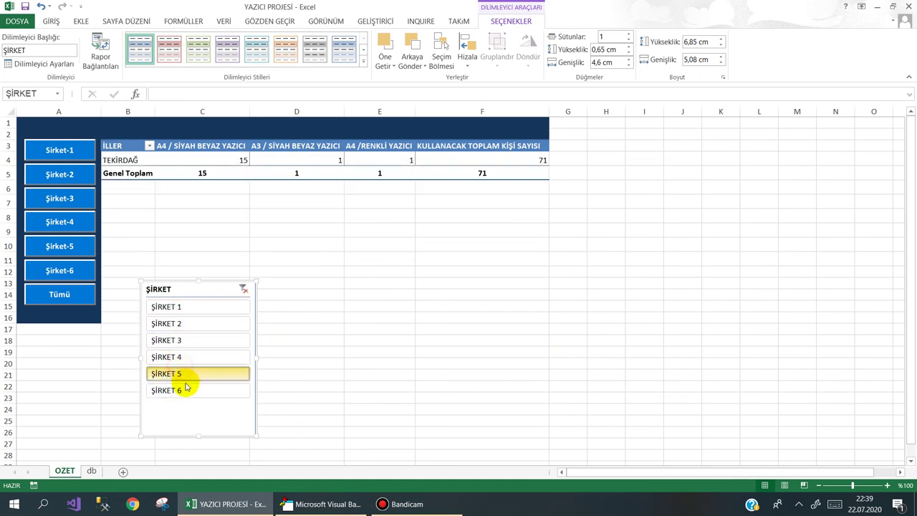
pyautogui.click(187, 390)
pyautogui.click(186, 308)
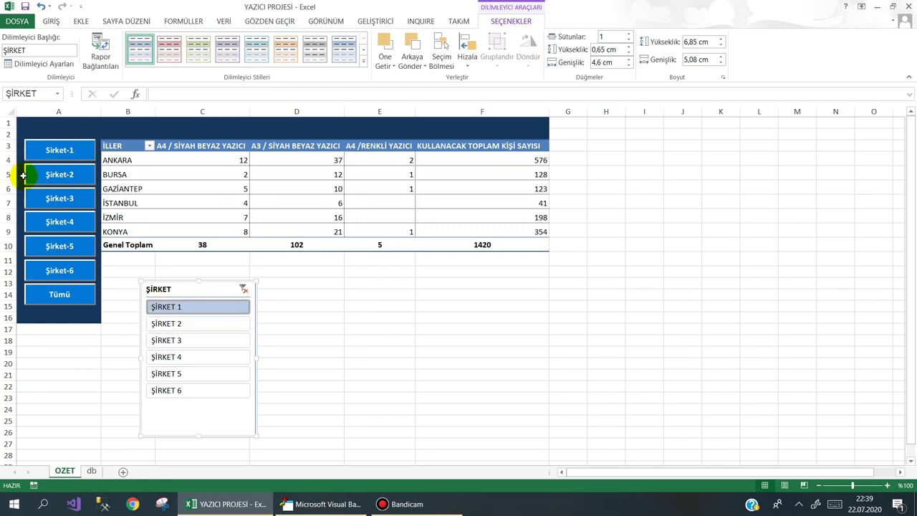
pyautogui.click(59, 159)
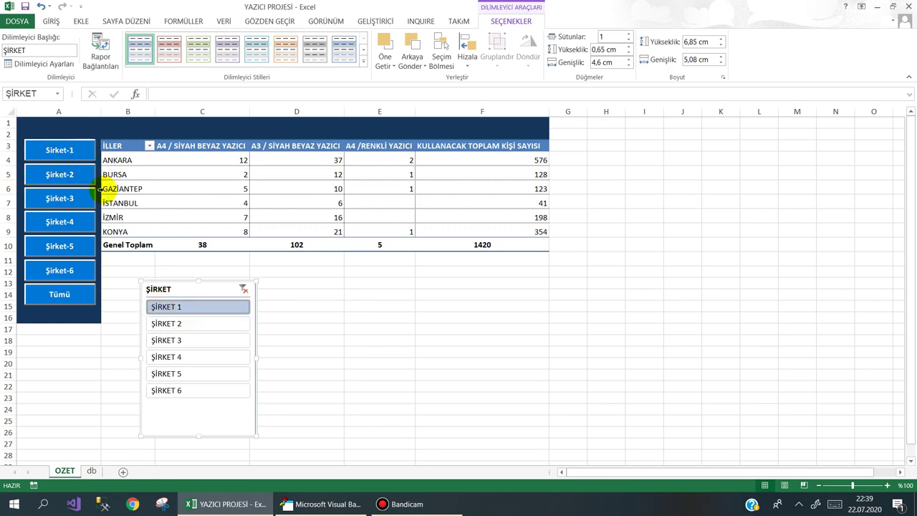
pyautogui.click(189, 201)
pyautogui.click(301, 270)
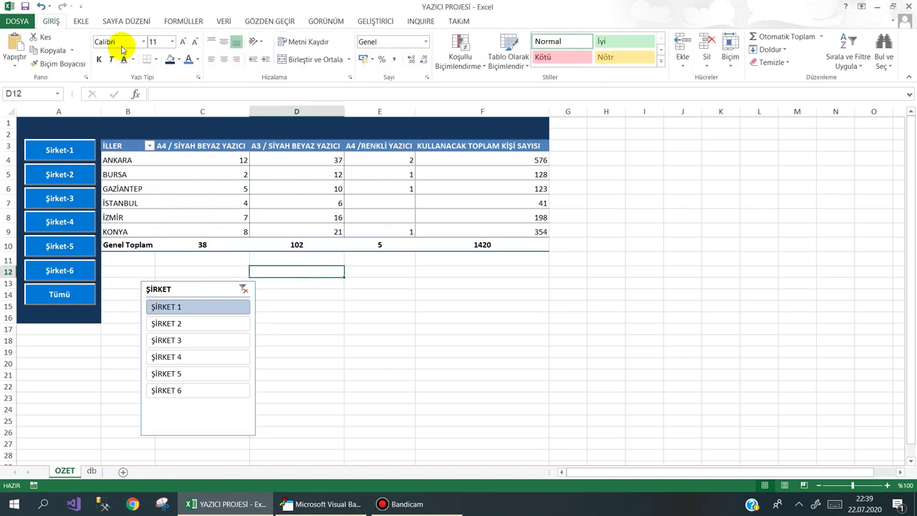
# Record Makro2 while selecting a ŞİRKET slicer item, then open Makro2's code for editing.
pyautogui.click(378, 21)
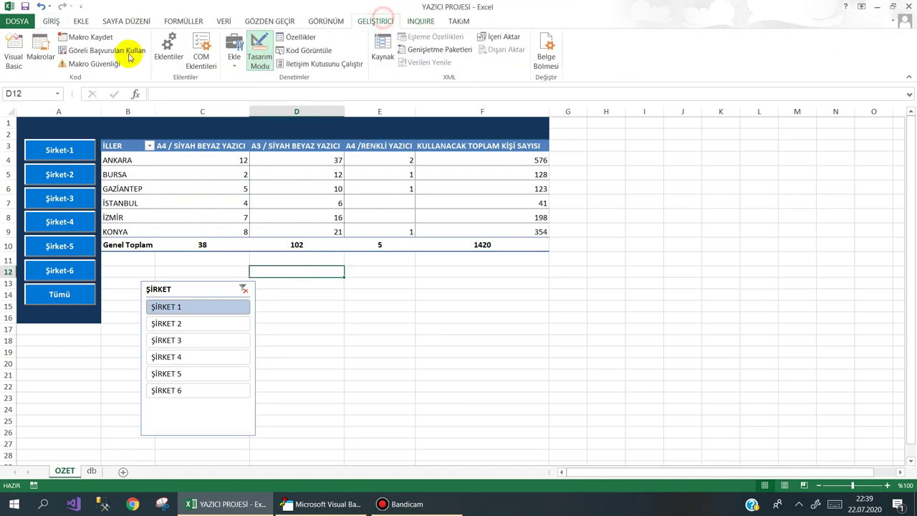
pyautogui.click(86, 37)
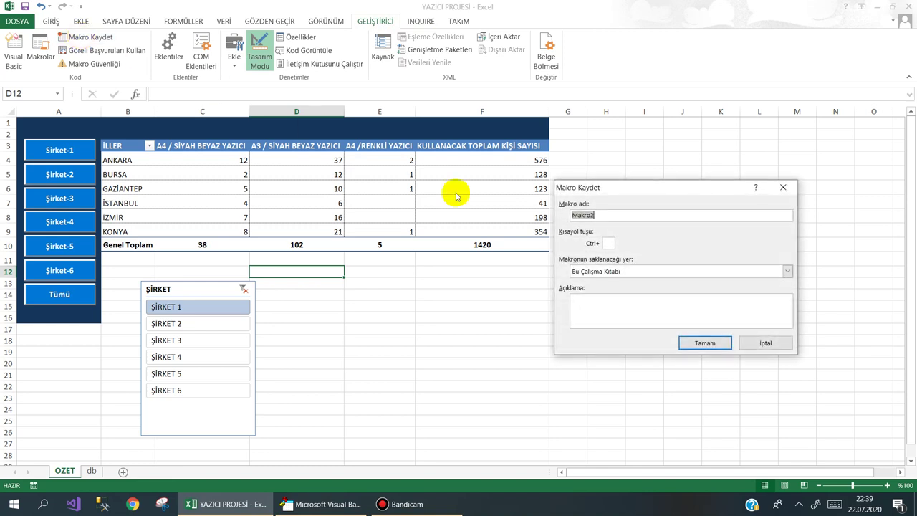
pyautogui.click(684, 345)
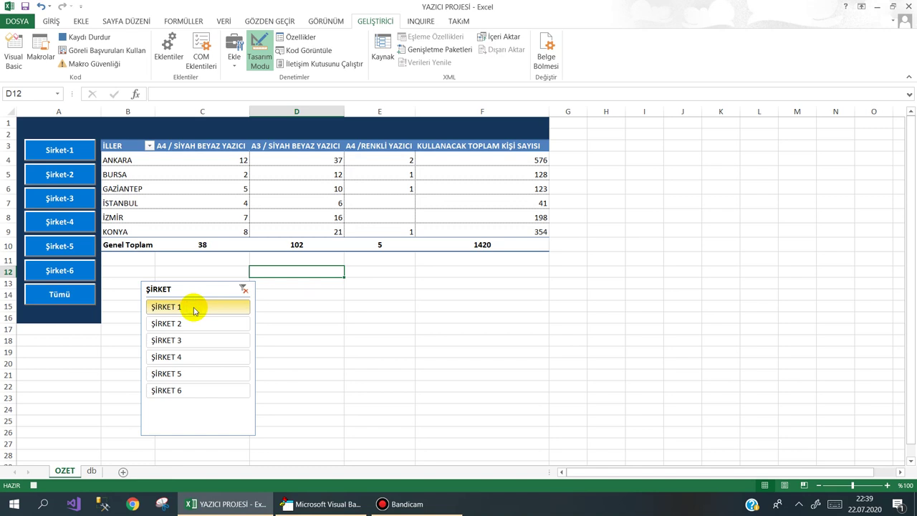
pyautogui.click(64, 41)
pyautogui.click(36, 53)
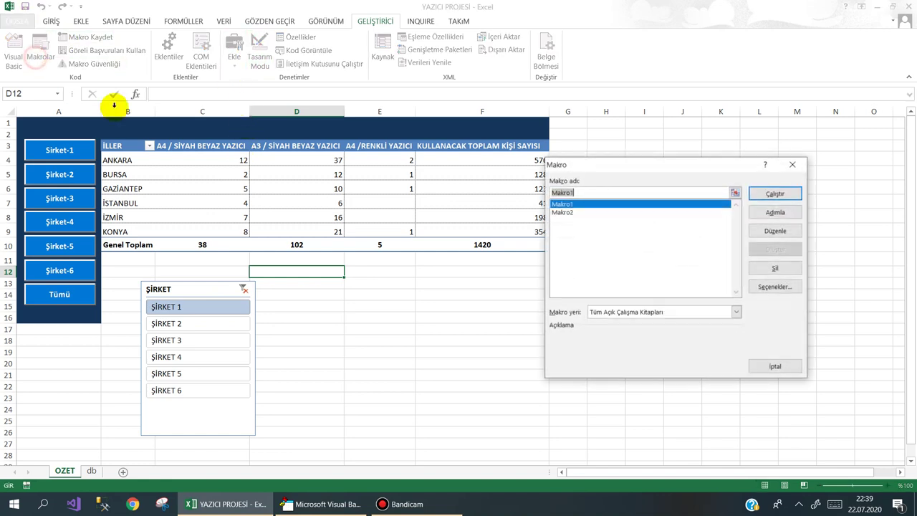
pyautogui.click(586, 212)
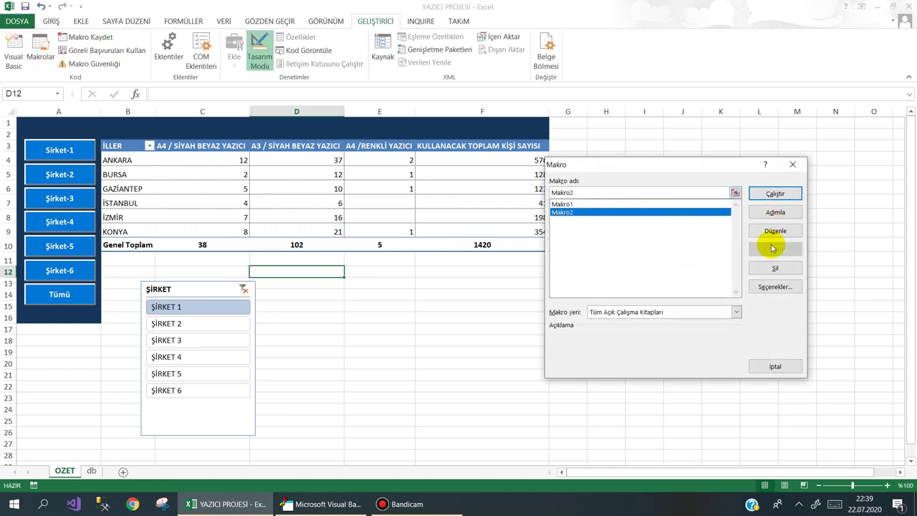
pyautogui.click(761, 231)
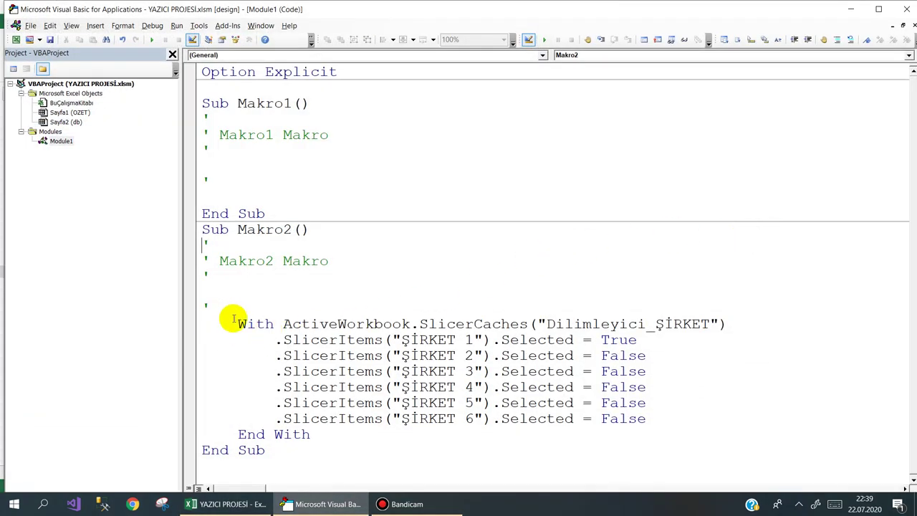
# Cut the With…End With slicer block out of Makro2.
pyautogui.moveTo(228, 323); pyautogui.dragTo(389, 433)
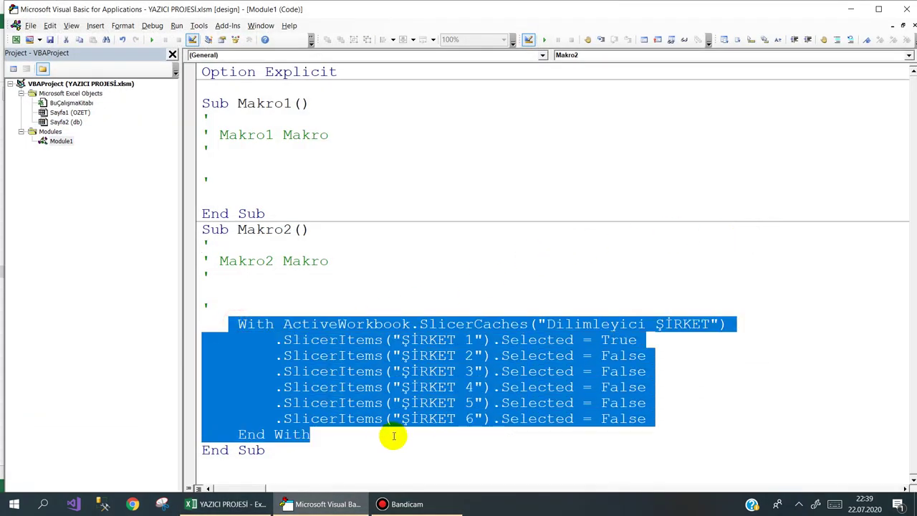
pyautogui.rightClick(384, 370)
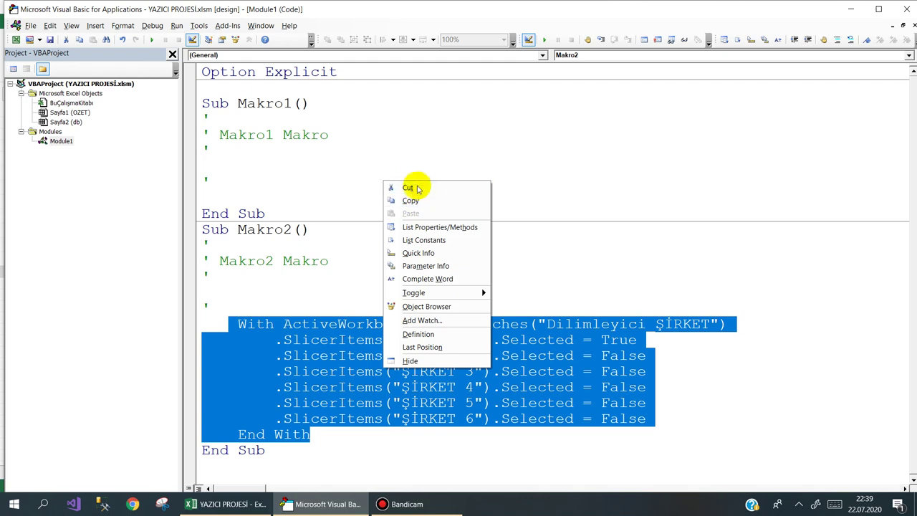
pyautogui.click(415, 185)
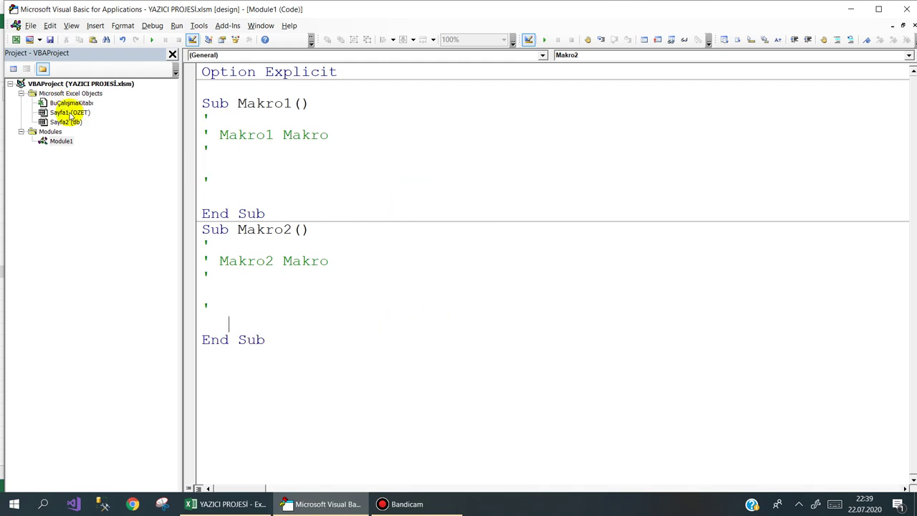
pyautogui.click(66, 123)
pyautogui.doubleClick(66, 122)
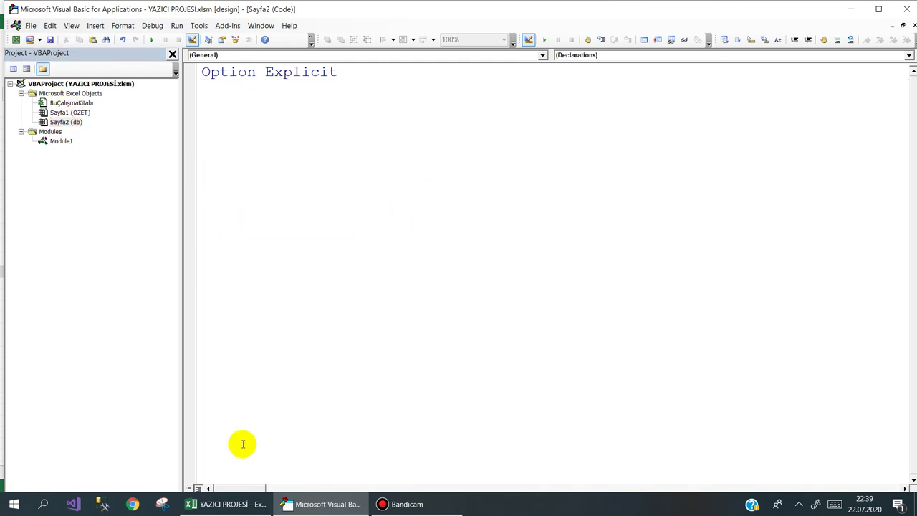
# Paste the slicer block into the Şirket-1 button's CommandButton1_Click procedure, then return to Excel.
pyautogui.click(309, 502)
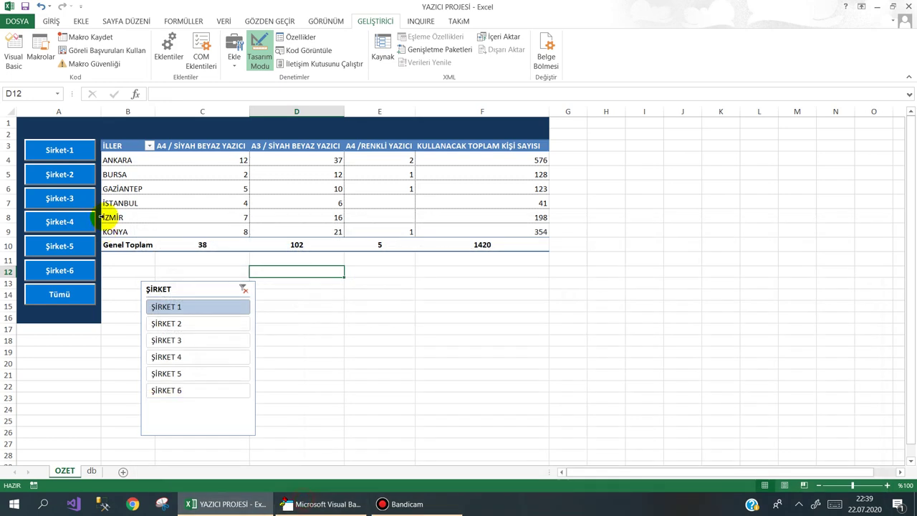
pyautogui.doubleClick(59, 151)
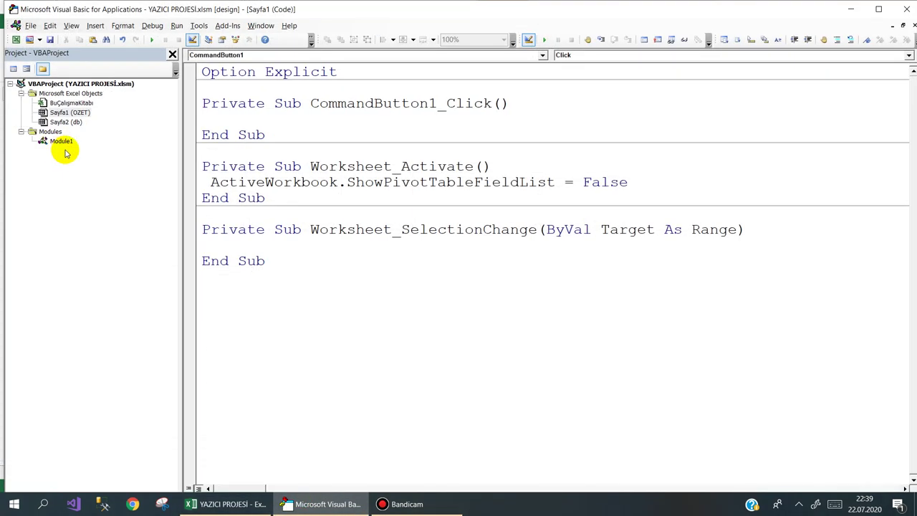
pyautogui.hotkey('ctrl', 'v')
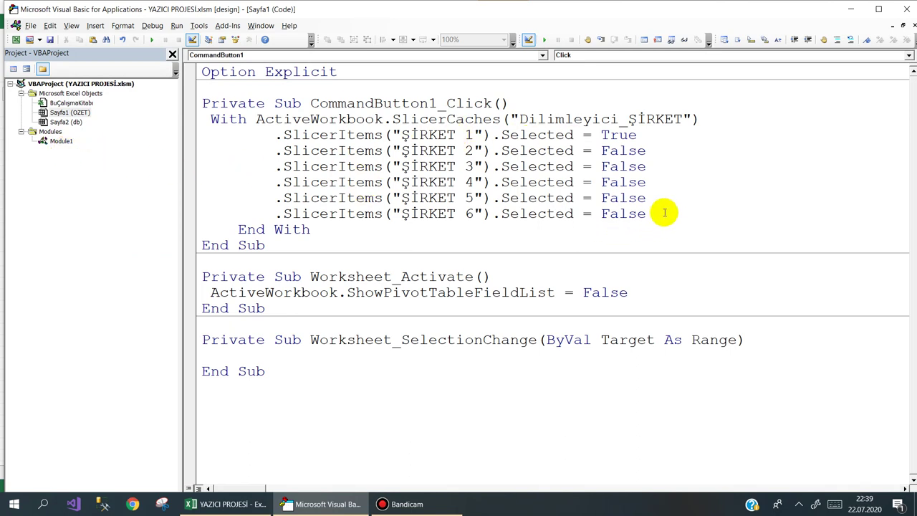
pyautogui.moveTo(647, 213); pyautogui.dragTo(257, 136)
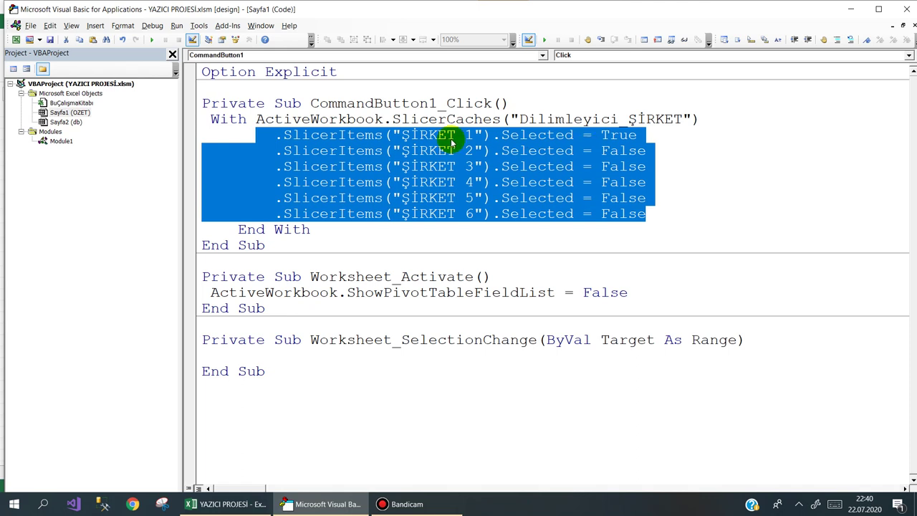
pyautogui.click(621, 136)
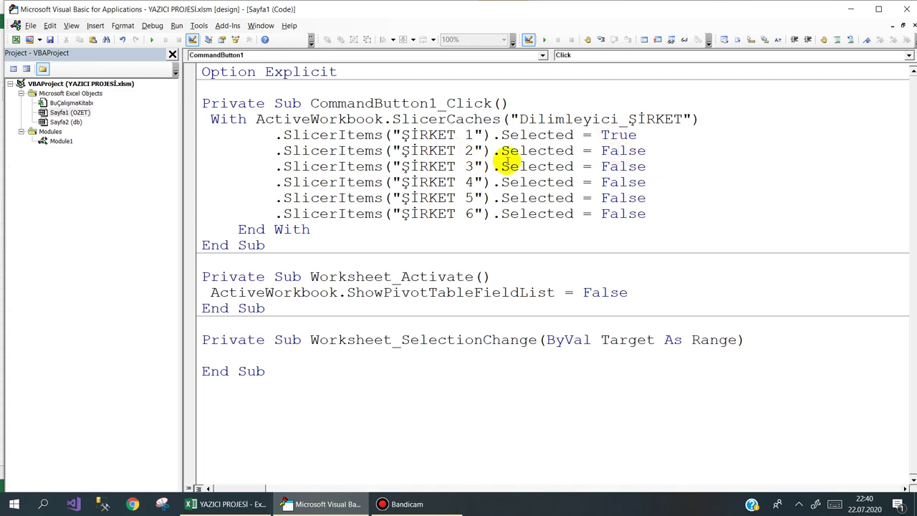
pyautogui.click(301, 503)
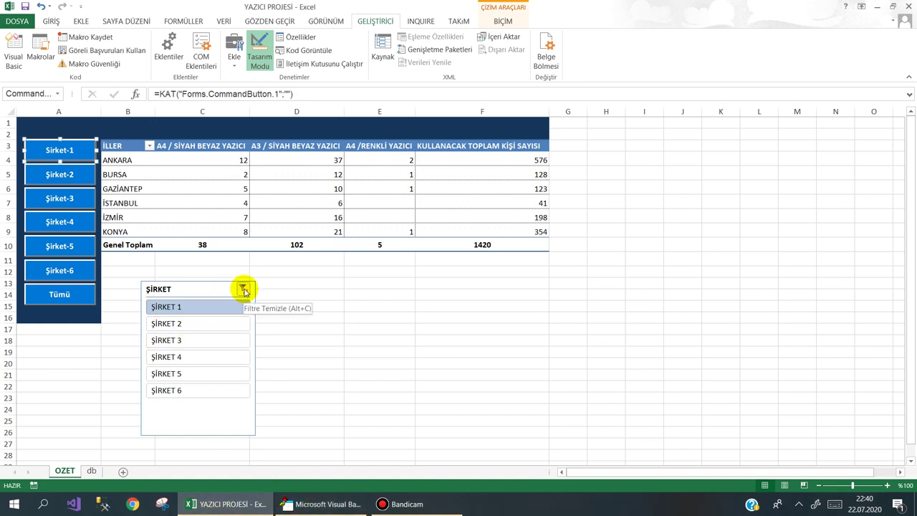
# Clear the ŞİRKET slicer filter and delete the slicer from the OZET sheet.
pyautogui.click(244, 290)
pyautogui.click(205, 290)
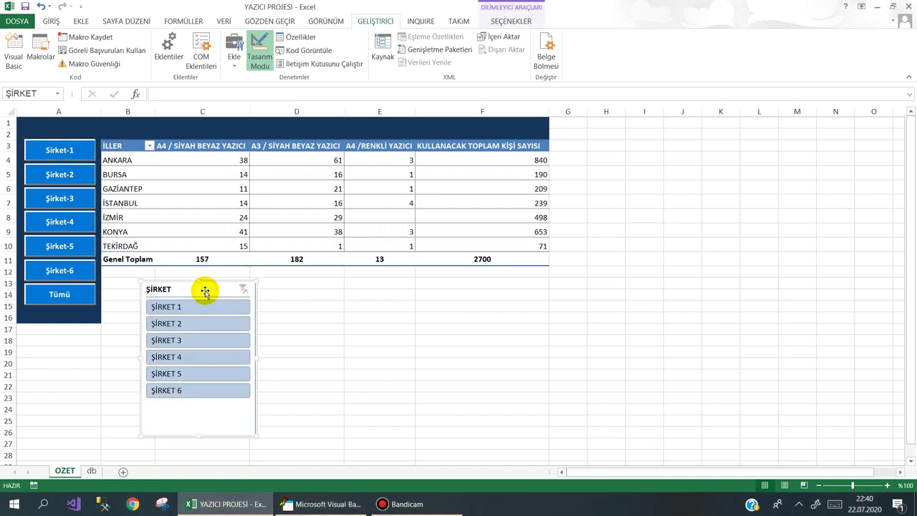
pyautogui.press('Delete')
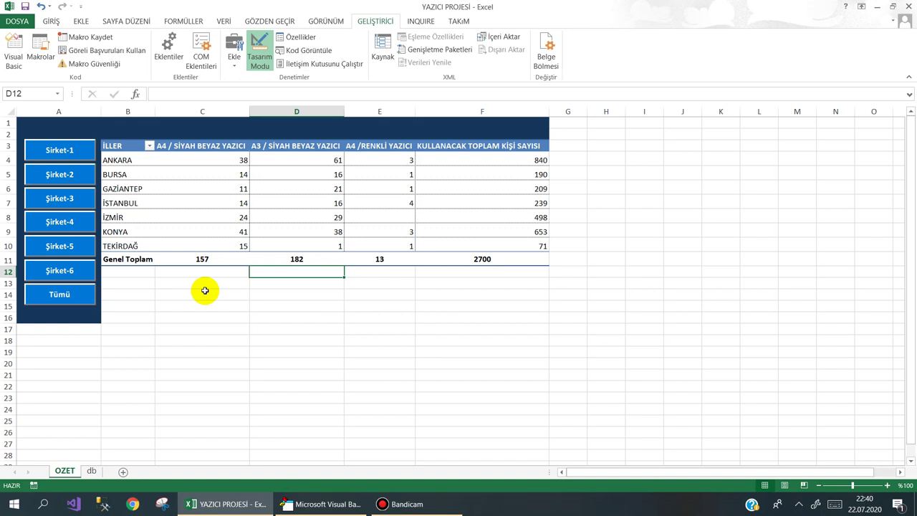
pyautogui.click(142, 260)
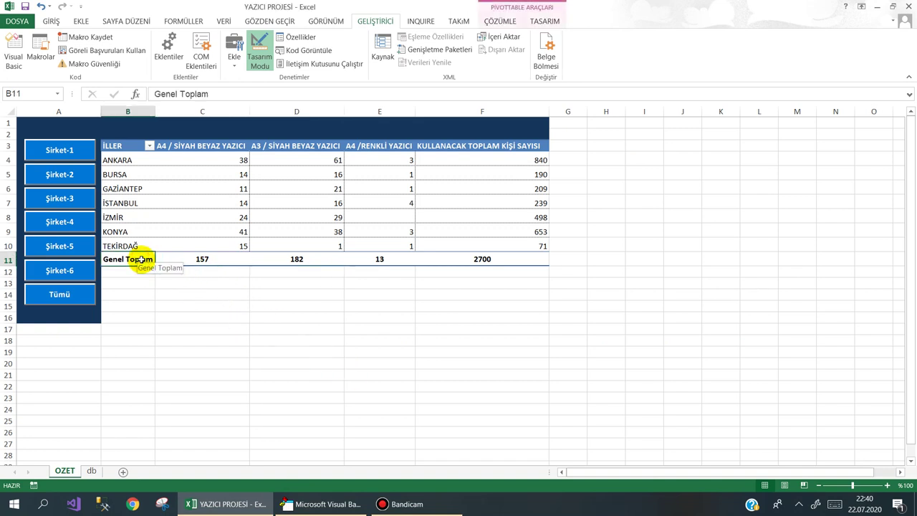
pyautogui.moveTo(534, 260); pyautogui.dragTo(137, 161)
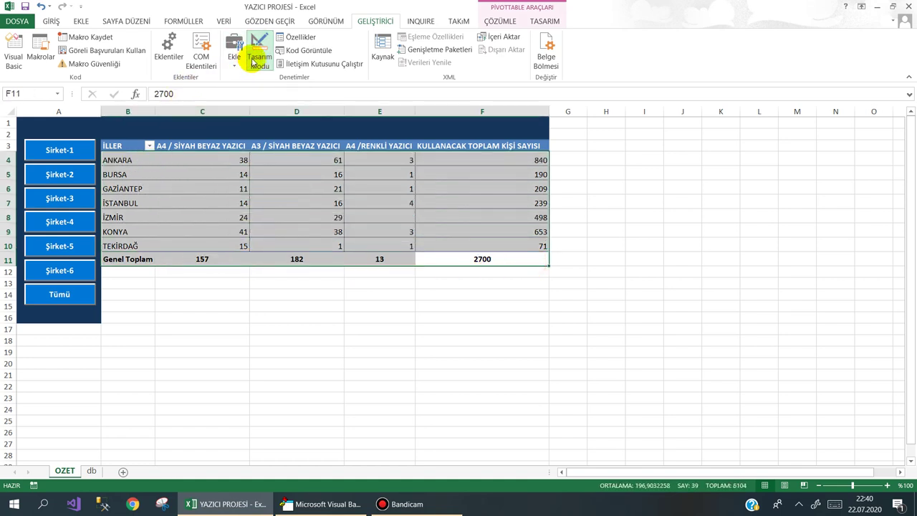
pyautogui.click(147, 174)
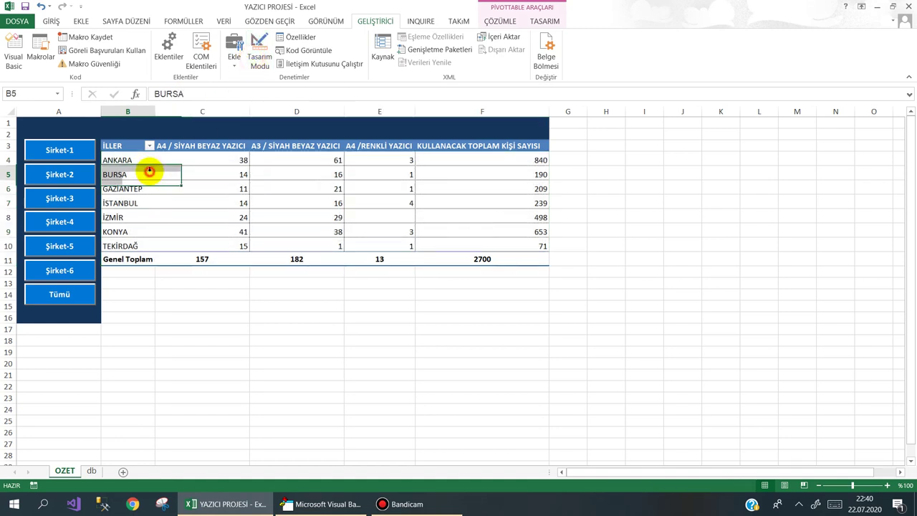
# Turn on Design Mode and open the Şirket-1 button's Click code.
pyautogui.click(259, 56)
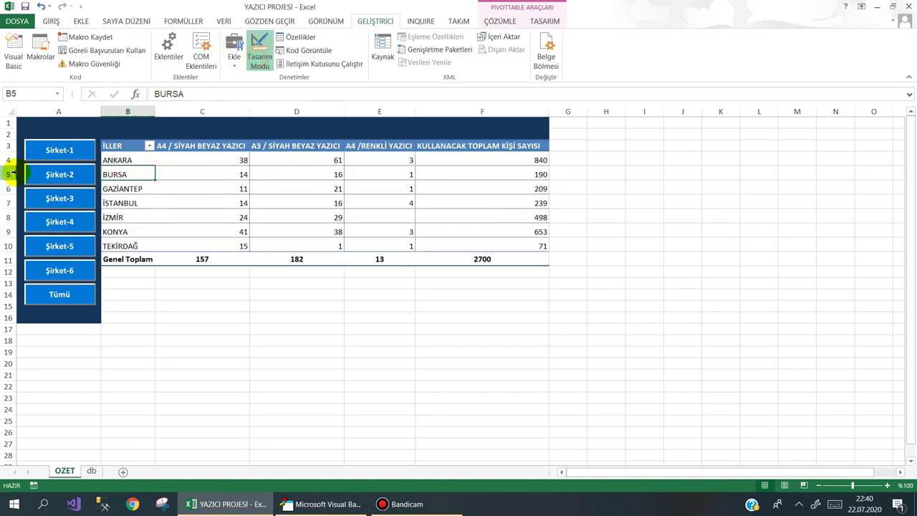
pyautogui.click(152, 127)
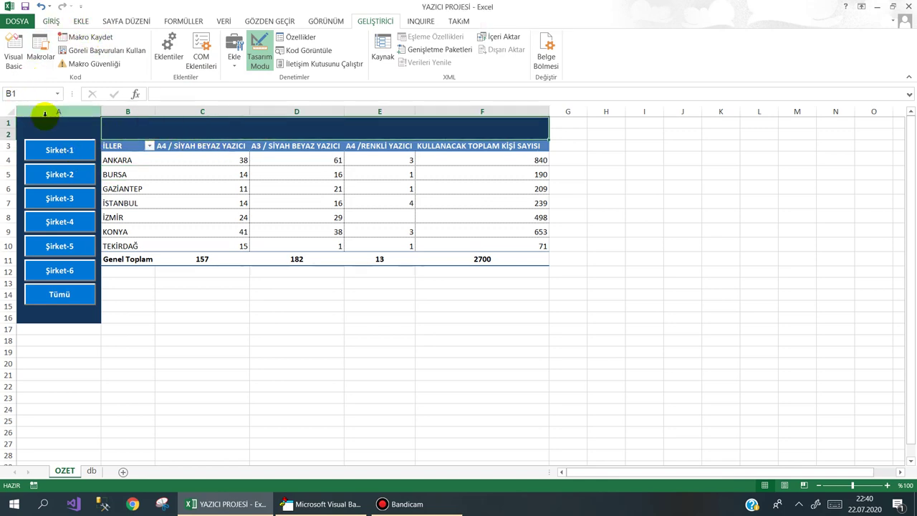
pyautogui.doubleClick(61, 149)
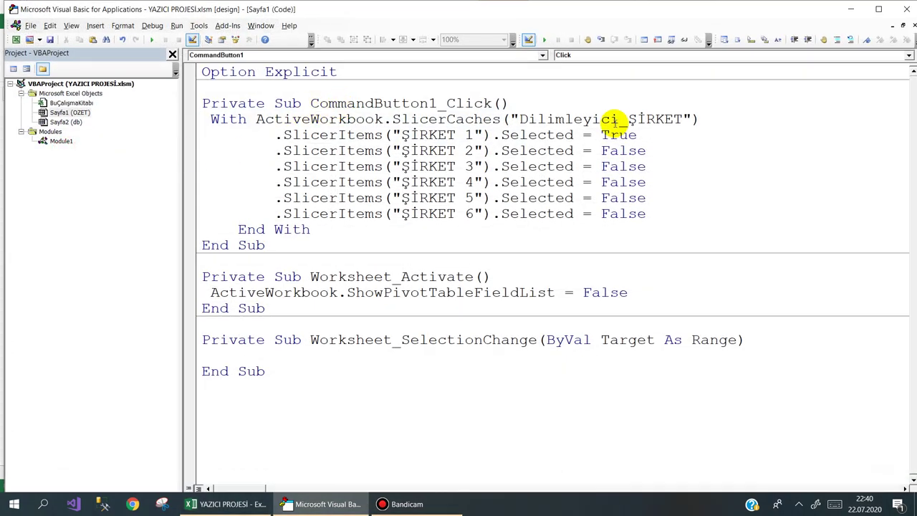
# Insert a new top line in CommandButton1_Click and start typing Sheets("OZET") with completion.
pyautogui.click(536, 104)
pyautogui.press('Return')
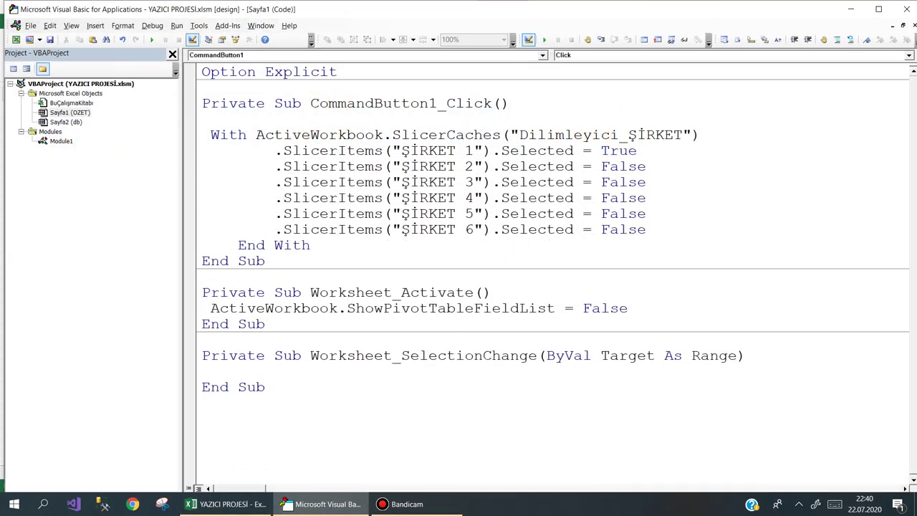
pyautogui.write('she')
pyautogui.hotkey('ctrl', 'space')
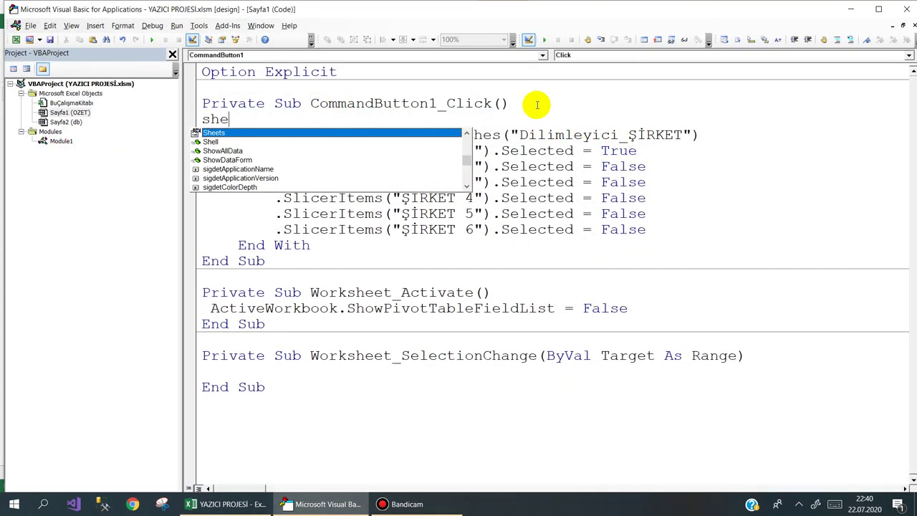
pyautogui.write('Sheets("O')
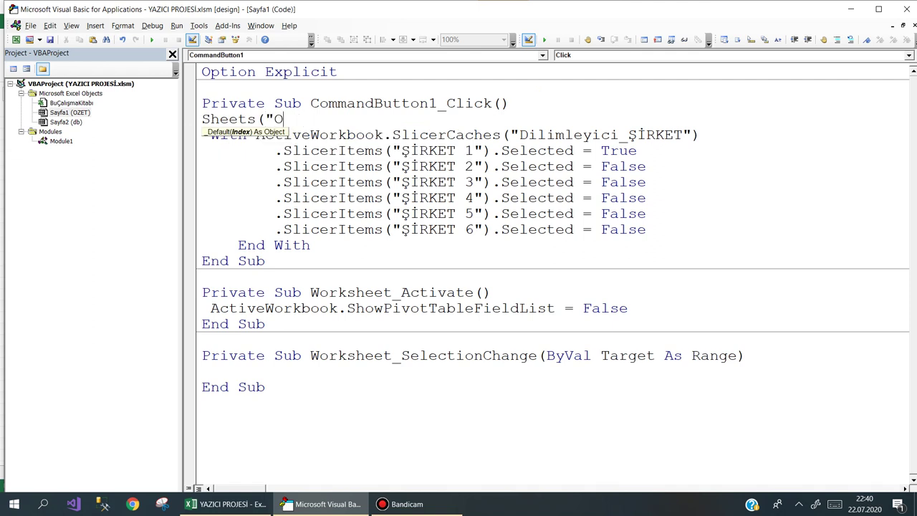
pyautogui.write(')')
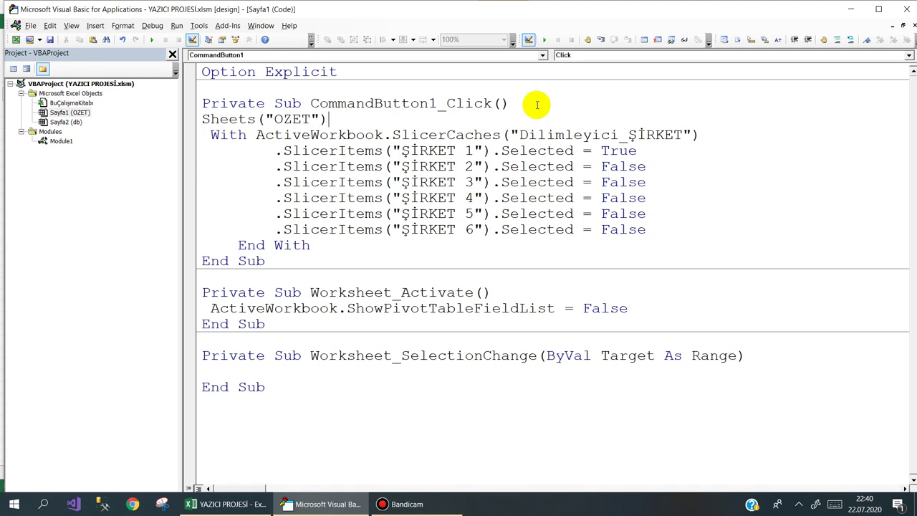
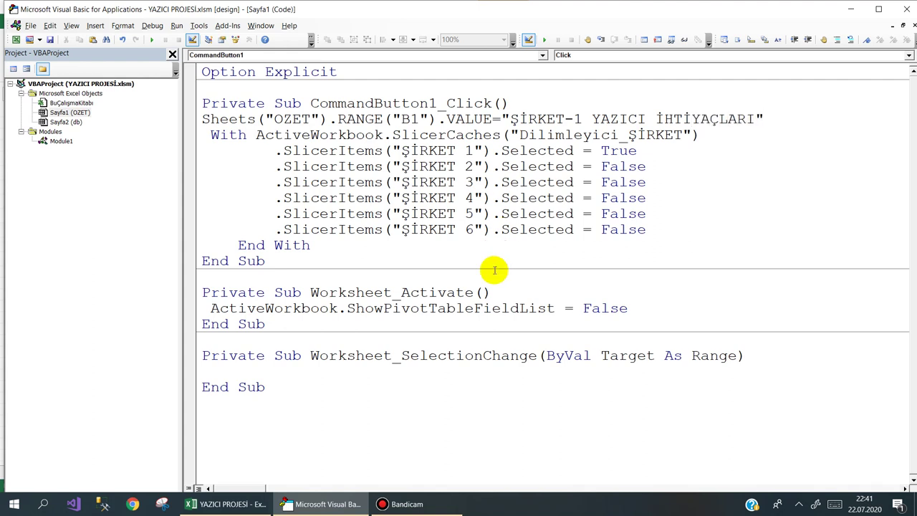
# Copy CommandButton1's B1 title and slicer selection code block.
pyautogui.click(731, 183)
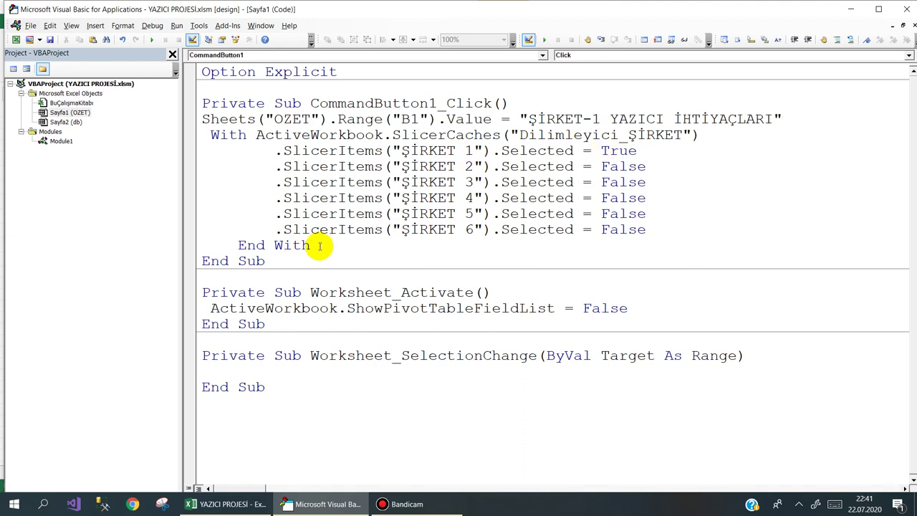
pyautogui.moveTo(320, 246); pyautogui.dragTo(175, 121)
pyautogui.rightClick(277, 138)
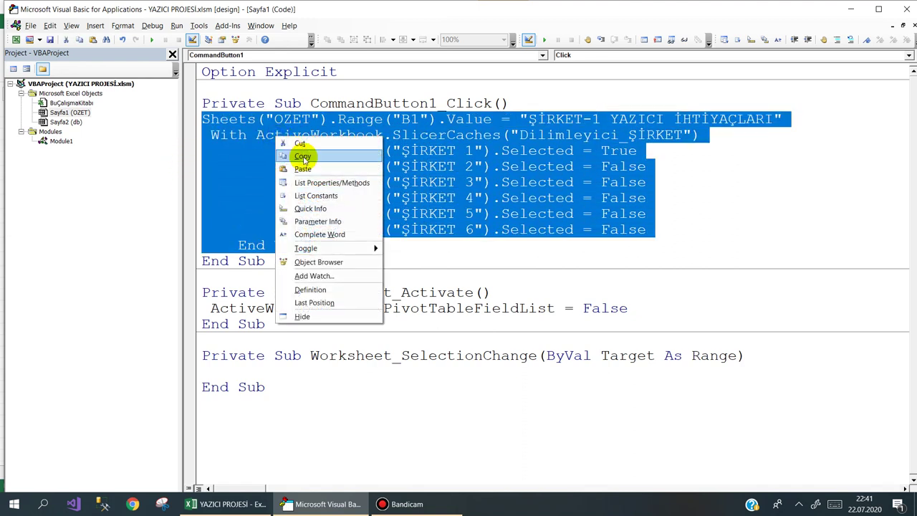
pyautogui.click(302, 157)
# Paste the code into Şirket-2's Click handler, titling B1 ŞİRKET-2 and setting ŞİRKET 2 to True.
pyautogui.click(303, 510)
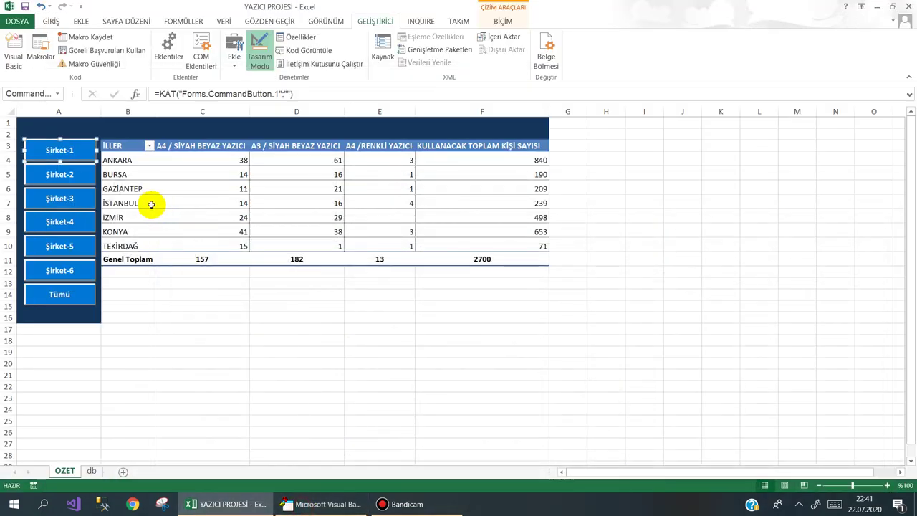
pyautogui.doubleClick(59, 175)
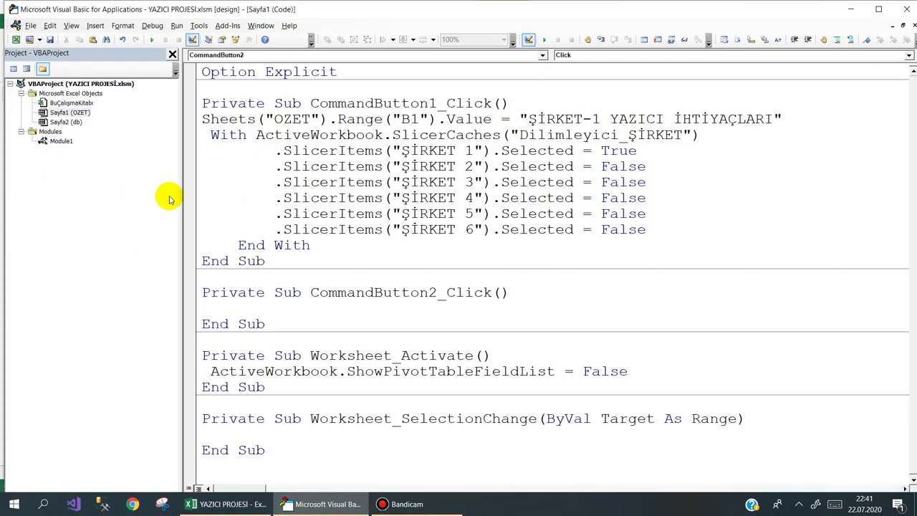
pyautogui.hotkey('ctrl', 'v')
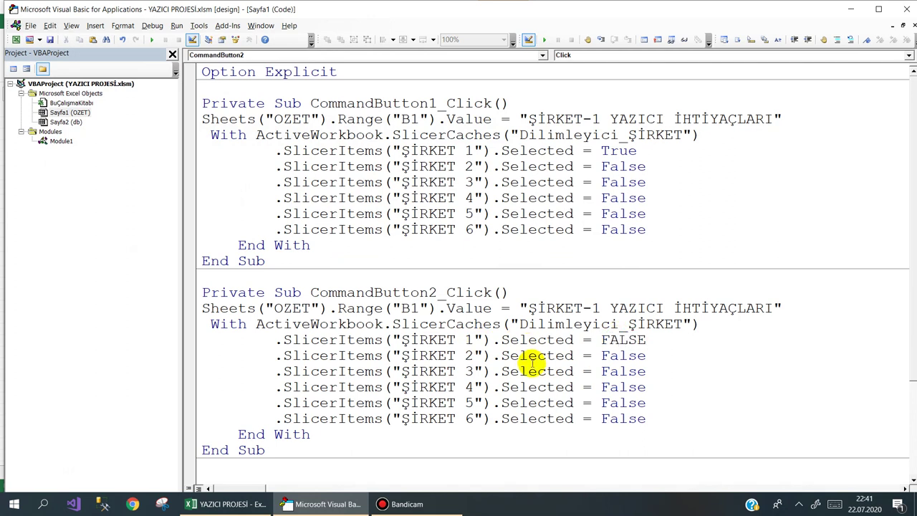
pyautogui.doubleClick(618, 355)
pyautogui.write('TRUE')
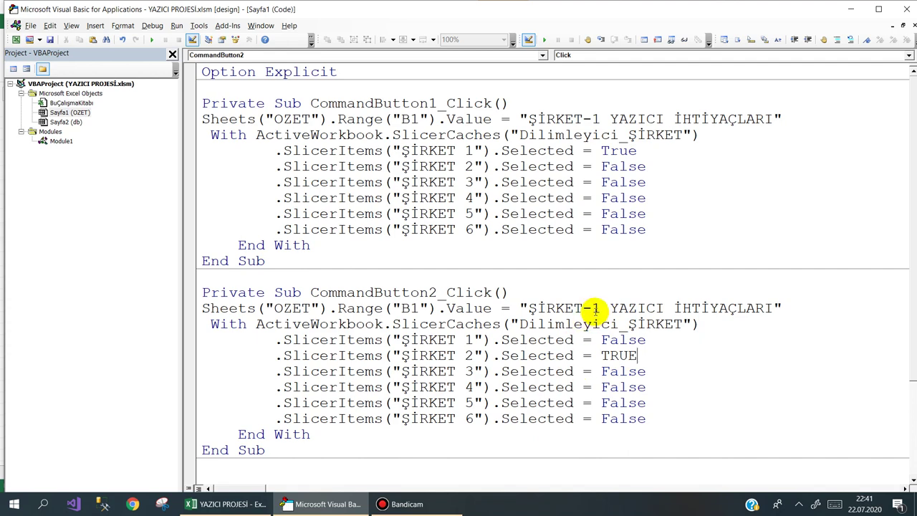
pyautogui.doubleClick(595, 309)
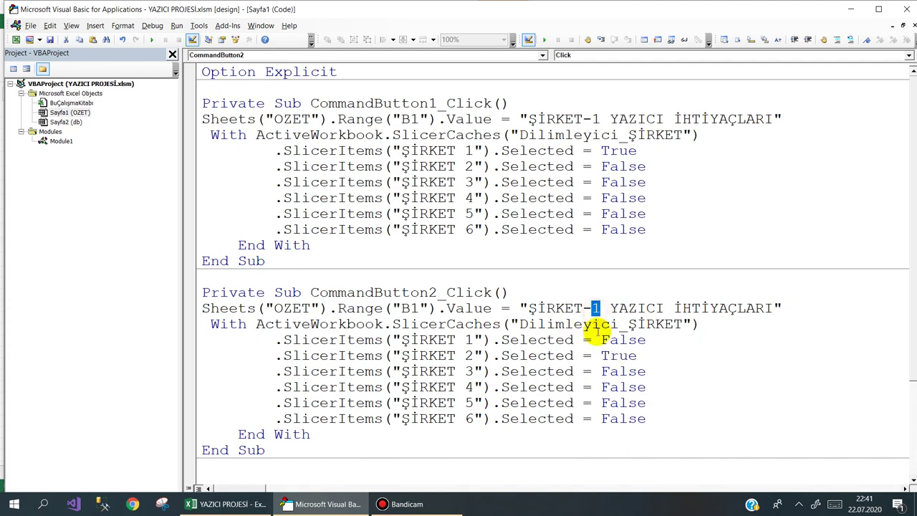
pyautogui.write('2')
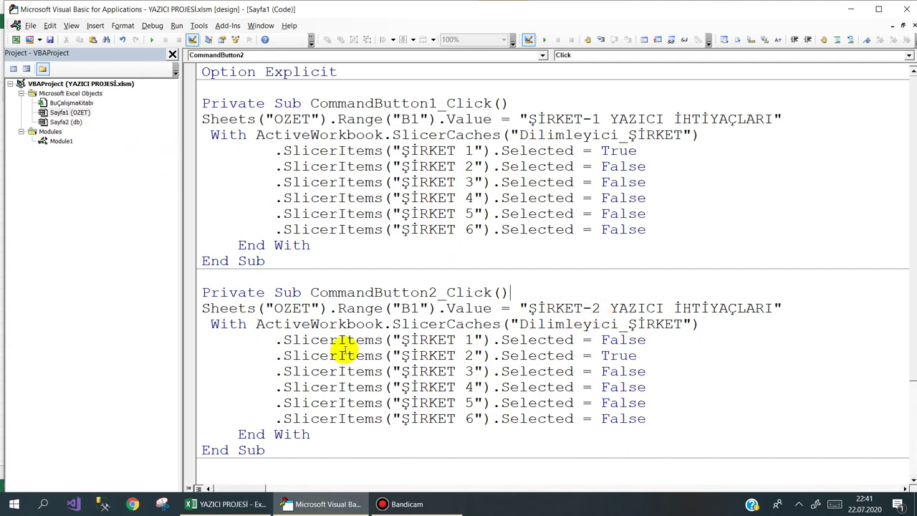
# Paste the code into Şirket-3's handler, titling B1 ŞİRKET-3 and setting ŞİRKET 3 to True.
pyautogui.click(201, 507)
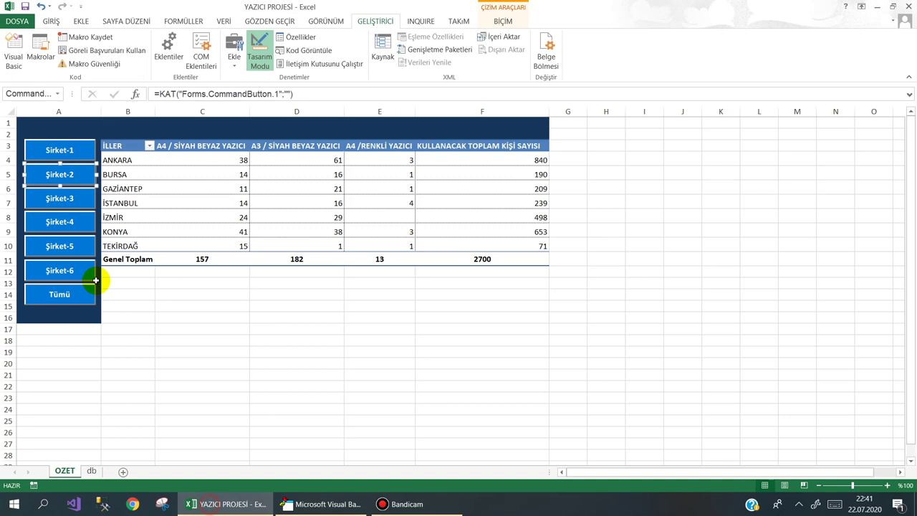
pyautogui.doubleClick(55, 202)
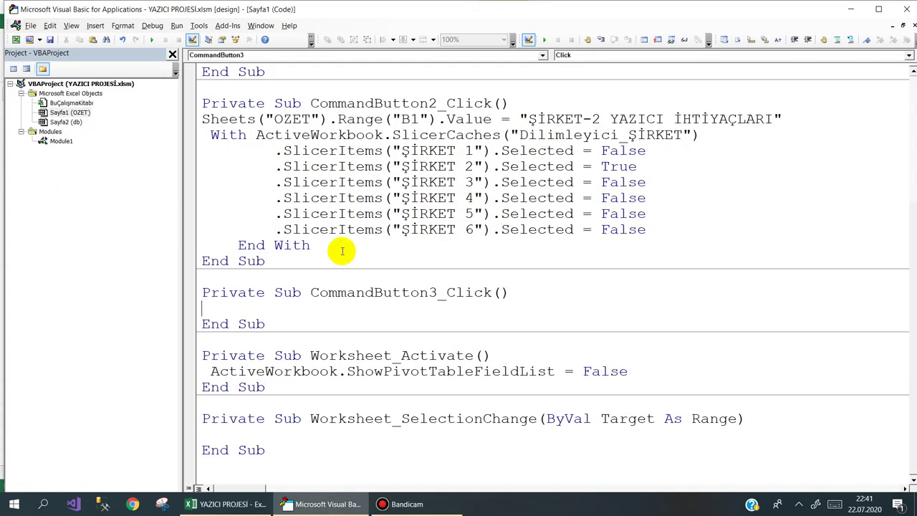
pyautogui.hotkey('ctrl', 'v')
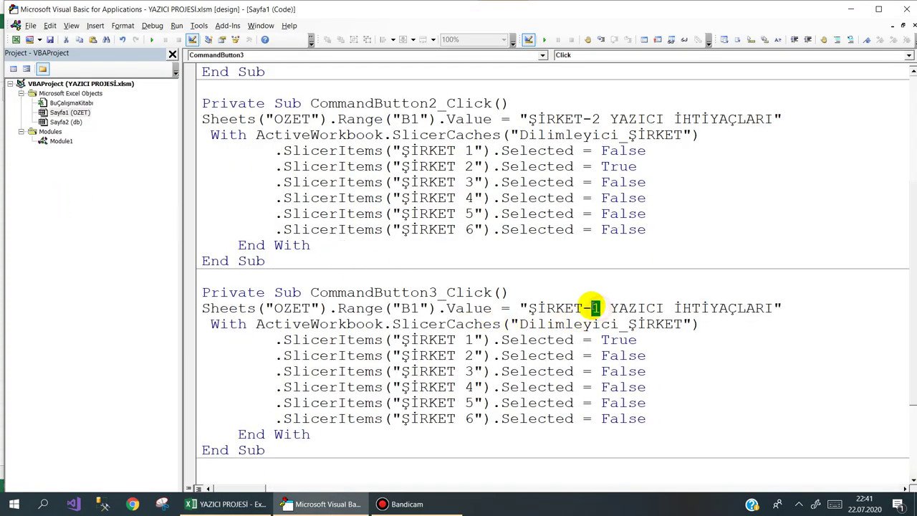
pyautogui.write('3')
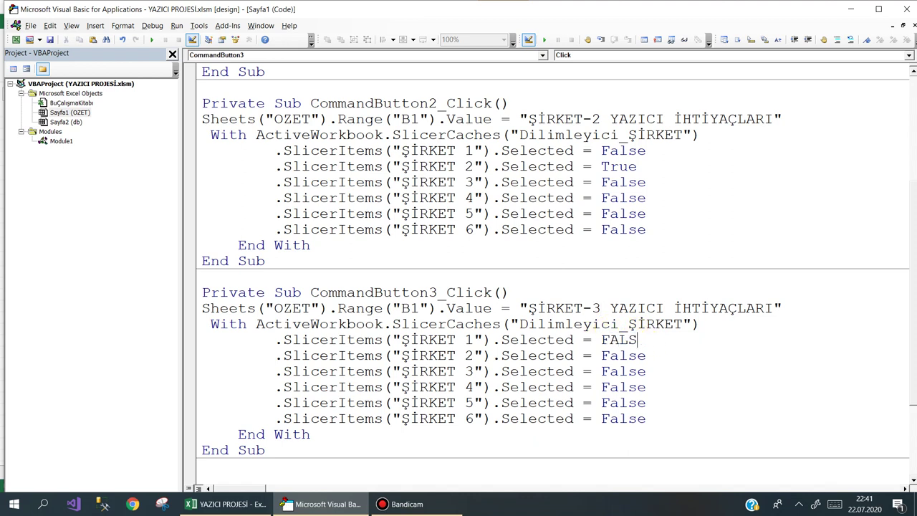
pyautogui.doubleClick(616, 372)
pyautogui.write('Tru')
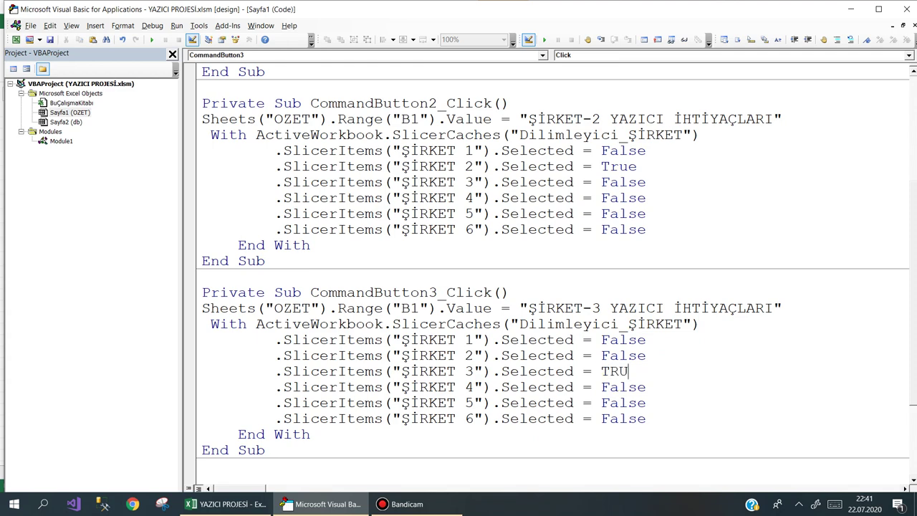
# Paste the code into Şirket-4's handler, titling B1 ŞİRKET-4 and setting ŞİRKET 4 to True.
pyautogui.click(233, 503)
pyautogui.doubleClick(40, 222)
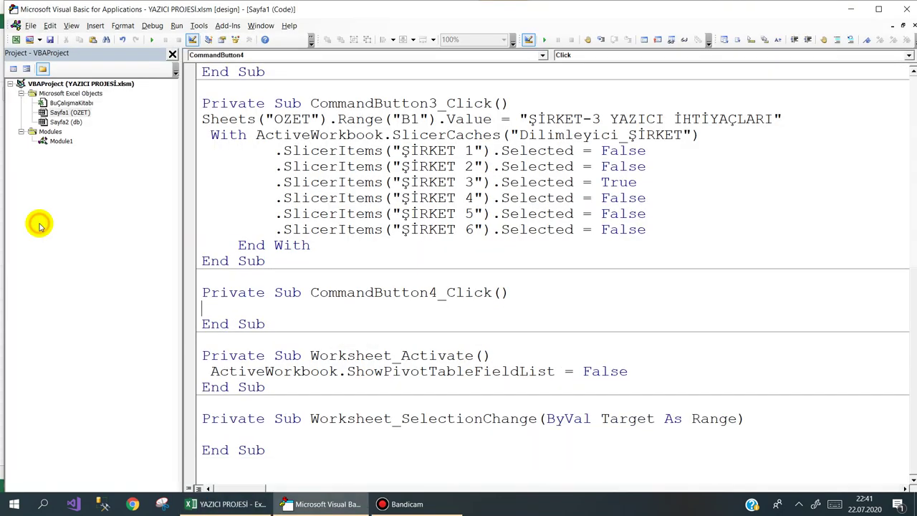
pyautogui.hotkey('ctrl', 'v')
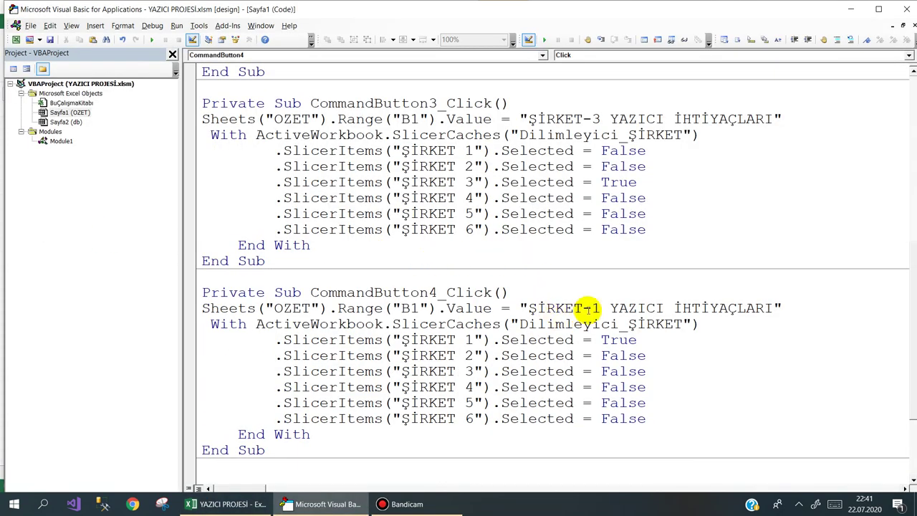
pyautogui.write('4')
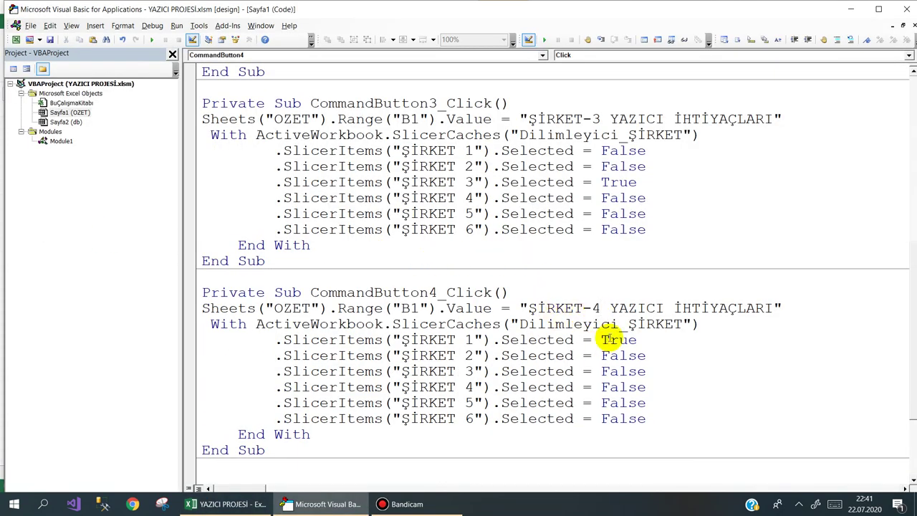
pyautogui.write('FALSE')
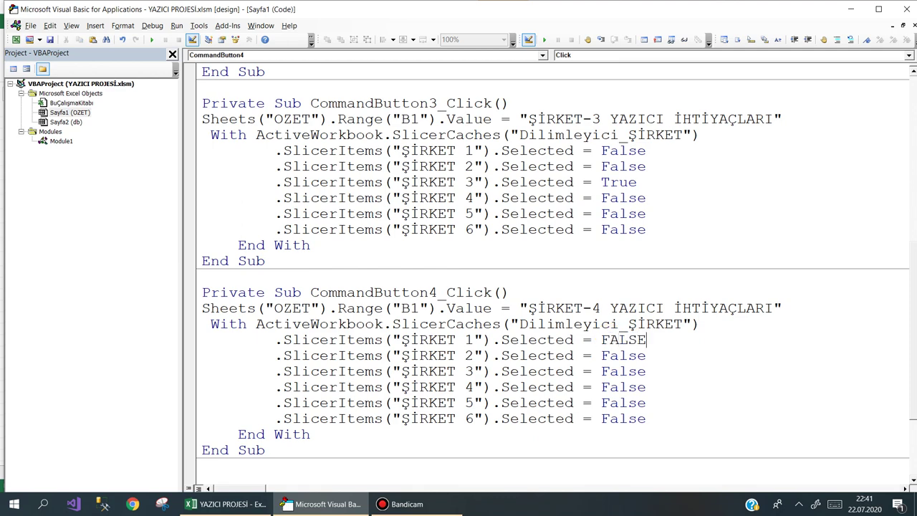
pyautogui.doubleClick(610, 387)
pyautogui.write('TRUE')
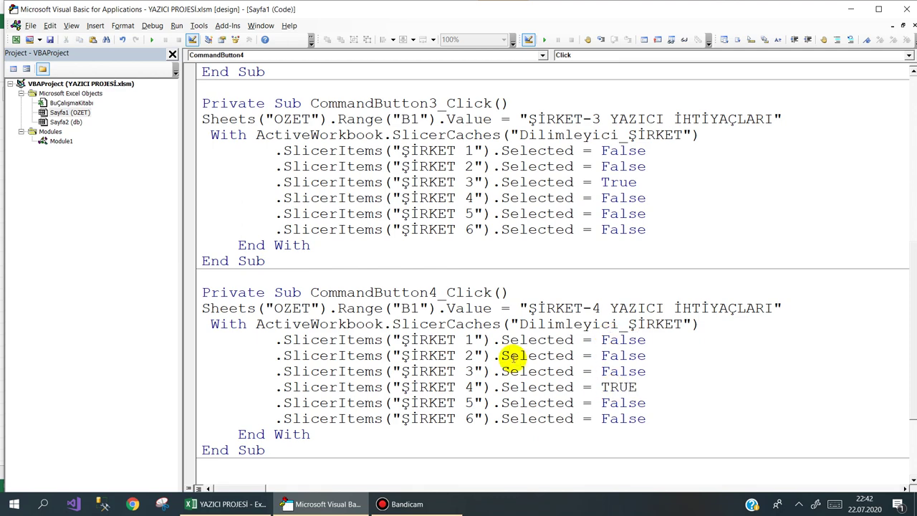
pyautogui.click(510, 357)
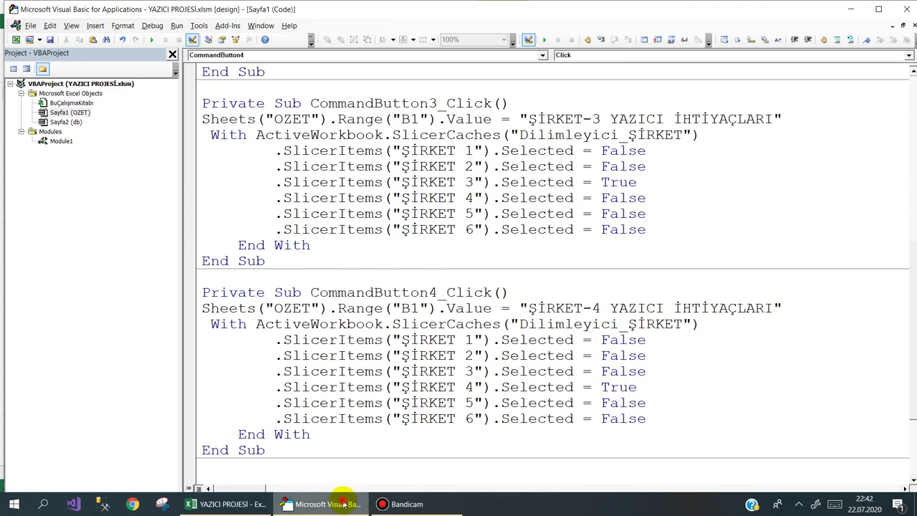
pyautogui.click(347, 503)
# Paste the code into Şirket-5's handler, titling B1 ŞİRKET-5 and setting ŞİRKET 5 to True.
pyautogui.doubleClick(72, 246)
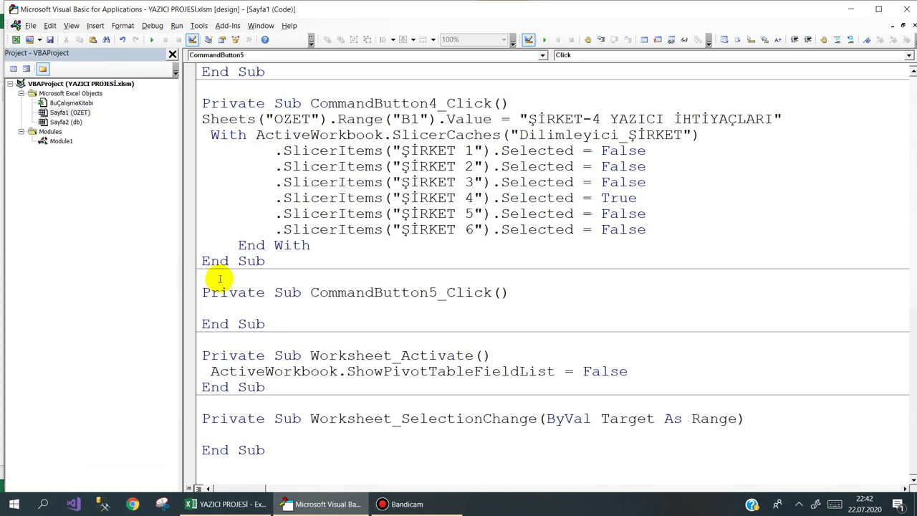
pyautogui.hotkey('ctrl', 'v')
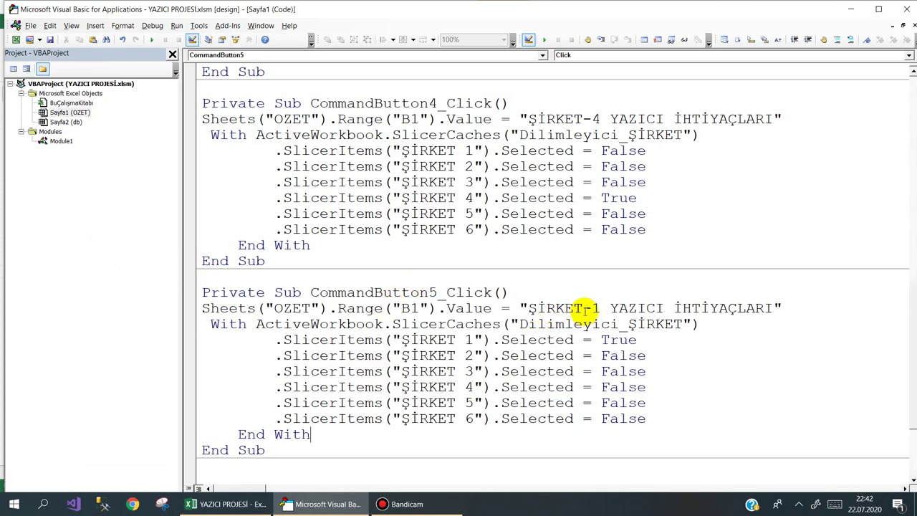
pyautogui.write('5')
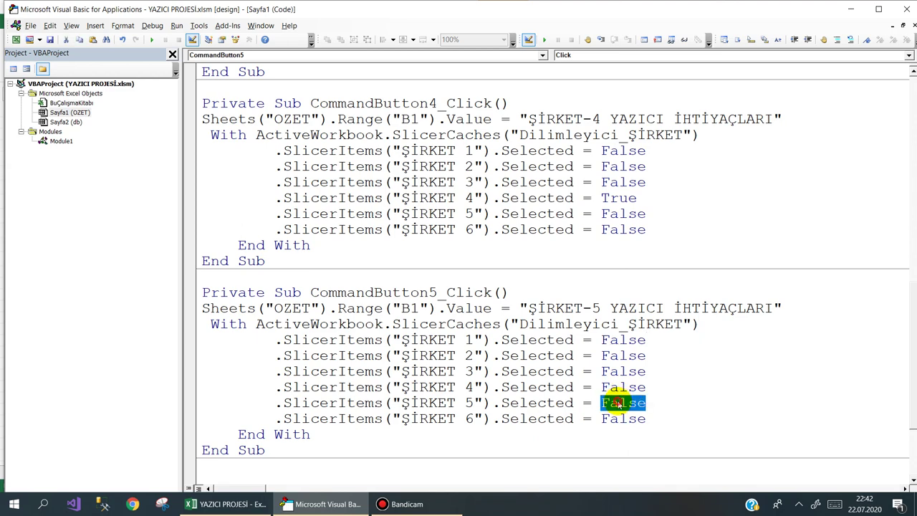
pyautogui.write('TRUE')
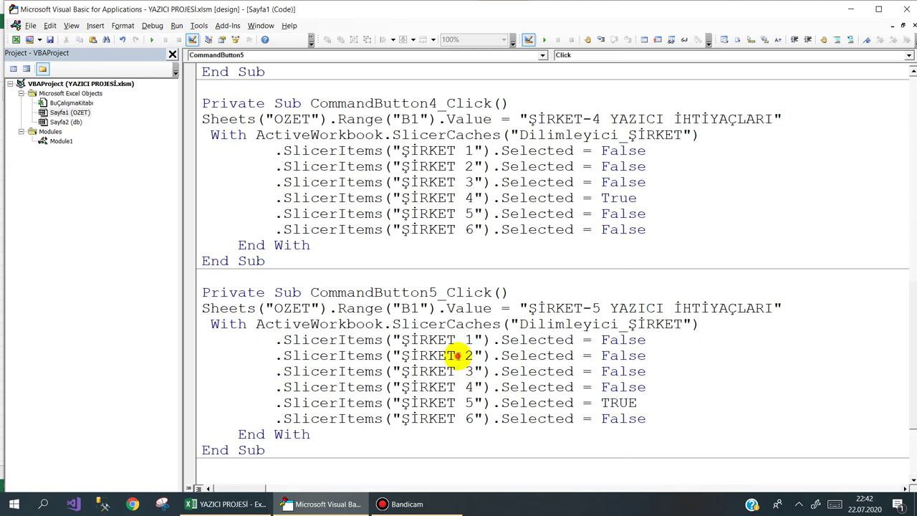
# Paste the code into Şirket-6's handler, titling B1 ŞİRKET-6 and setting ŞİRKET 6 to True.
pyautogui.click(328, 498)
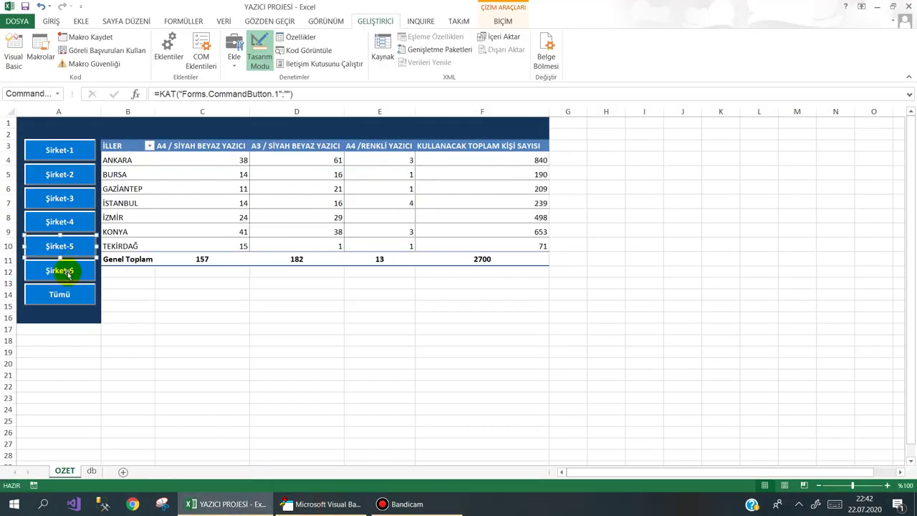
pyautogui.doubleClick(68, 275)
pyautogui.hotkey('ctrl', 'v')
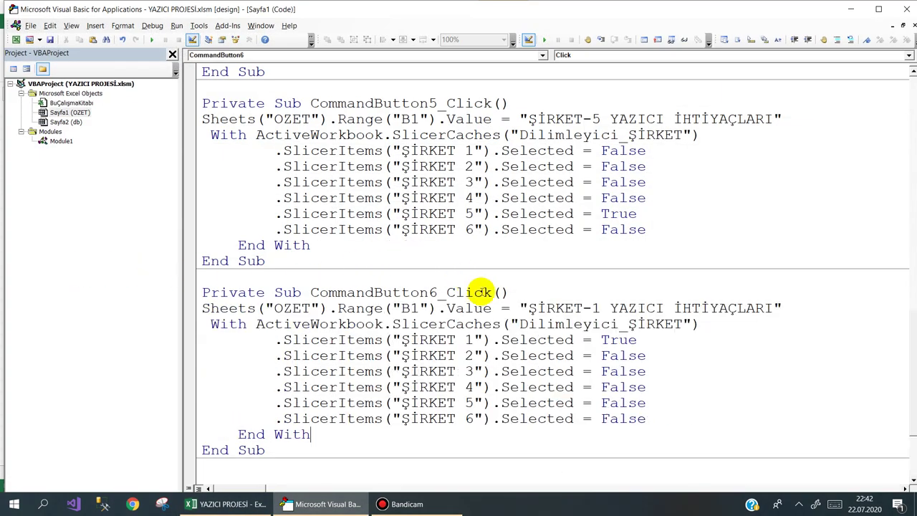
pyautogui.doubleClick(594, 308)
pyautogui.write('6')
pyautogui.press('Tab')
pyautogui.write('TRUE')
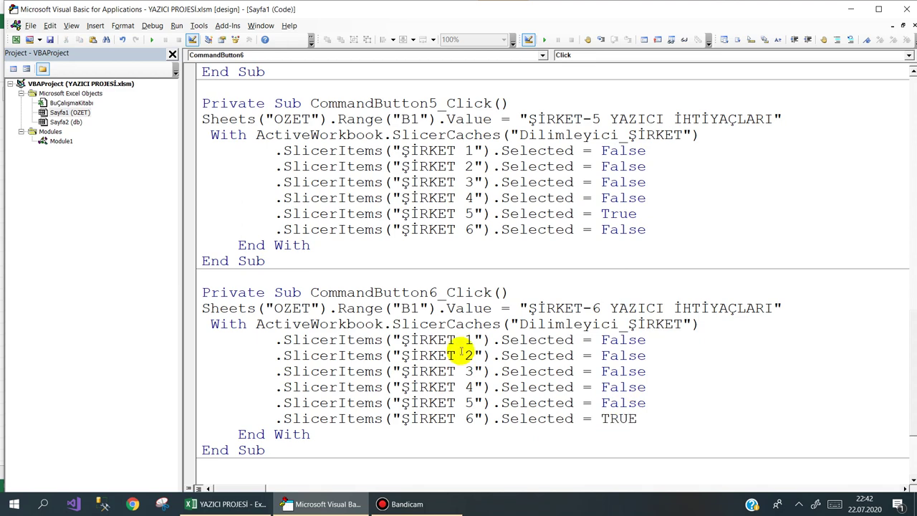
pyautogui.click(463, 351)
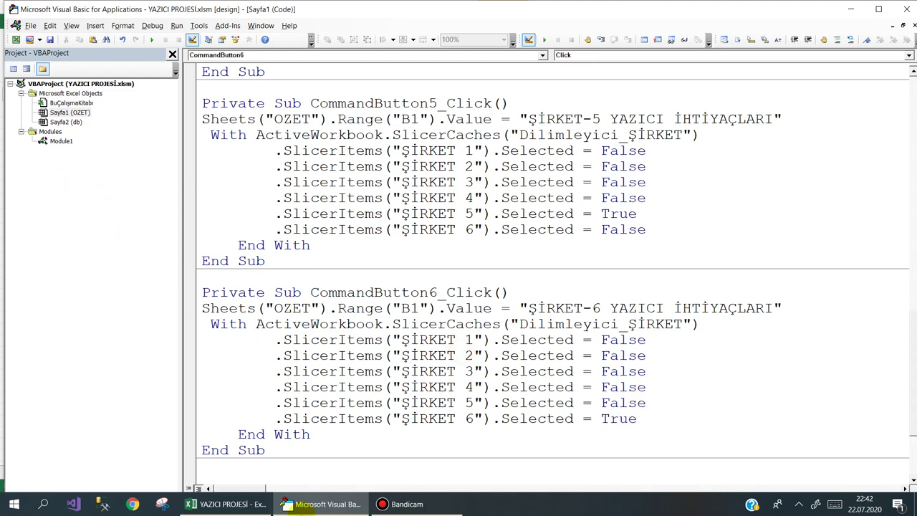
# Paste the code into the Tümü button's handler and set ŞİRKET 2 through ŞİRKET 6 to True.
pyautogui.click(335, 507)
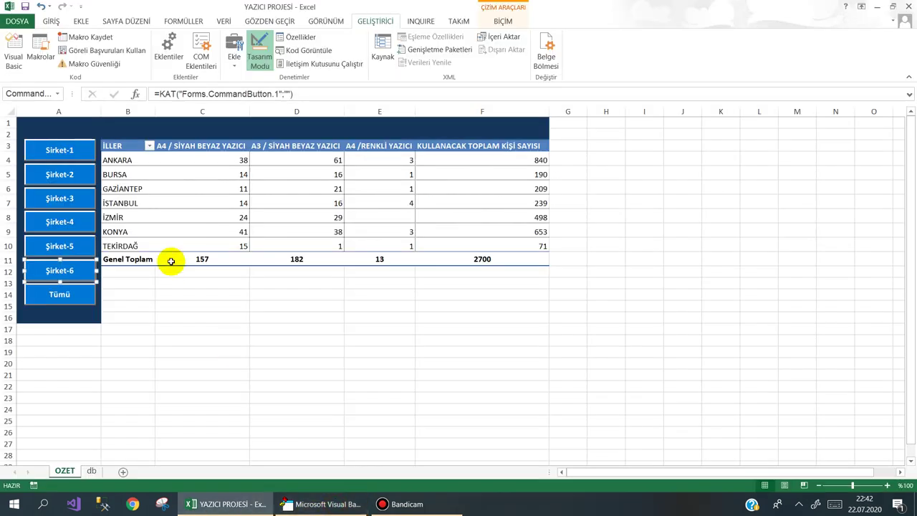
pyautogui.doubleClick(68, 293)
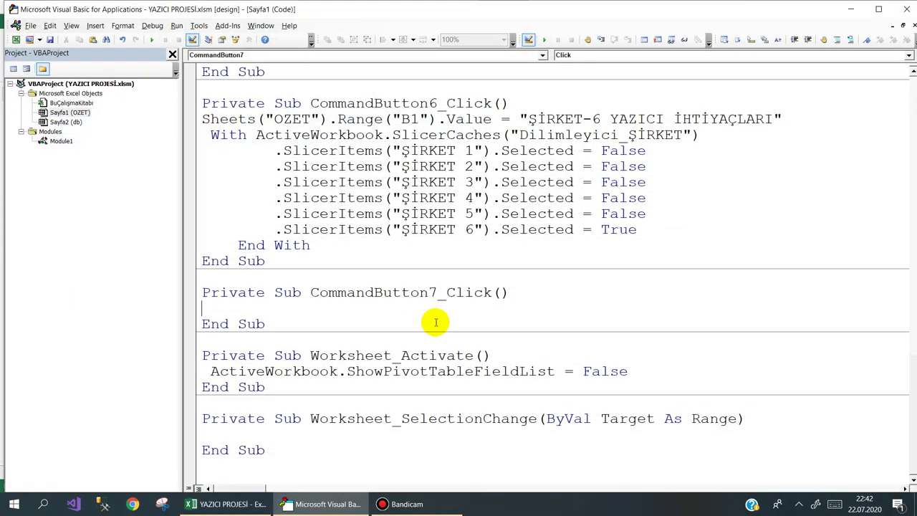
pyautogui.write('Sheets("OZET").Range("B1").Value = "ŞİRKET-1 YAZICI İHTİYAÇLARI"  With ActiveWorkbook.SlicerCaches("Dilimleyici_ŞİRKET")         .SlicerItems("ŞİRKET 1").Selected = True         .SlicerItems("ŞİRKET 2").Selected = False         .SlicerItems("ŞİRKET 3").Selected = False         .SlicerItems("ŞİRKET 4").Selected = False         .SlicerItems("ŞİRKET 5").Selected = False         .SlicerItems("ŞİRKET 6").Selected = False     End With')
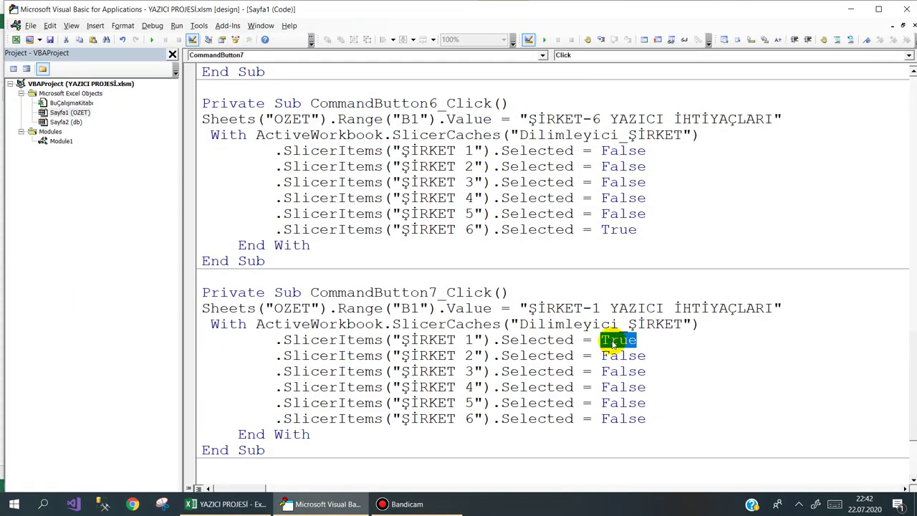
pyautogui.doubleClick(613, 356)
pyautogui.write('True')
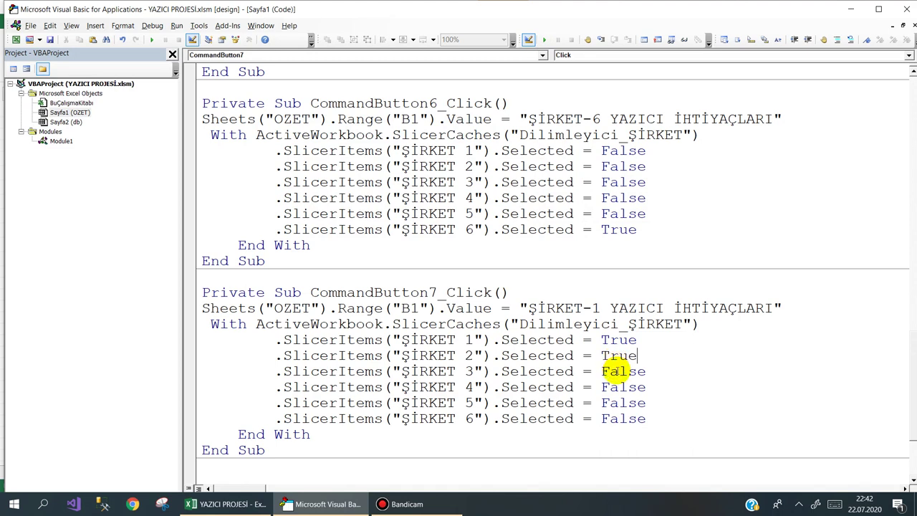
pyautogui.write('True')
pyautogui.write('True')
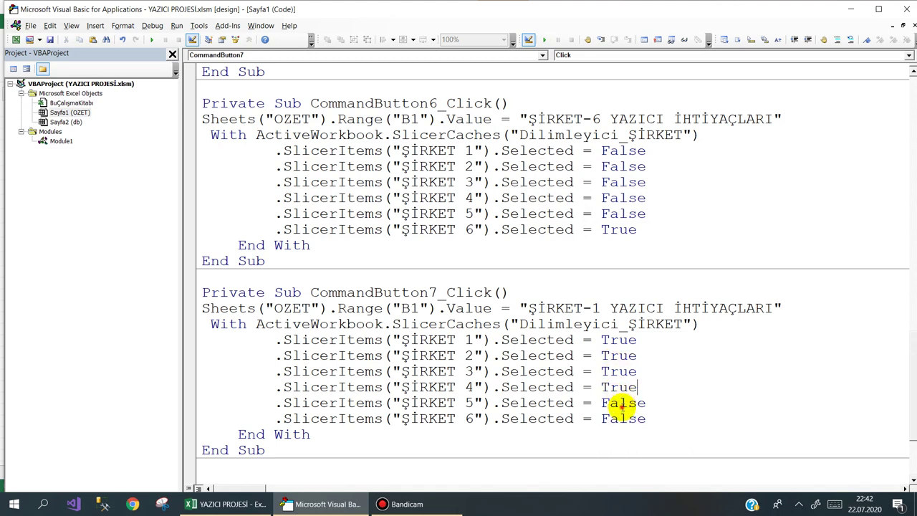
pyautogui.write('True')
pyautogui.doubleClick(623, 419)
pyautogui.write('True')
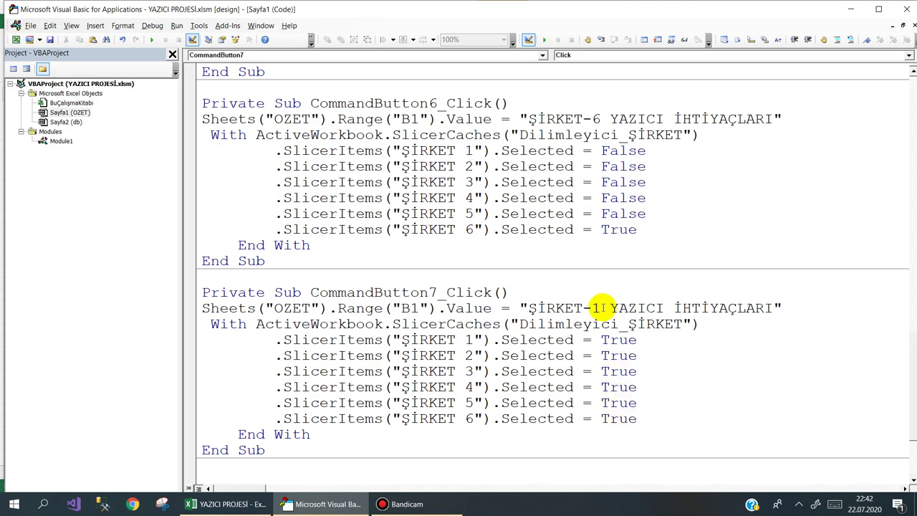
# Change the Tümü handler's B1 title to 'TÜM ŞİRKETLERİN YAZICI İHTİYAÇLARI'.
pyautogui.doubleClick(593, 308)
pyautogui.moveTo(587, 308); pyautogui.dragTo(539, 307)
pyautogui.click(528, 308)
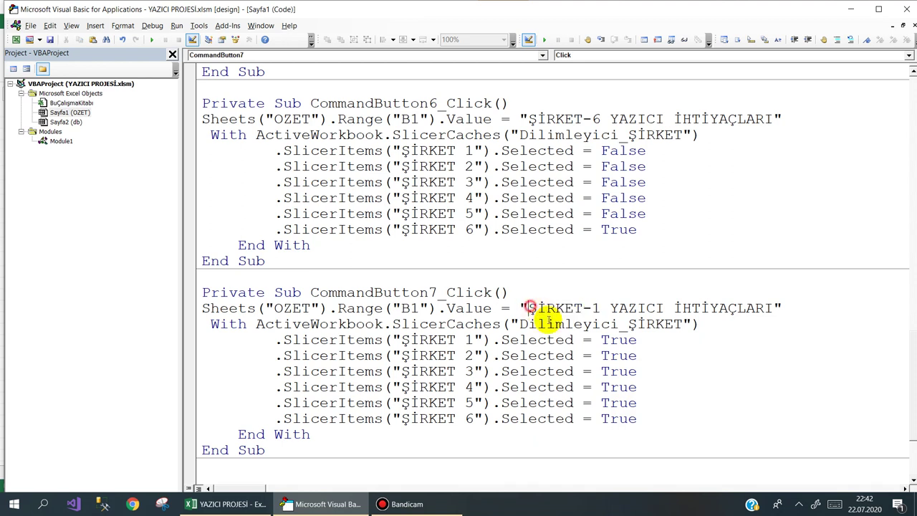
pyautogui.write('TÜM ')
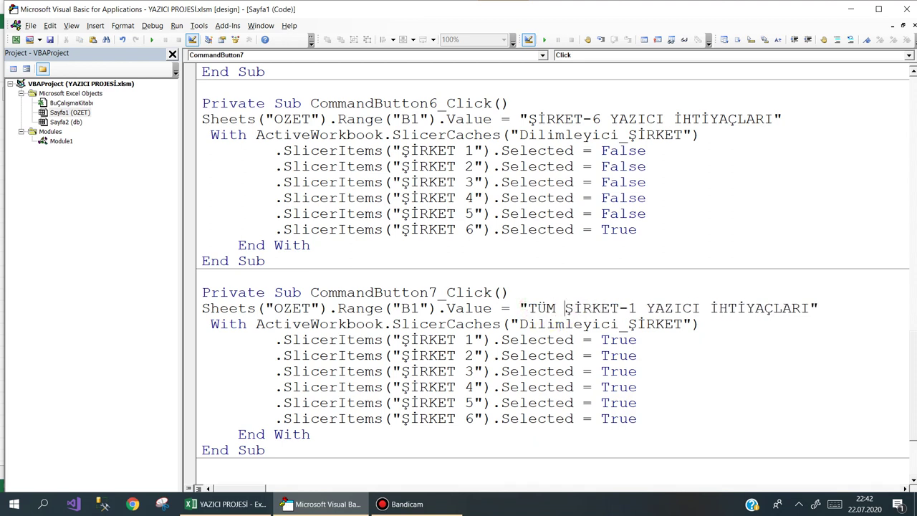
pyautogui.write('ŞİRKE')
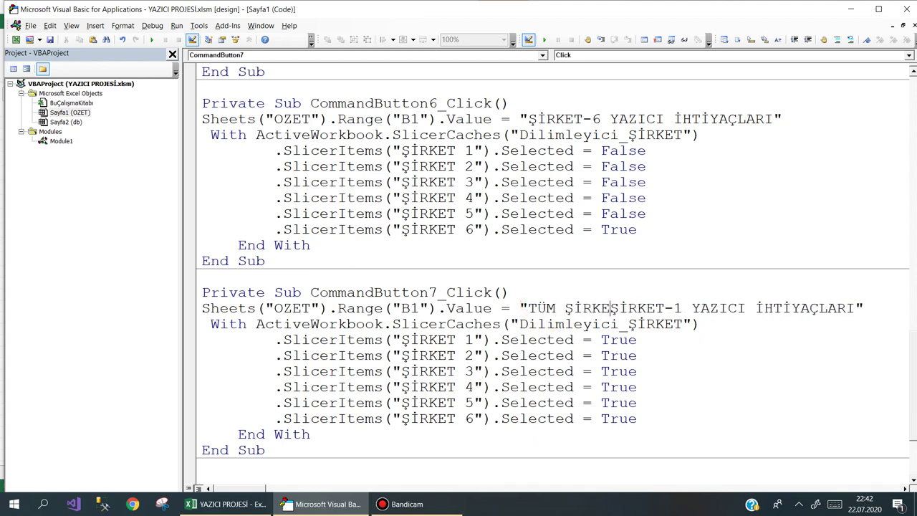
pyautogui.write('TLERİN')
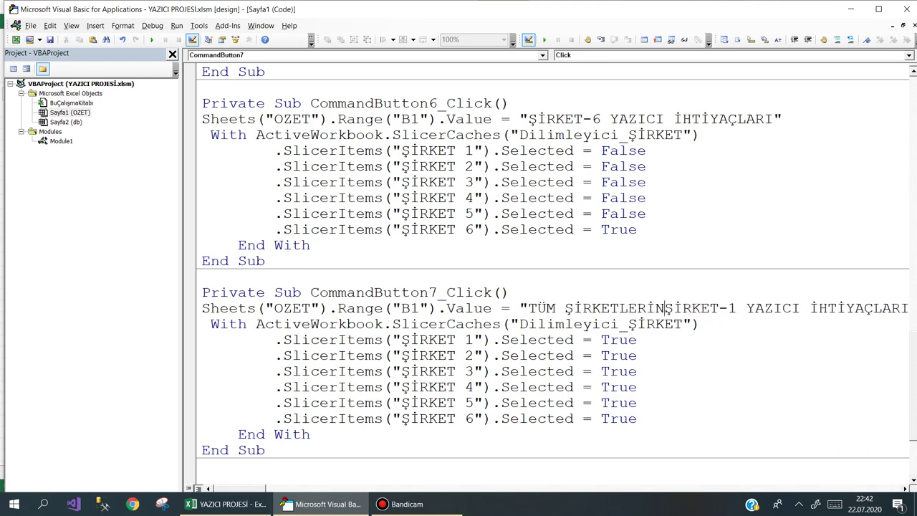
pyautogui.press('Delete')
pyautogui.press('Delete')
pyautogui.press('Delete')
pyautogui.press('Delete')
pyautogui.press('Delete')
pyautogui.press('Delete')
pyautogui.press('Delete')
pyautogui.press('Delete')
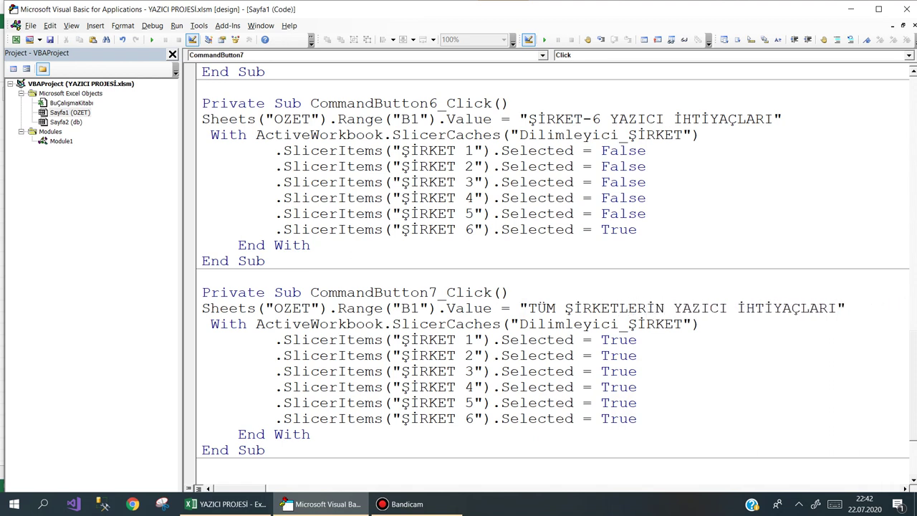
pyautogui.press('Delete')
# Exit Design Mode, test the Şirket-1 button, and debug the macro error.
pyautogui.click(398, 504)
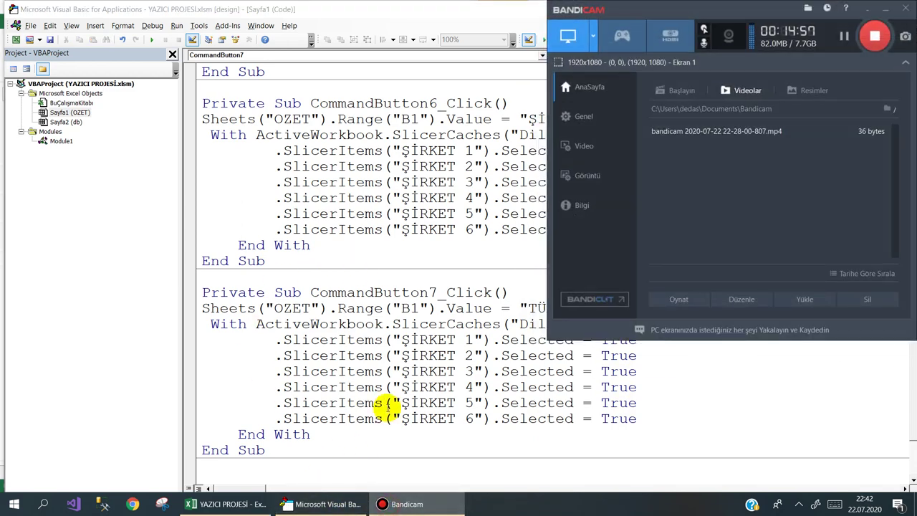
pyautogui.click(395, 503)
pyautogui.click(322, 504)
pyautogui.click(237, 328)
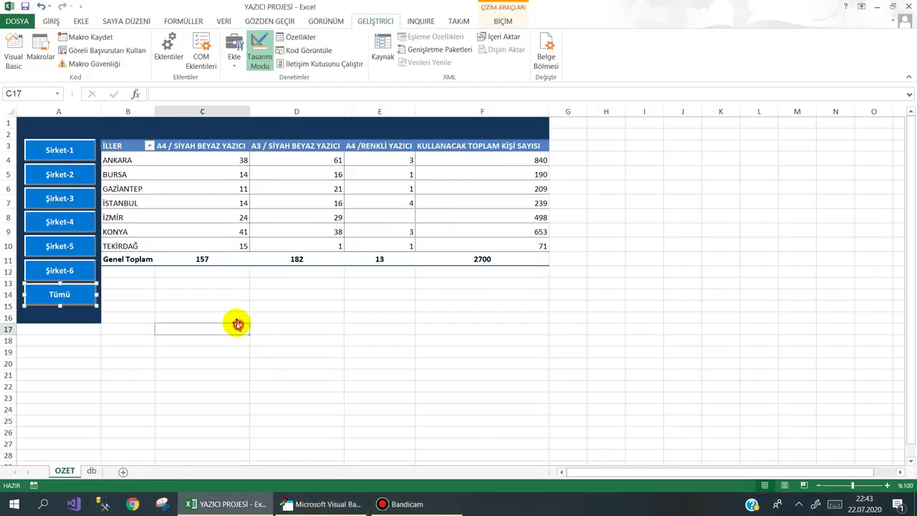
pyautogui.click(259, 53)
pyautogui.click(59, 150)
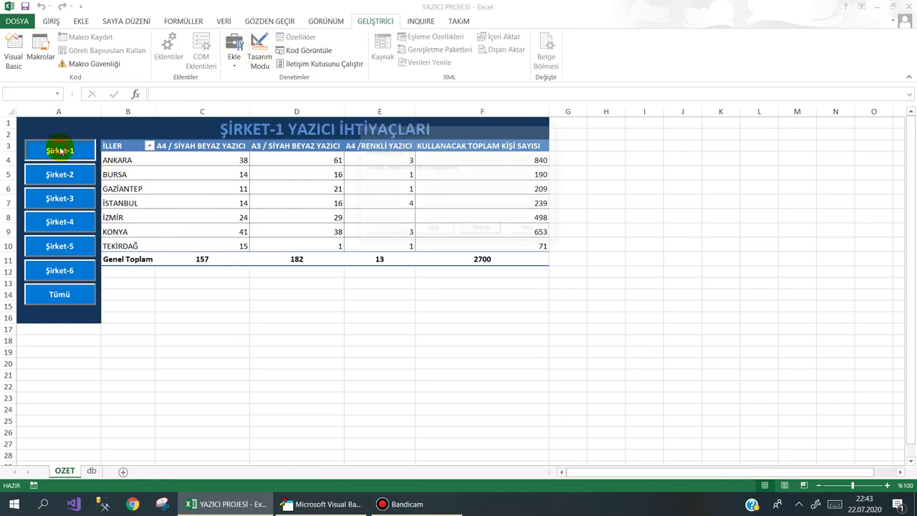
pyautogui.click(482, 230)
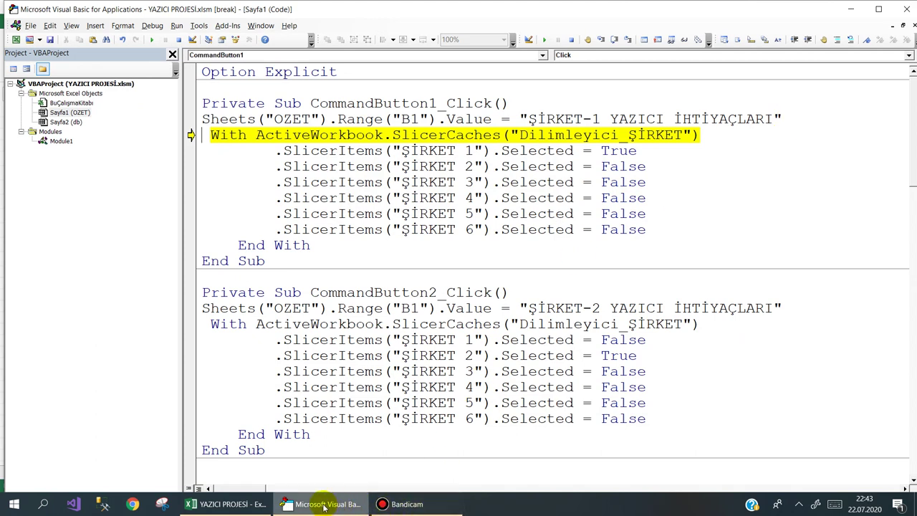
# Insert a ŞİRKET slicer for the OZET pivot table.
pyautogui.moveTo(324, 507)
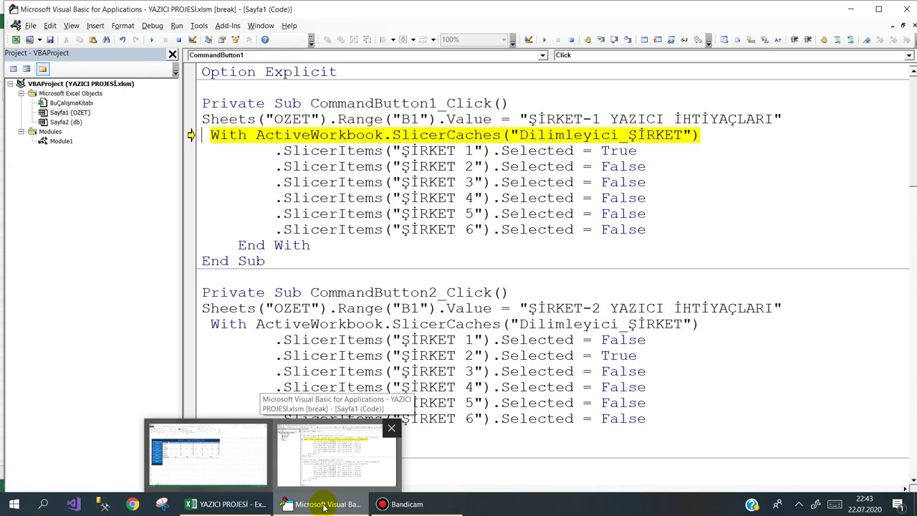
pyautogui.click(324, 507)
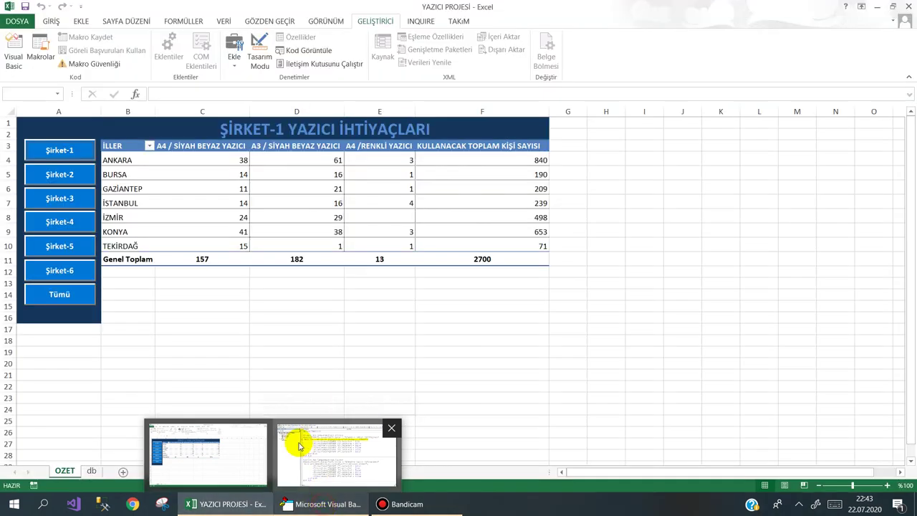
pyautogui.click(239, 293)
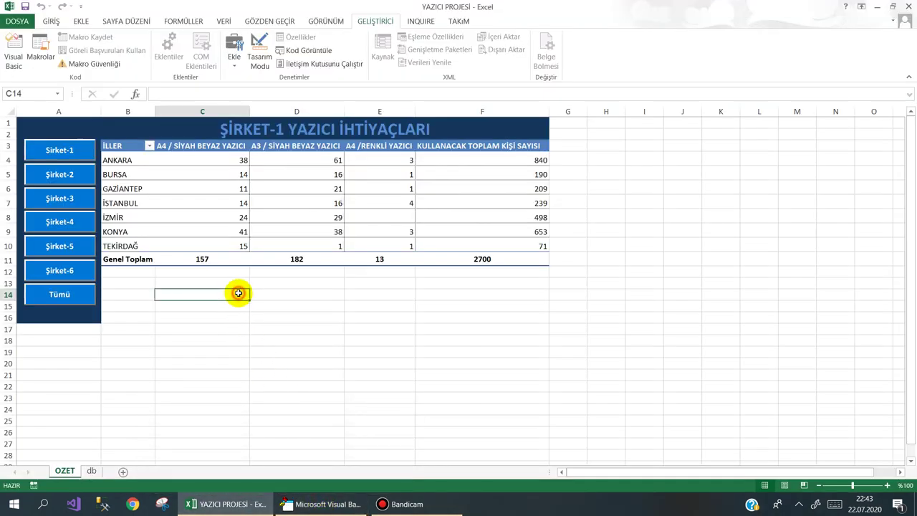
pyautogui.click(213, 190)
pyautogui.click(81, 21)
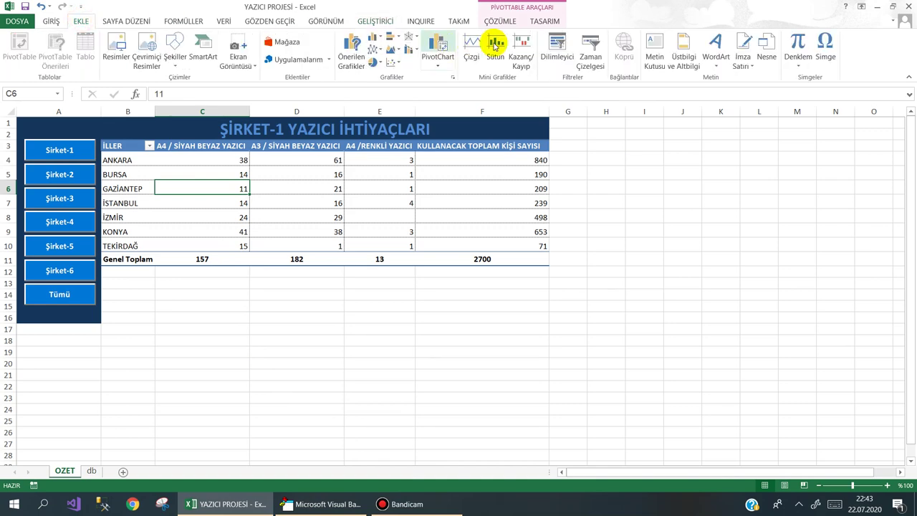
pyautogui.click(557, 56)
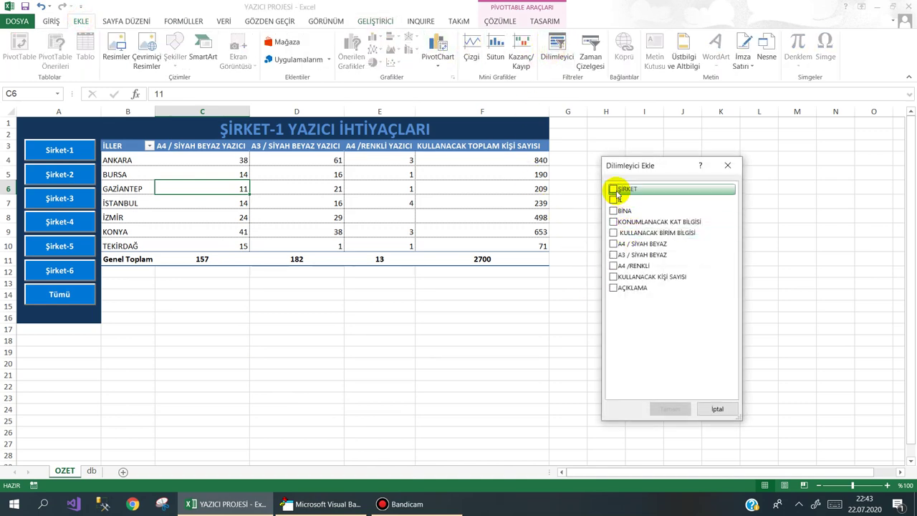
pyautogui.click(613, 189)
pyautogui.click(662, 410)
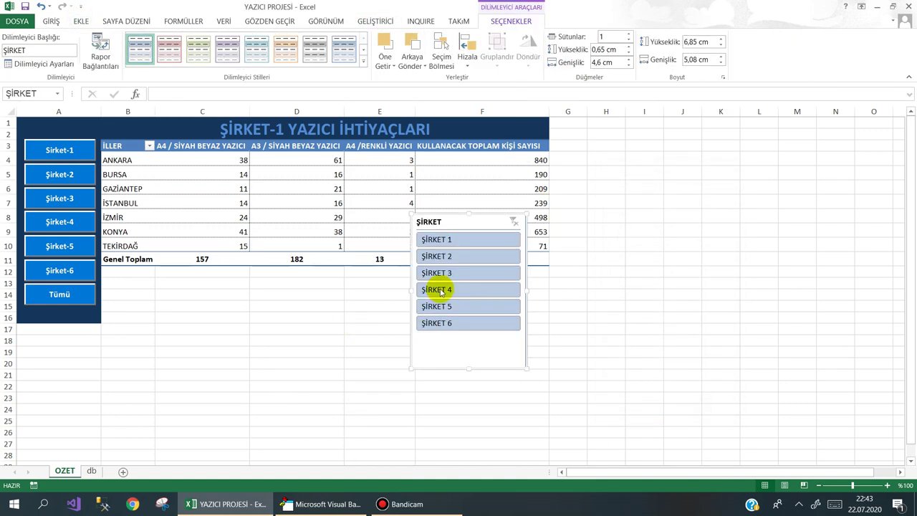
# Move the slicer under the pivot, filter ŞİRKET 1, 2, then 1 again, and return to the paused macro.
pyautogui.moveTo(455, 218)
pyautogui.mouseDown()
pyautogui.moveTo(287, 280)
pyautogui.moveTo(194, 296)
pyautogui.mouseUp()
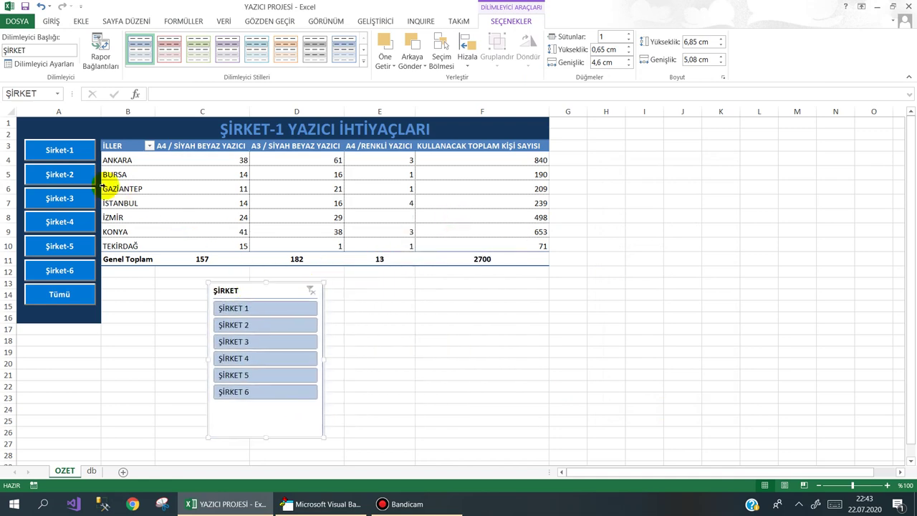
pyautogui.click(52, 152)
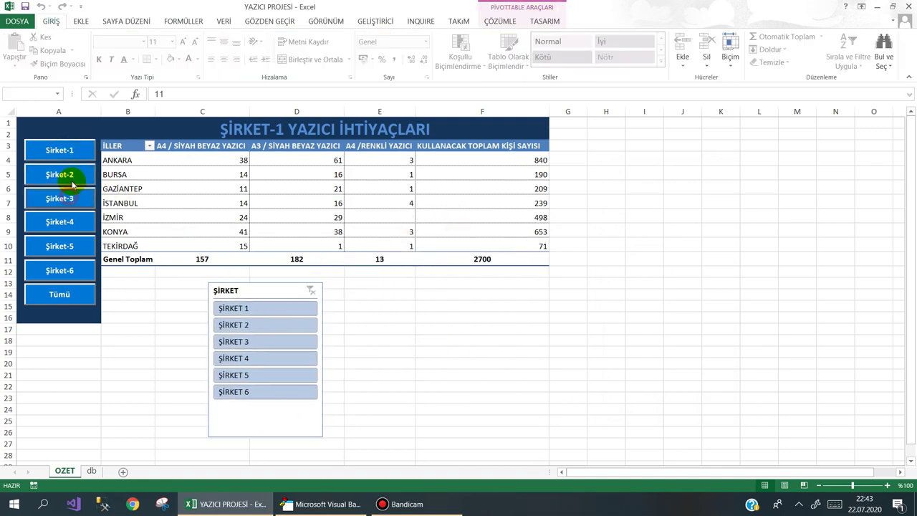
pyautogui.click(277, 308)
pyautogui.click(269, 326)
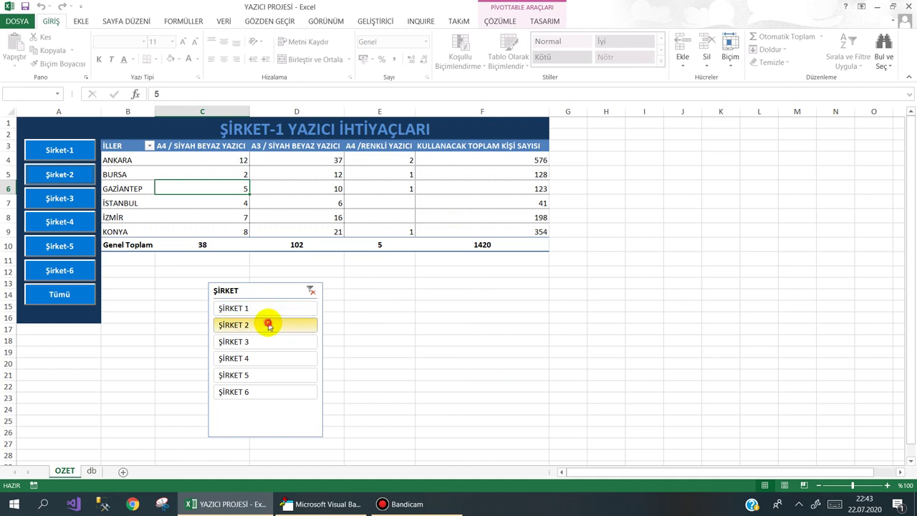
pyautogui.click(255, 310)
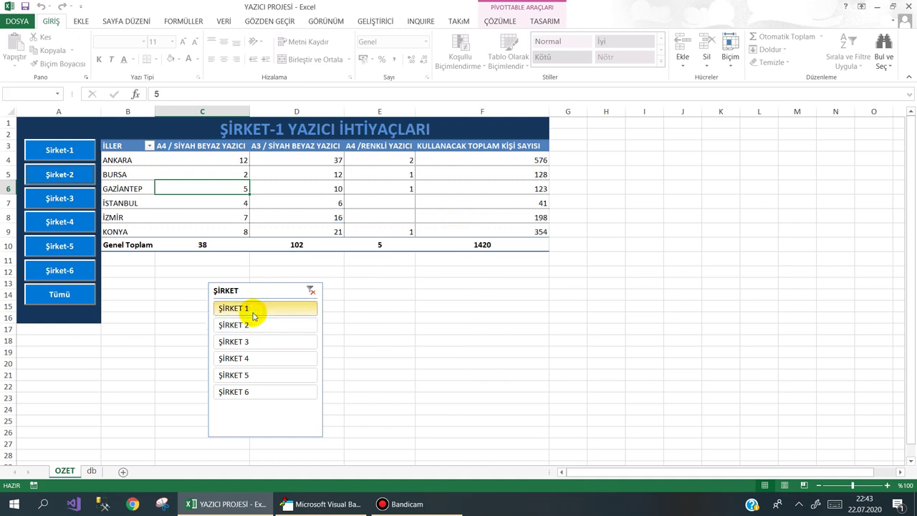
pyautogui.click(322, 504)
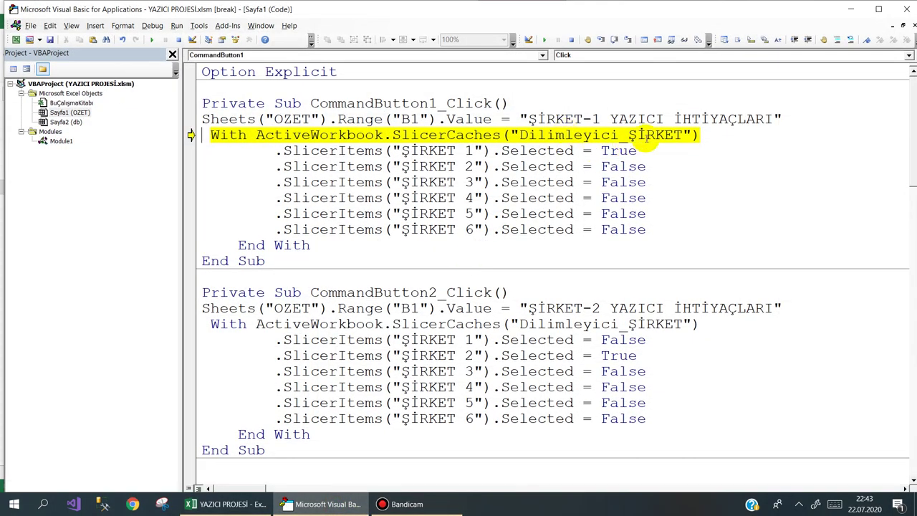
# Clear the ŞİRKET slicer filter so the pivot shows all six companies totalling 2700.
pyautogui.click(323, 502)
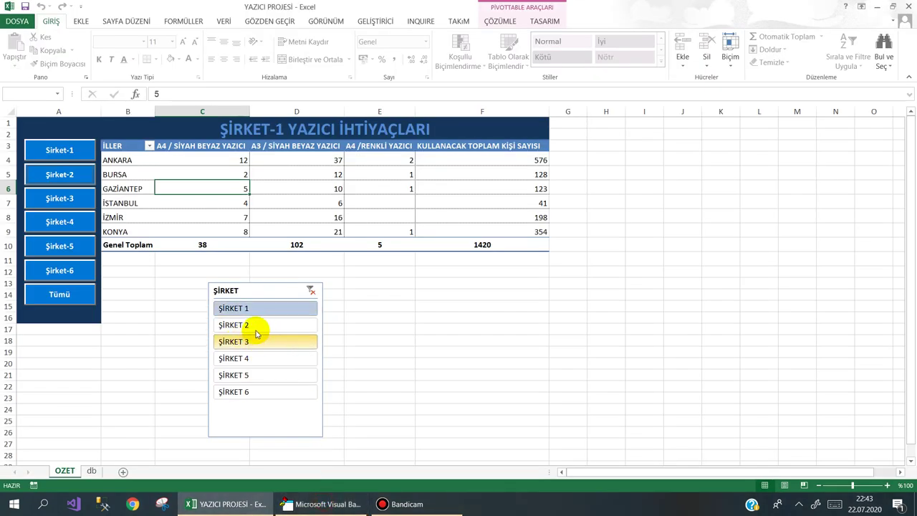
pyautogui.click(364, 294)
pyautogui.click(375, 21)
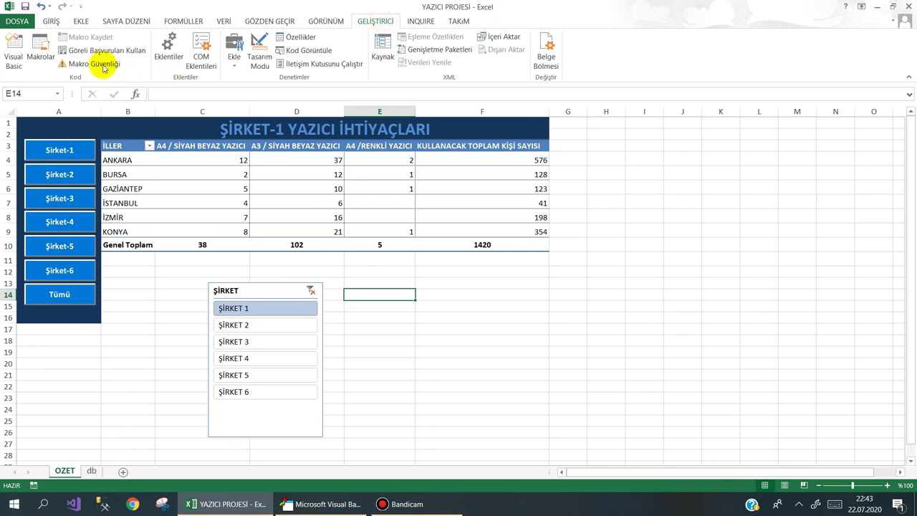
pyautogui.click(121, 342)
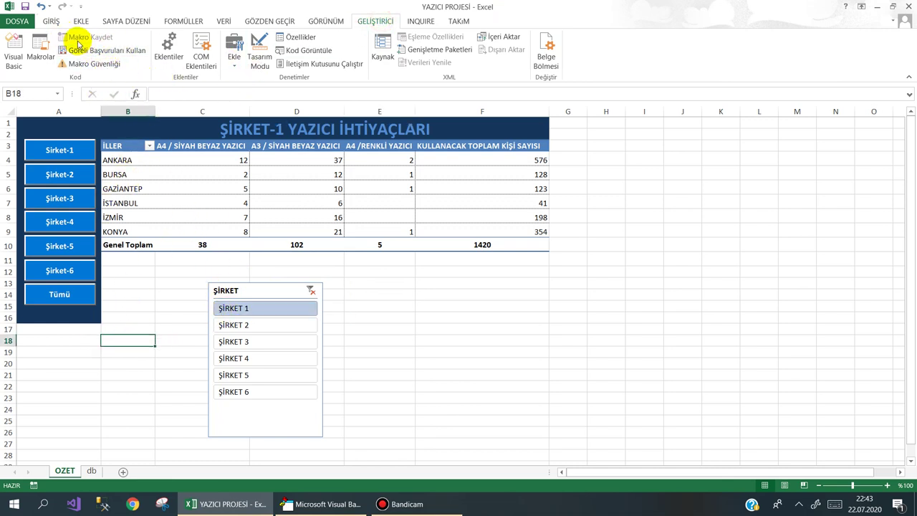
pyautogui.click(310, 291)
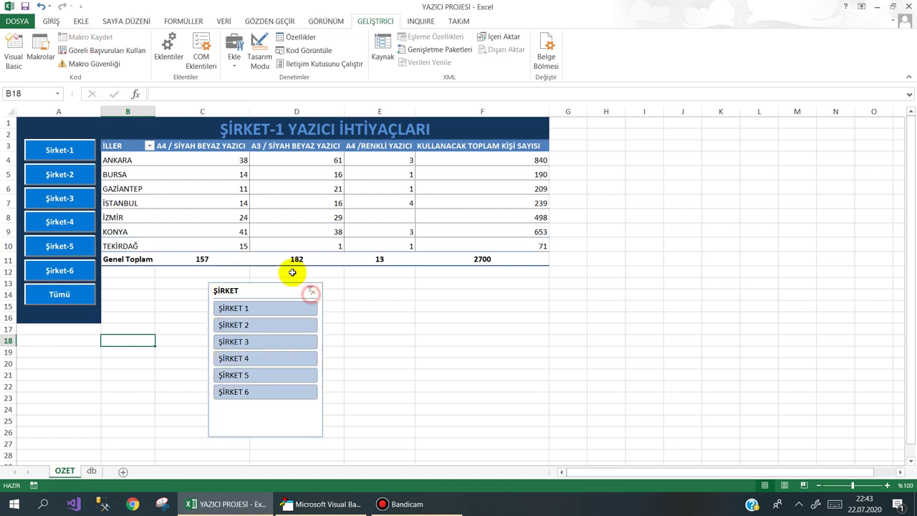
pyautogui.click(156, 293)
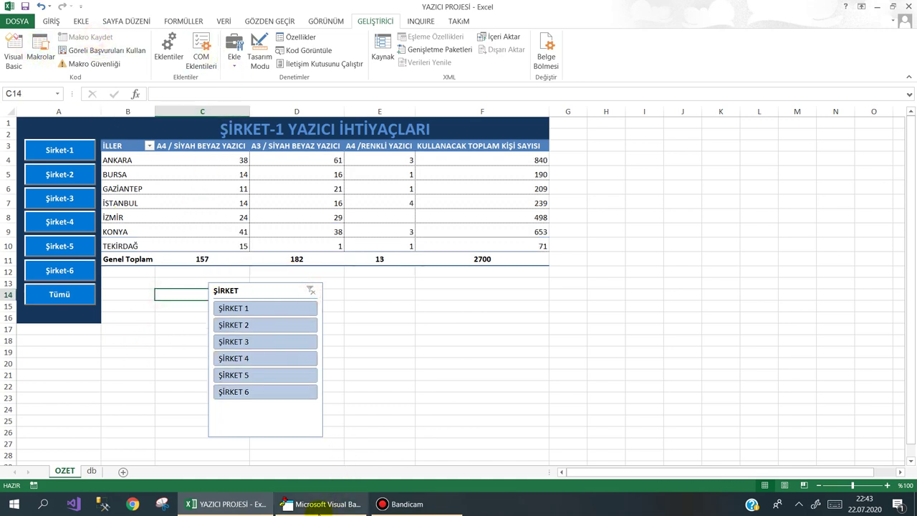
# Reset the paused macro in the VBA editor and minimize the editor.
pyautogui.click(244, 241)
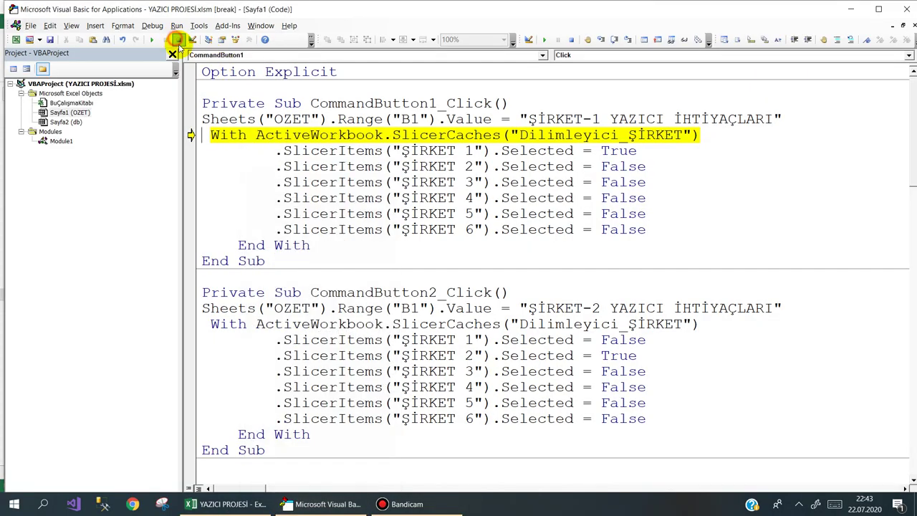
pyautogui.click(178, 39)
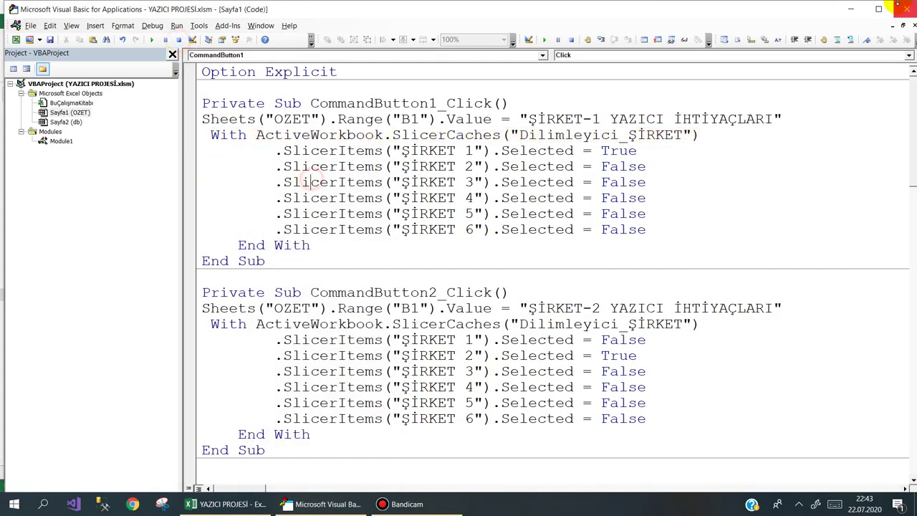
pyautogui.click(850, 11)
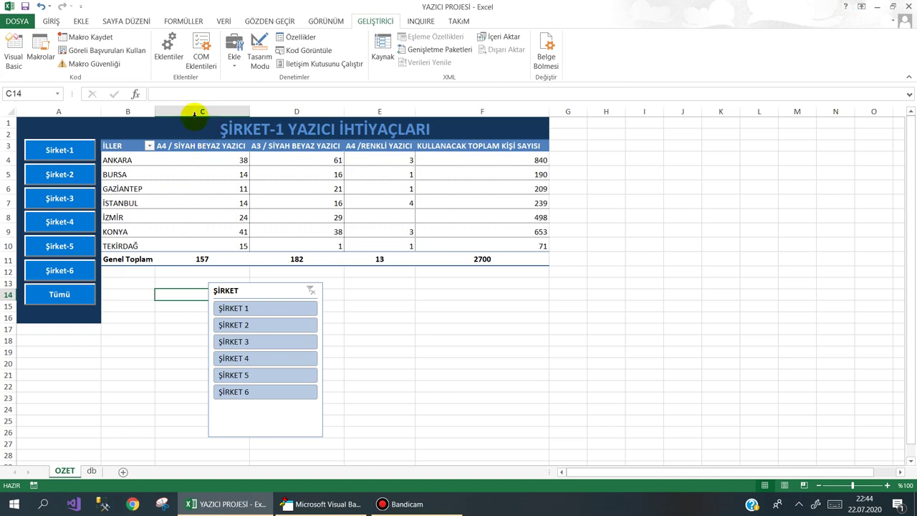
# Record a macro that filters the ŞİRKET slicer to ŞİRKET 1 only.
pyautogui.click(86, 36)
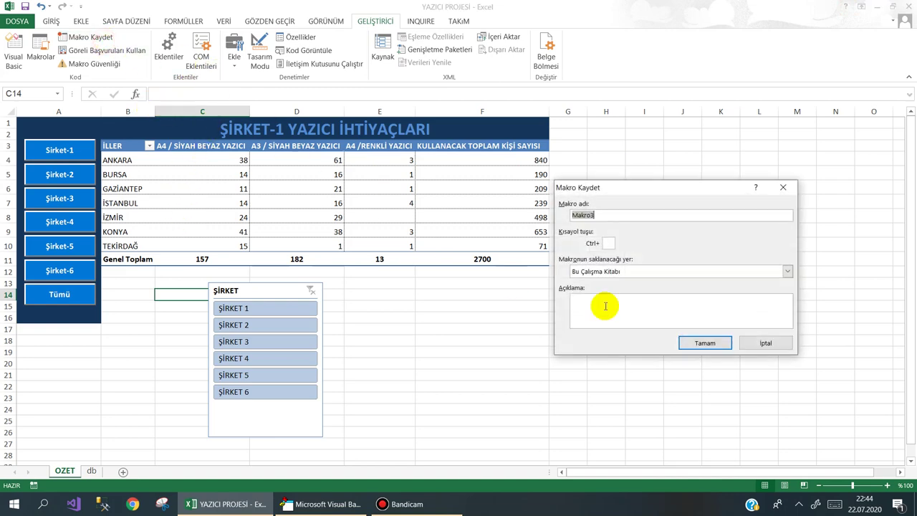
pyautogui.click(699, 343)
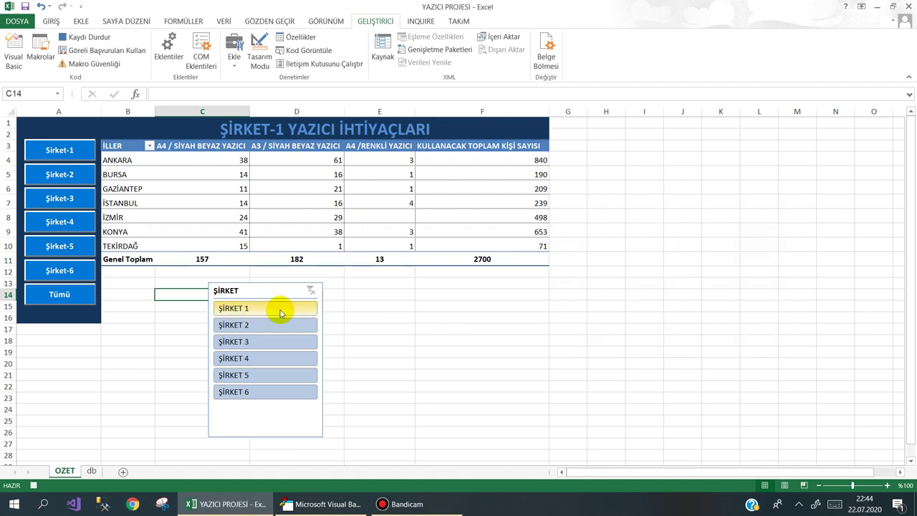
pyautogui.click(244, 310)
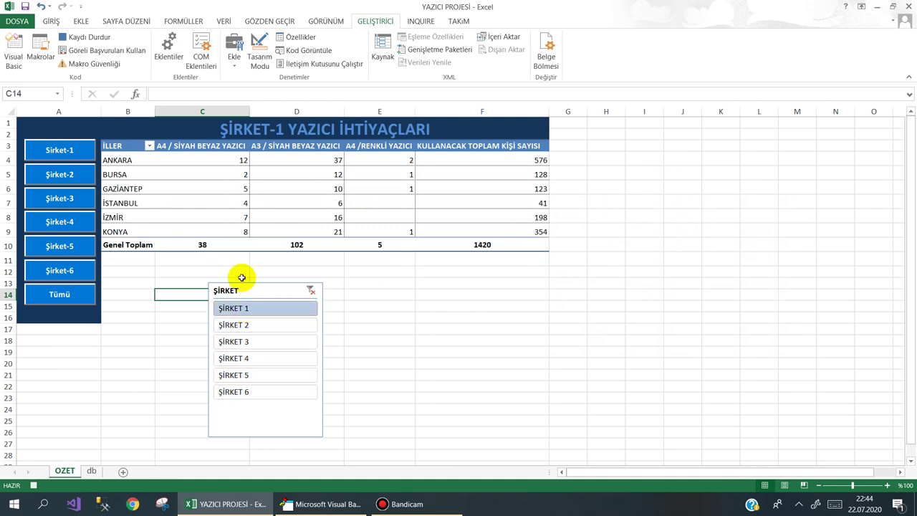
pyautogui.click(91, 41)
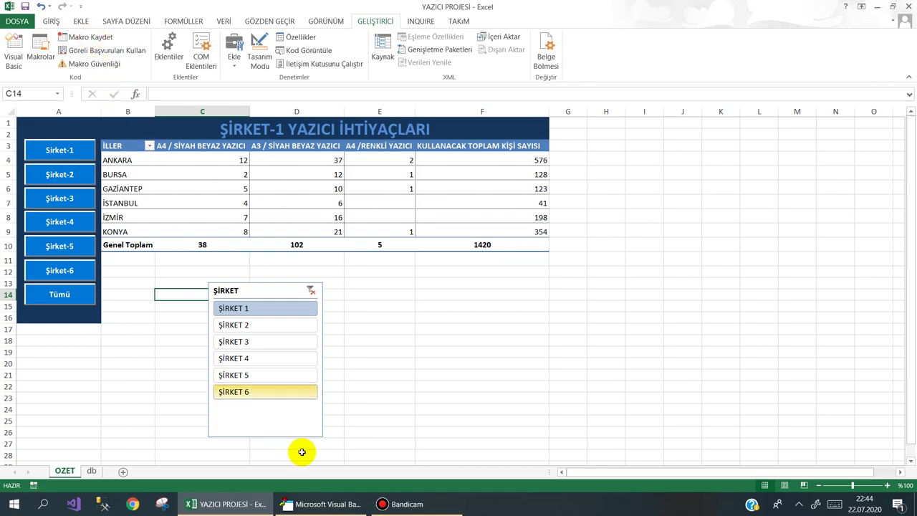
# Open Module1 in the VBA editor to view the recorded Makro3 code.
pyautogui.click(322, 504)
pyautogui.click(54, 142)
pyautogui.doubleClick(52, 143)
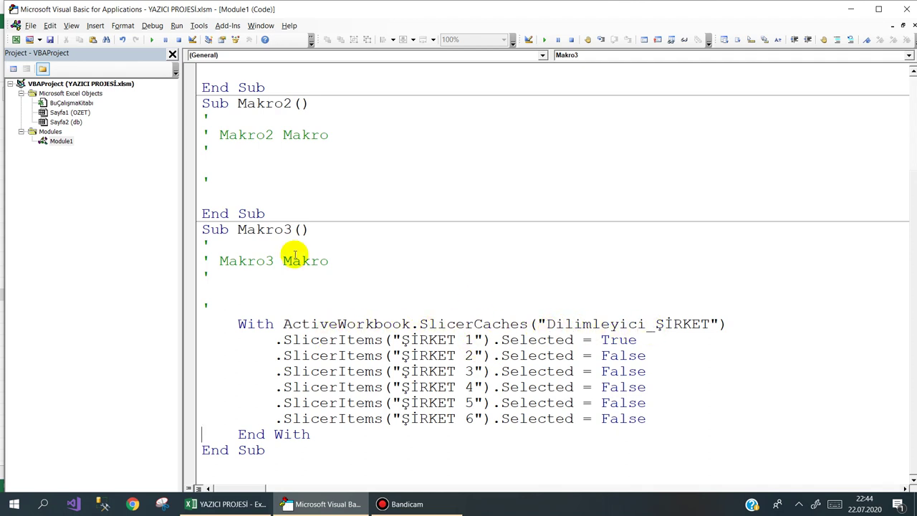
# Cut the recorded With block out of Makro3 in Module1.
pyautogui.doubleClick(73, 127)
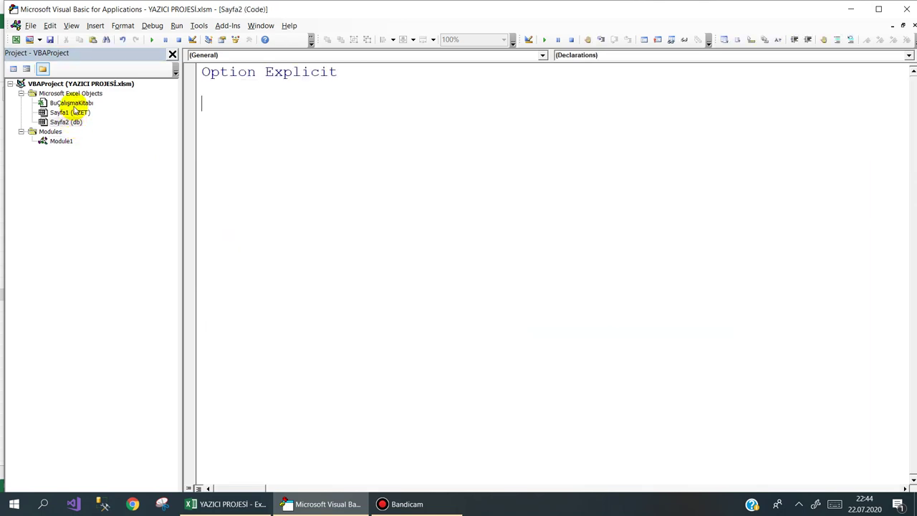
pyautogui.doubleClick(75, 113)
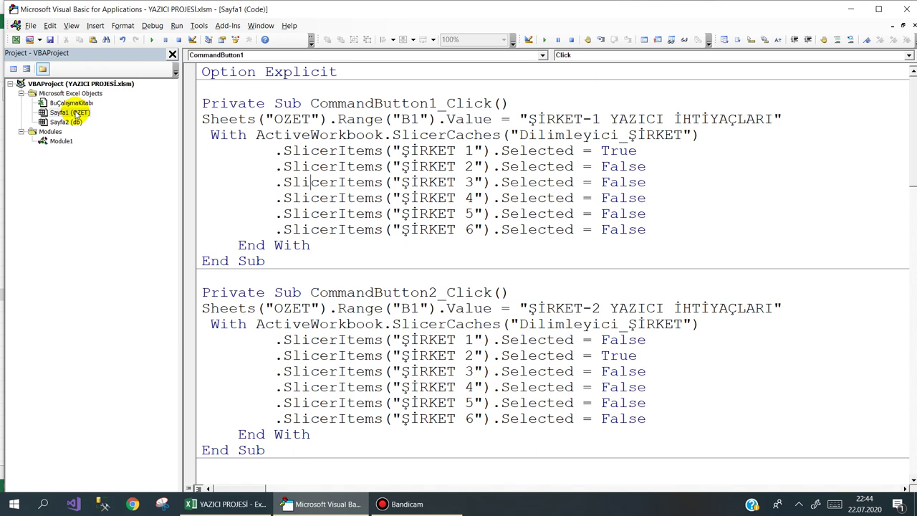
pyautogui.doubleClick(56, 141)
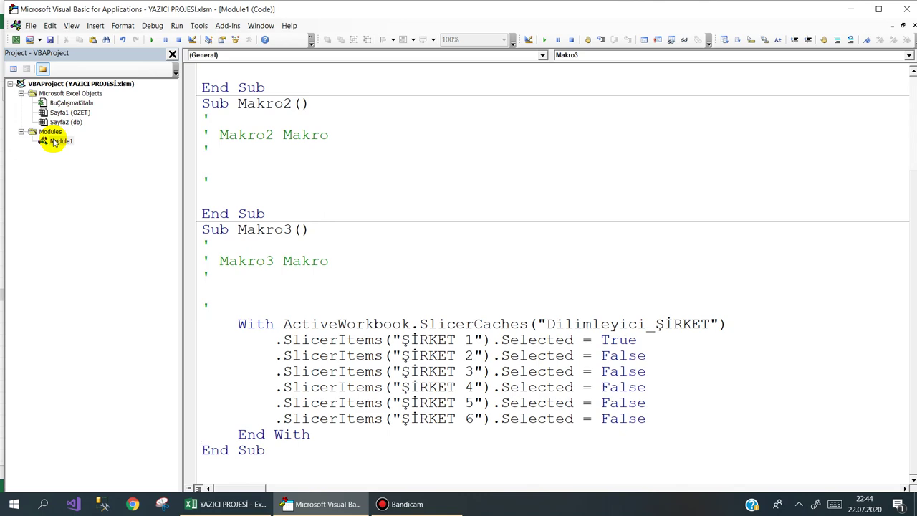
pyautogui.moveTo(330, 436)
pyautogui.mouseDown()
pyautogui.moveTo(147, 390)
pyautogui.moveTo(113, 321)
pyautogui.mouseUp()
pyautogui.hotkey('ctrl', 'x')
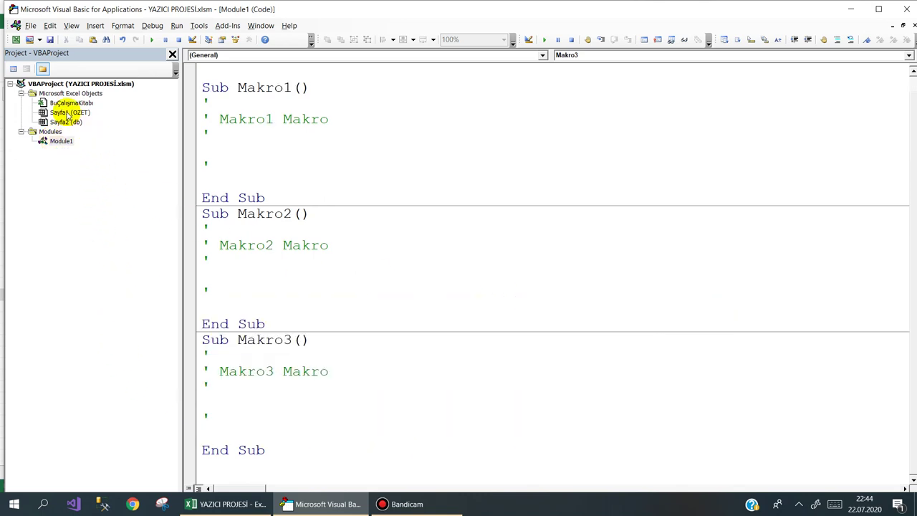
# Paste the block below End With in CommandButton1_Click, delete the duplicate block, and minimize the editor.
pyautogui.doubleClick(70, 112)
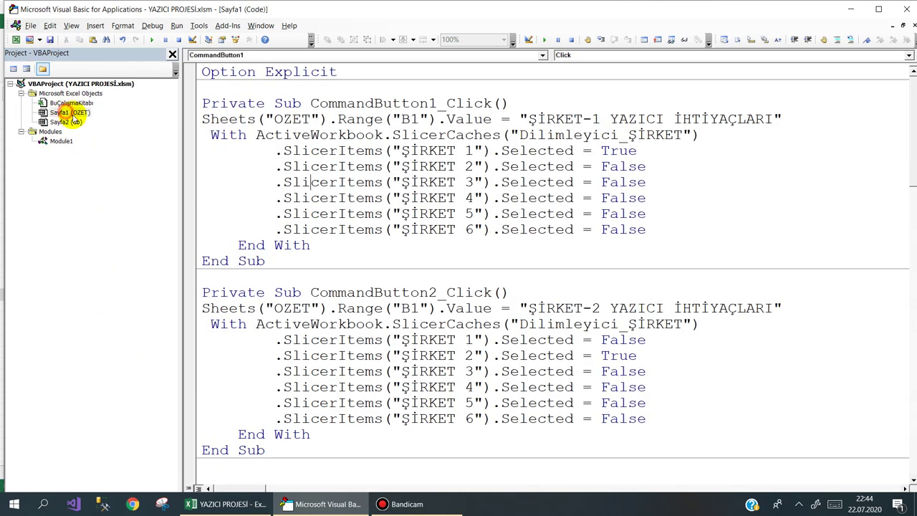
pyautogui.click(330, 247)
pyautogui.press('Return')
pyautogui.press('Return')
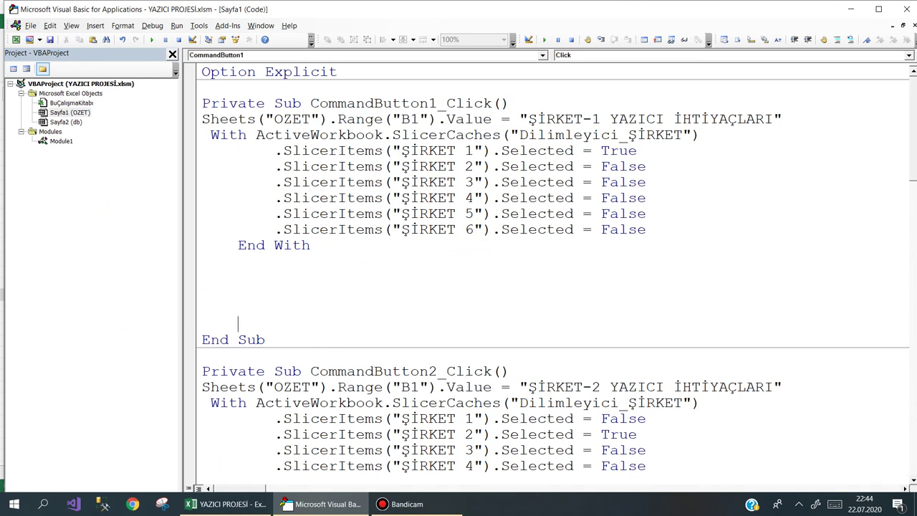
pyautogui.hotkey('ctrl', 'v')
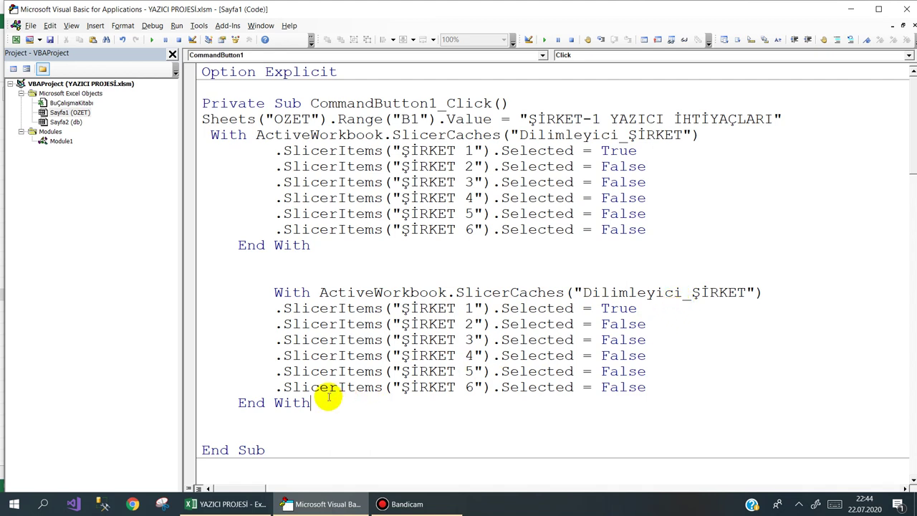
pyautogui.moveTo(315, 403); pyautogui.dragTo(167, 285)
pyautogui.press('Delete')
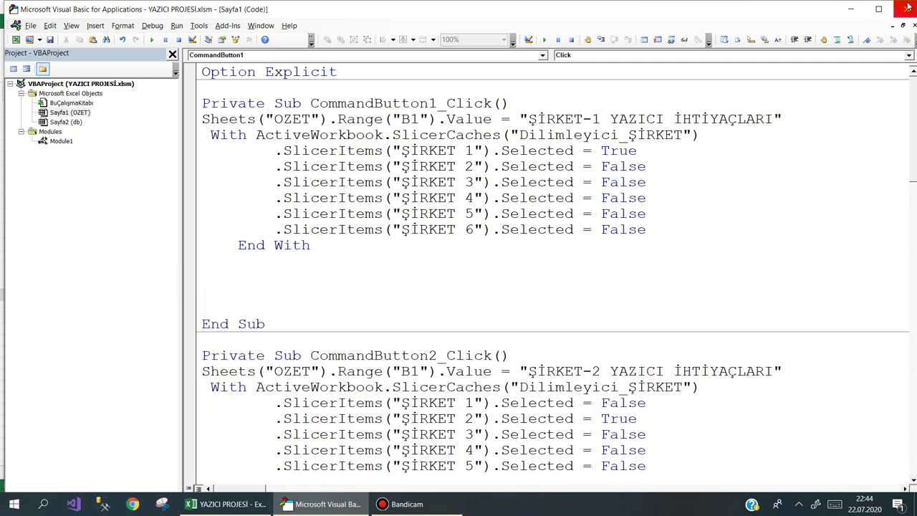
pyautogui.click(851, 8)
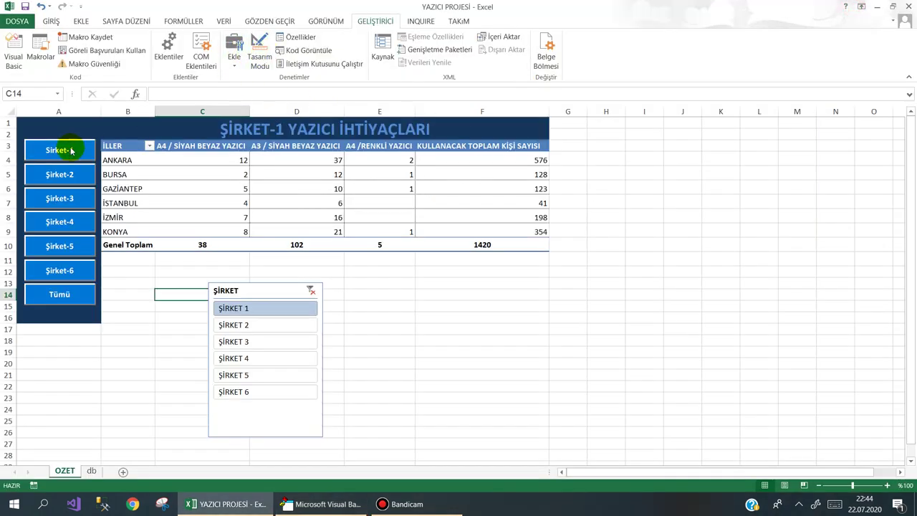
# Test the Şirket-6, 5, 3, 1 and 2 buttons, then Tümü to show all companies.
pyautogui.click(61, 269)
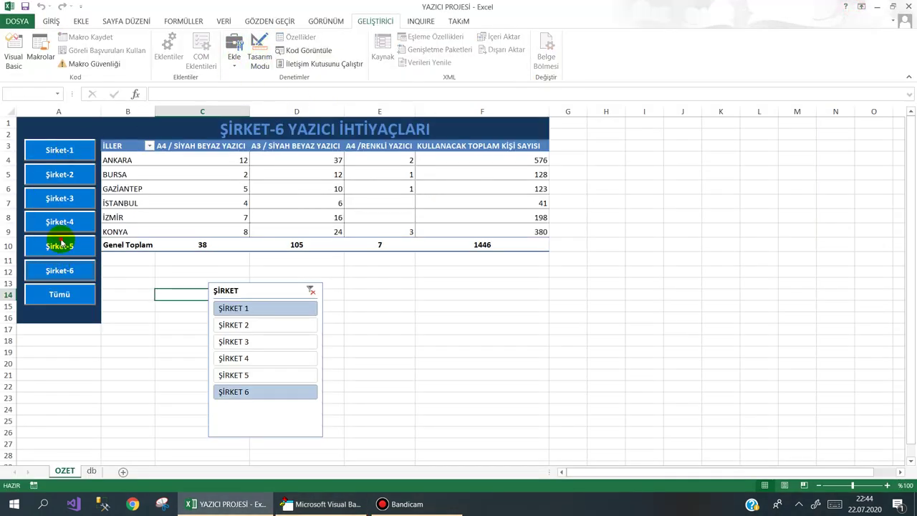
pyautogui.click(61, 245)
pyautogui.click(66, 198)
pyautogui.click(69, 151)
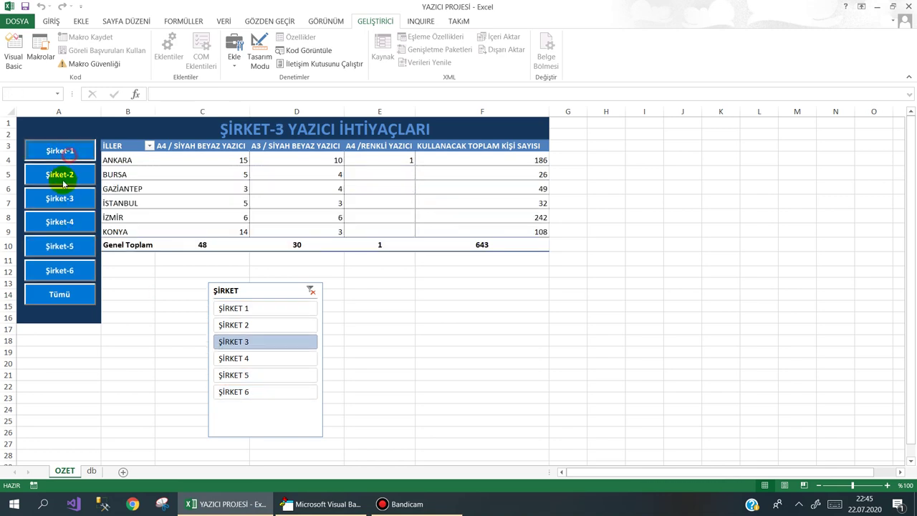
pyautogui.click(62, 176)
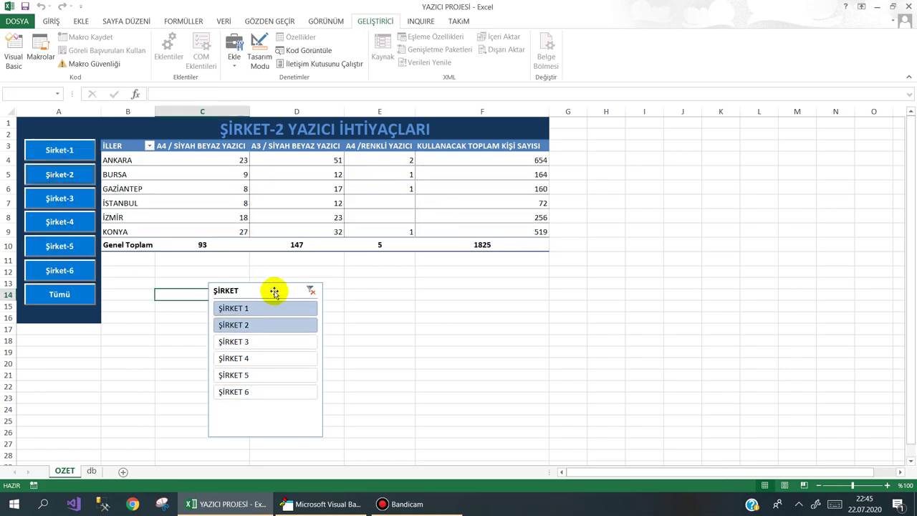
pyautogui.click(74, 299)
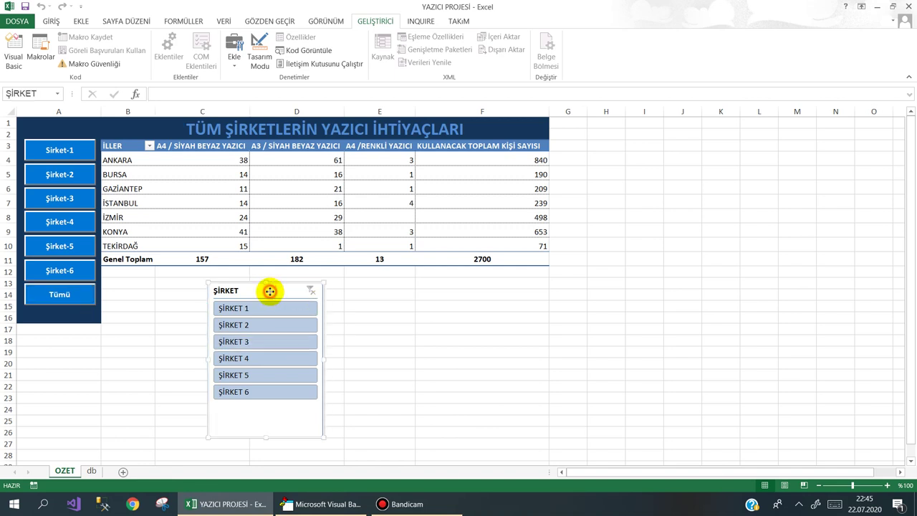
# Drag the ŞİRKET slicer past column Q, lower down on the OZET sheet.
pyautogui.moveTo(265, 293); pyautogui.dragTo(914, 288)
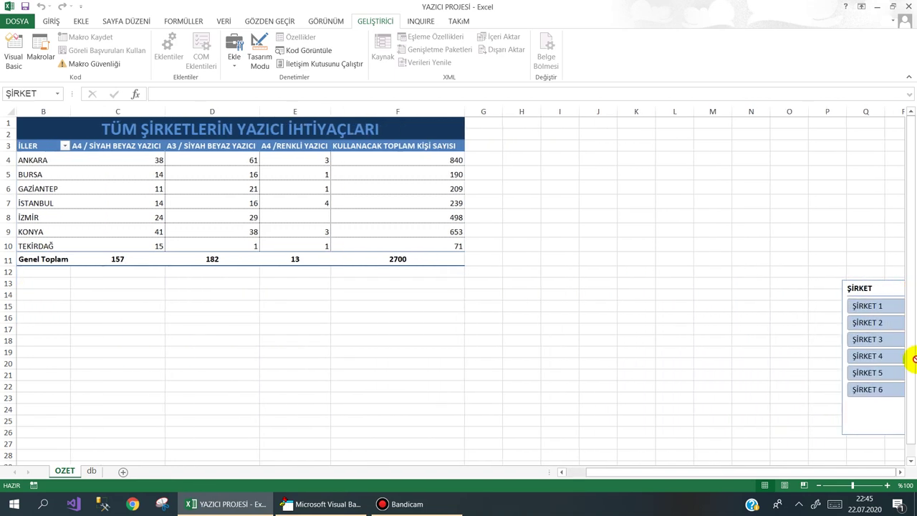
pyautogui.moveTo(914, 335)
pyautogui.mouseDown()
pyautogui.moveTo(894, 456)
pyautogui.moveTo(915, 453)
pyautogui.moveTo(900, 323)
pyautogui.moveTo(915, 361)
pyautogui.moveTo(845, 375)
pyautogui.mouseUp()
pyautogui.moveTo(776, 471); pyautogui.dragTo(532, 467)
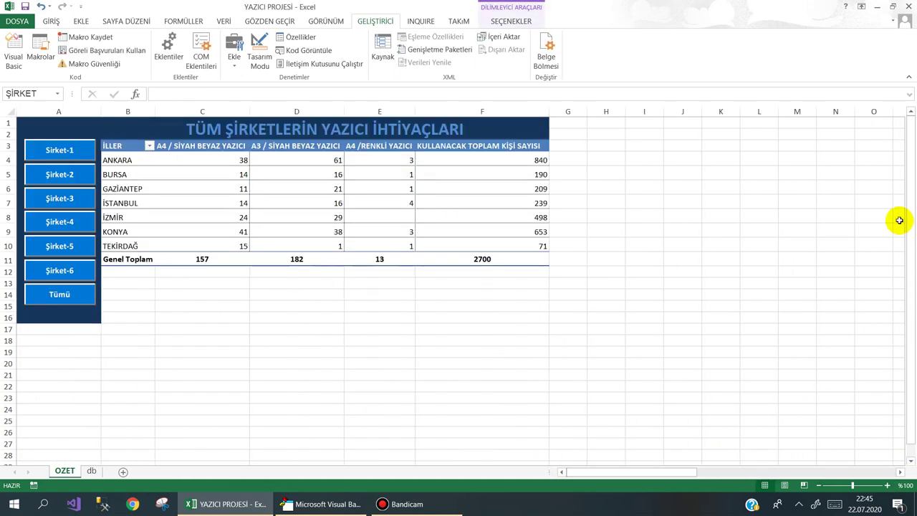
pyautogui.click(159, 294)
pyautogui.click(168, 219)
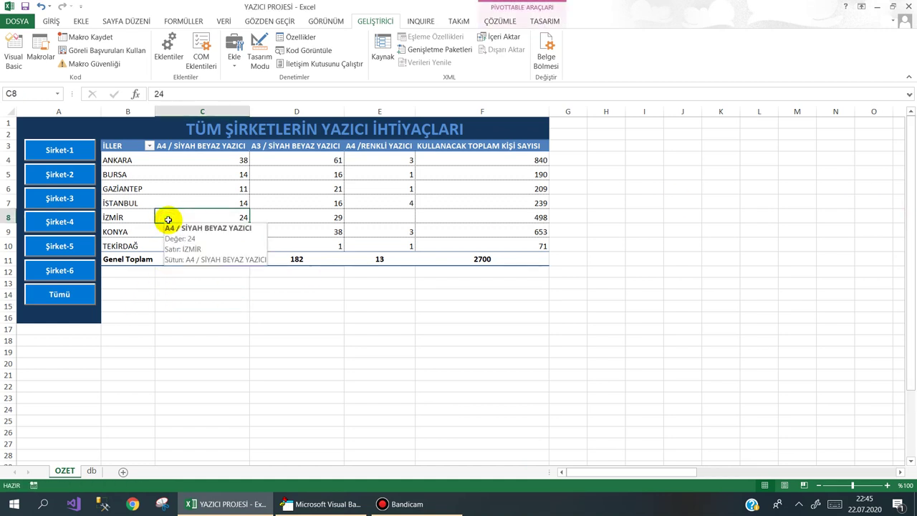
pyautogui.click(68, 150)
pyautogui.click(66, 179)
pyautogui.click(62, 199)
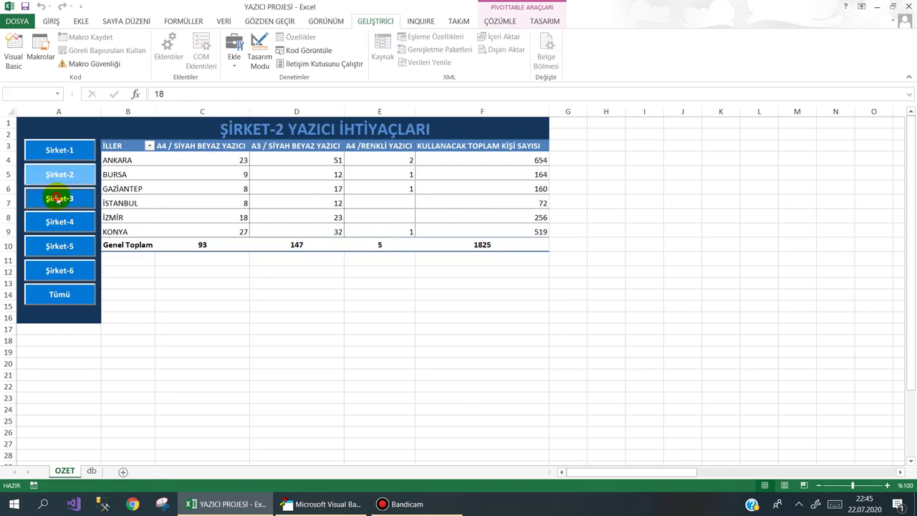
pyautogui.click(73, 297)
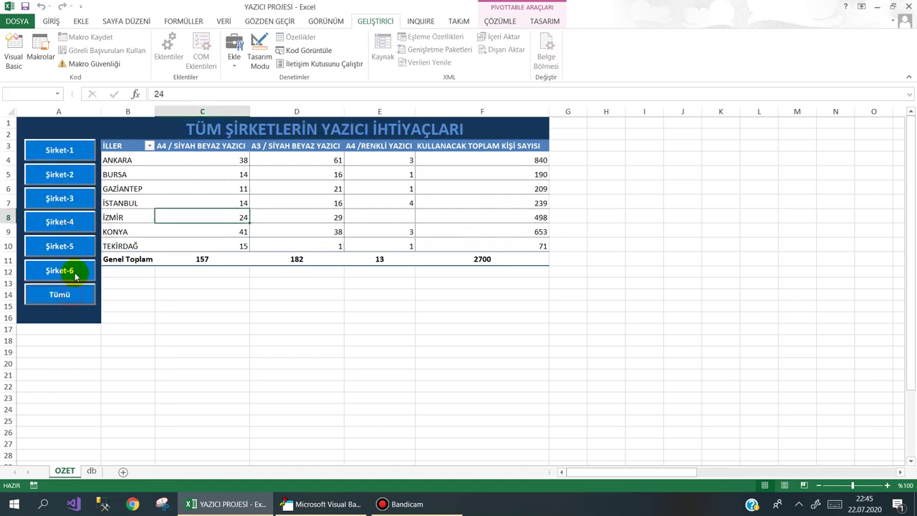
pyautogui.click(76, 269)
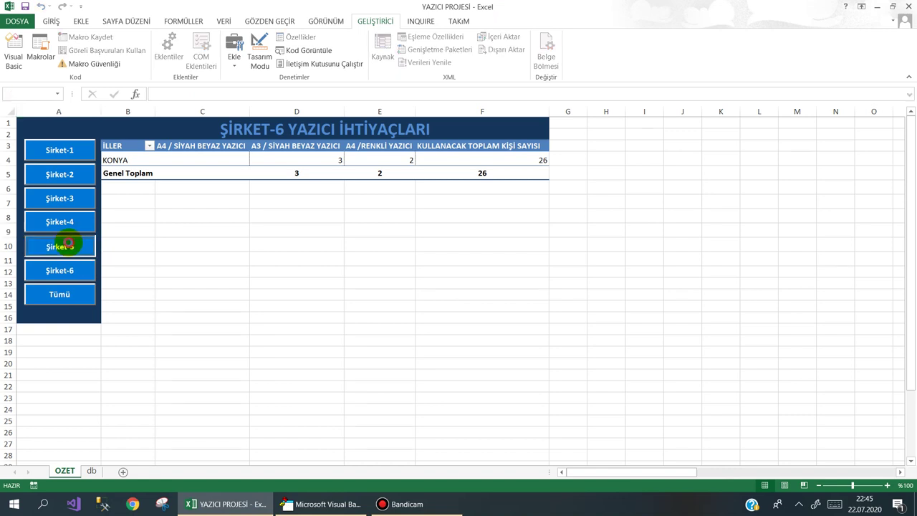
pyautogui.click(63, 246)
pyautogui.click(54, 221)
pyautogui.click(62, 200)
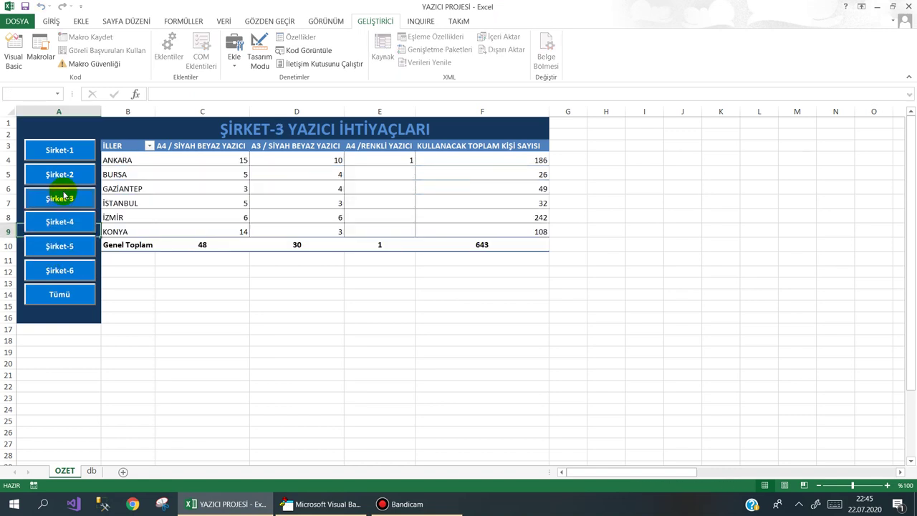
pyautogui.click(69, 179)
pyautogui.click(63, 148)
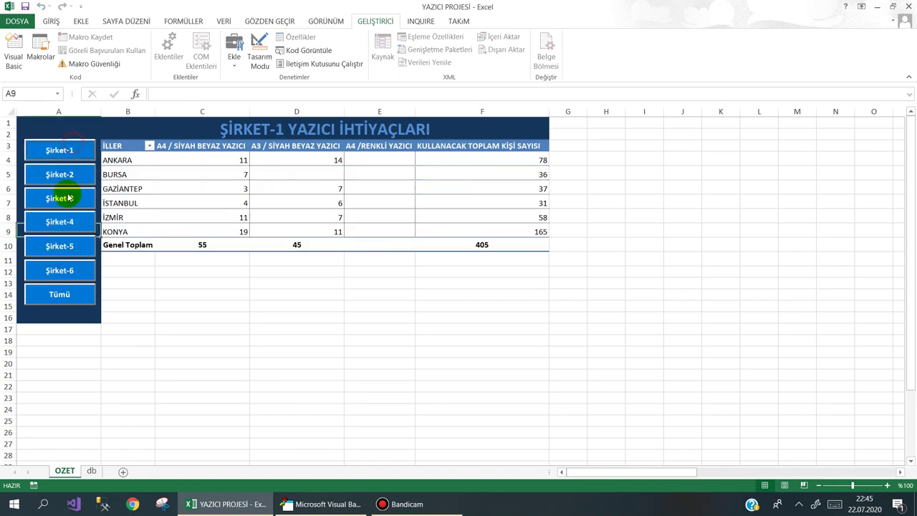
pyautogui.click(64, 244)
pyautogui.click(59, 294)
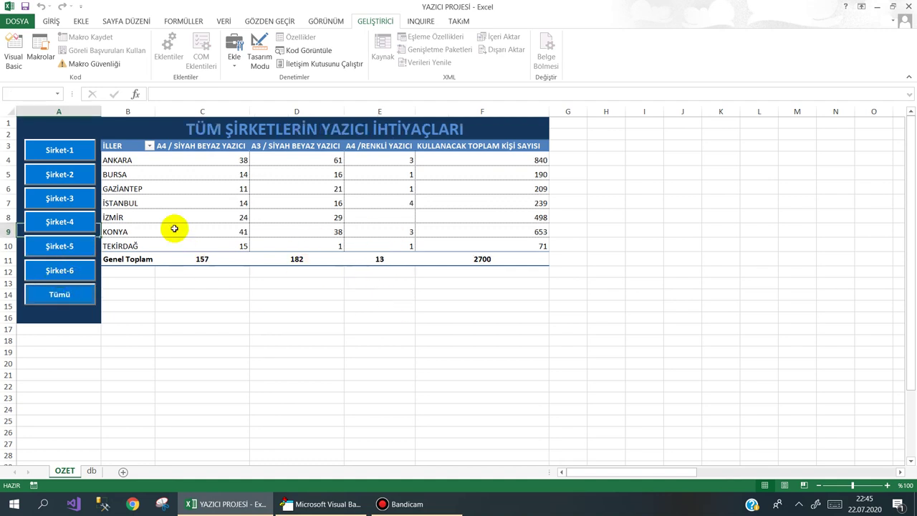
pyautogui.click(165, 203)
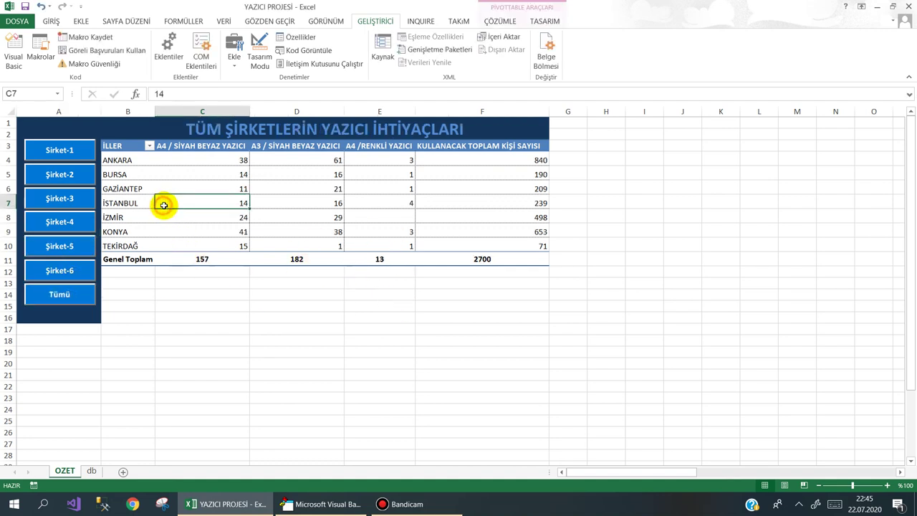
# Select the pivot's printer figures from C3 to F10 and open the EKLE (Insert) ribbon tab.
pyautogui.click(123, 146)
pyautogui.moveTo(122, 145); pyautogui.dragTo(473, 258)
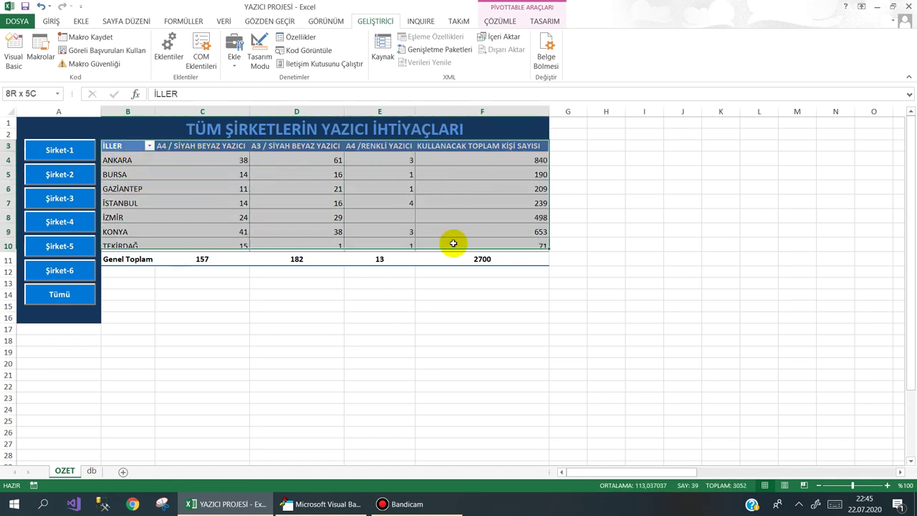
pyautogui.click(384, 215)
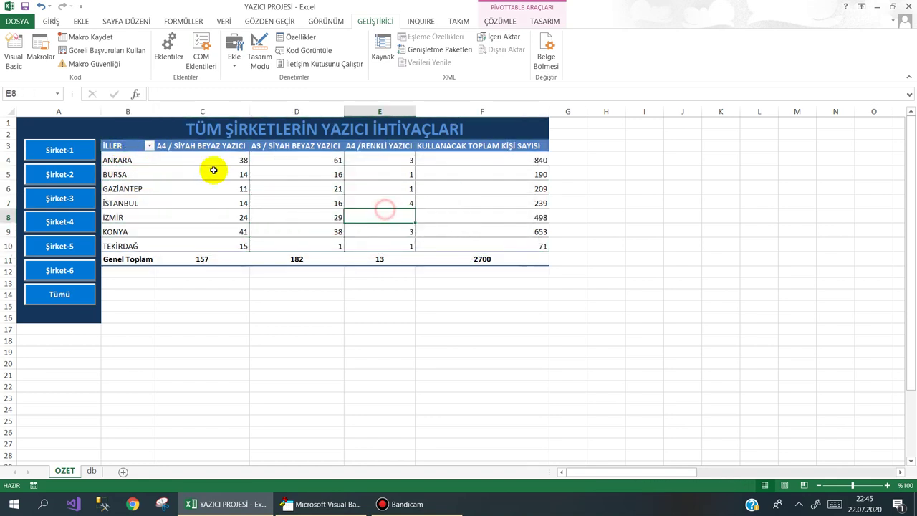
pyautogui.click(164, 146)
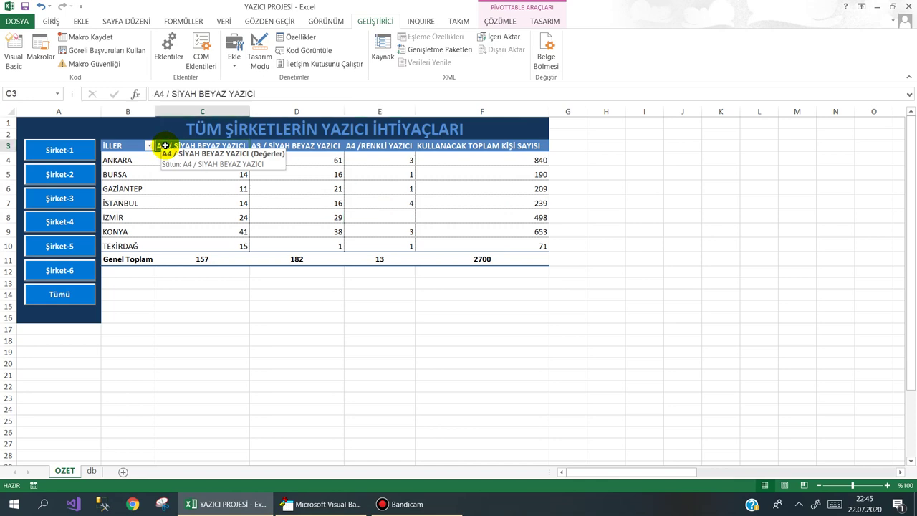
pyautogui.moveTo(165, 146); pyautogui.dragTo(393, 208)
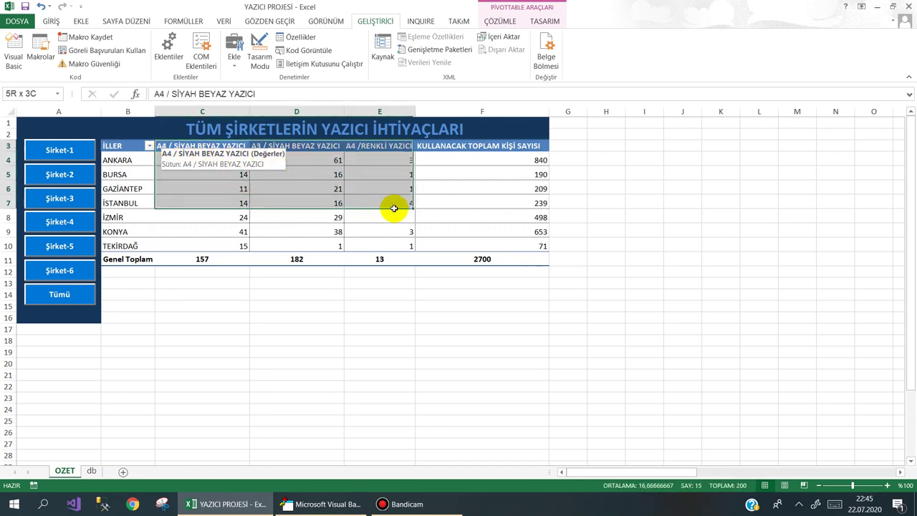
pyautogui.moveTo(394, 208); pyautogui.dragTo(454, 240)
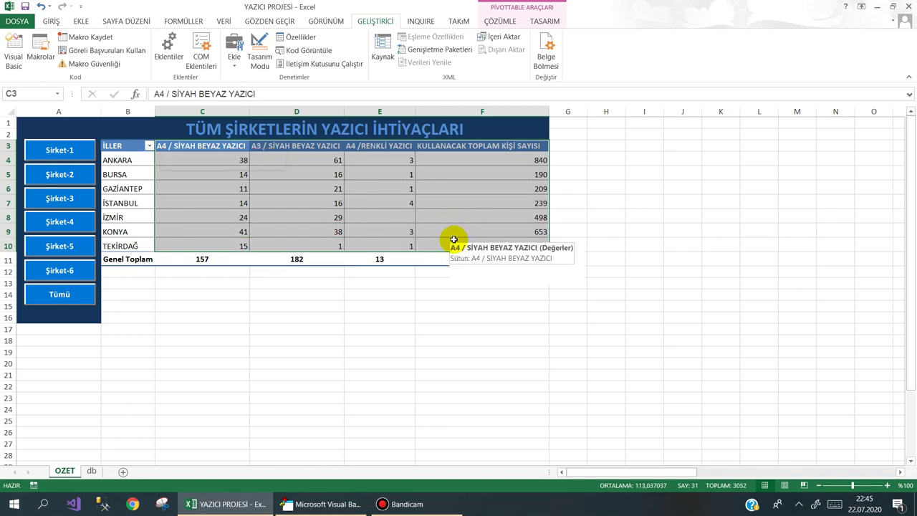
pyautogui.click(79, 20)
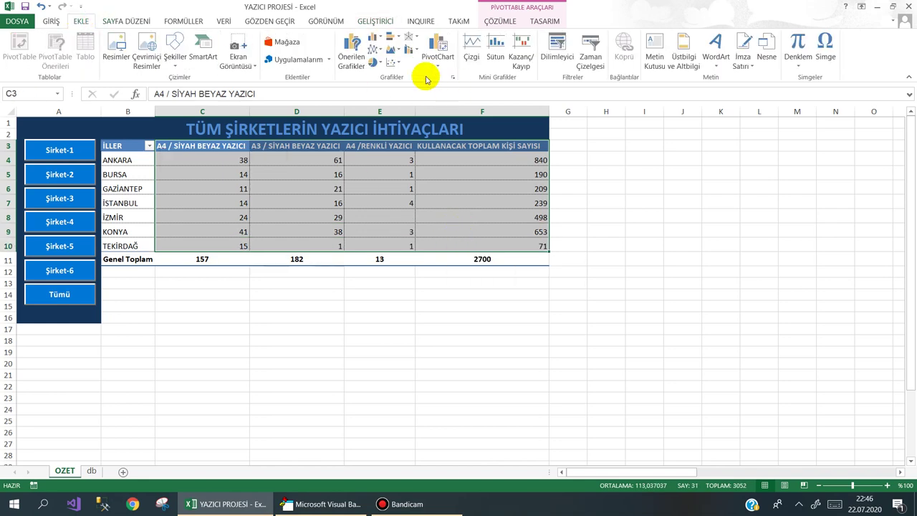
# Preview the pie chart types in the Pasta dropdown, then close the list.
pyautogui.click(374, 63)
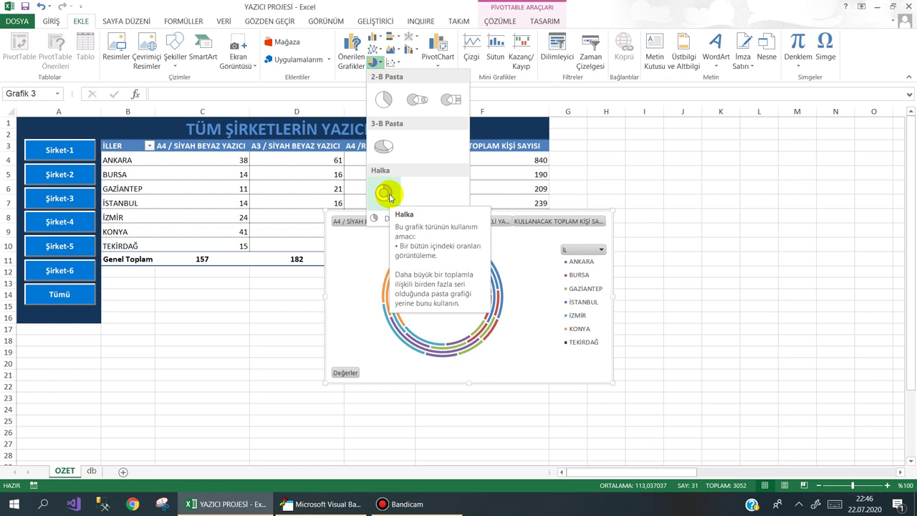
pyautogui.moveTo(407, 510)
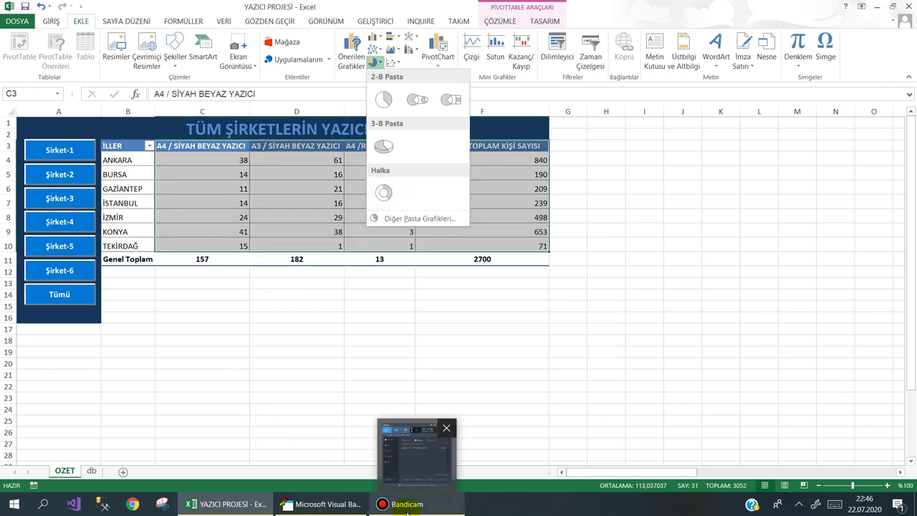
pyautogui.click(300, 193)
pyautogui.click(210, 172)
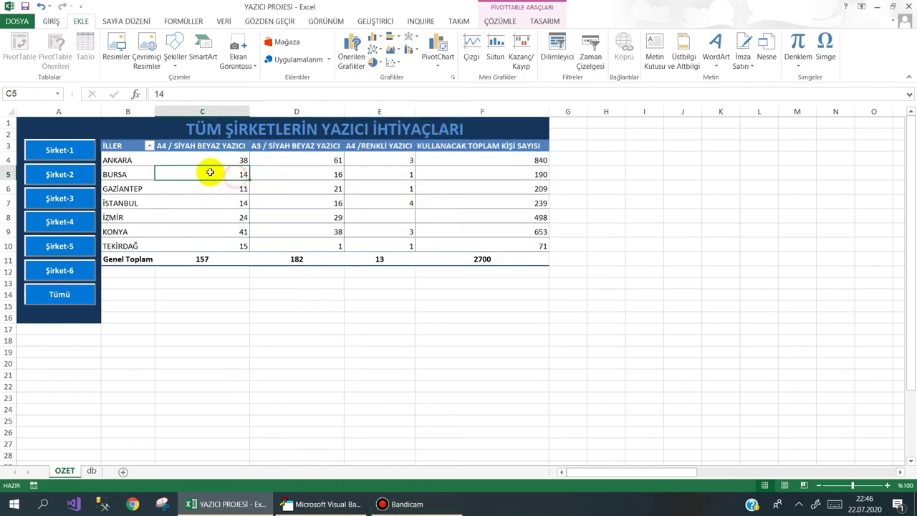
# Select the four printer column headers and the Genel Toplam figures for the pie chart.
pyautogui.click(196, 145)
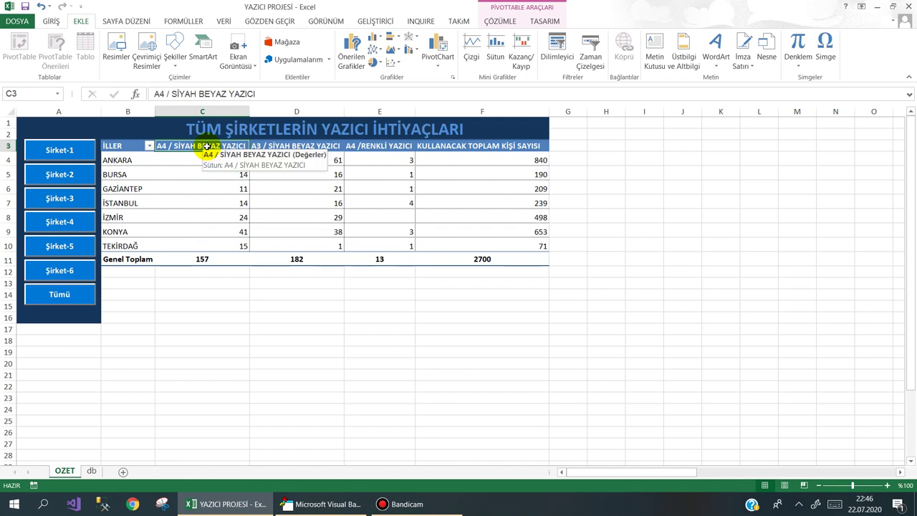
pyautogui.moveTo(207, 145); pyautogui.dragTo(459, 149)
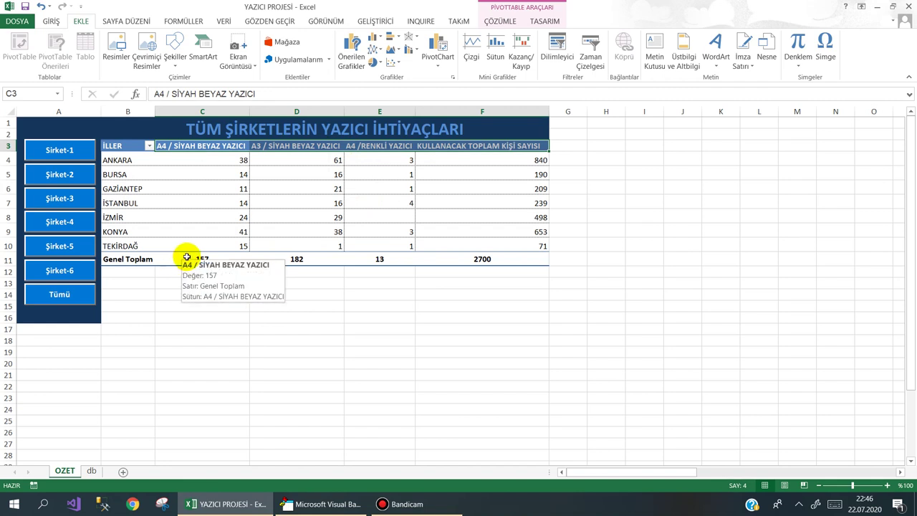
pyautogui.moveTo(187, 258); pyautogui.dragTo(469, 259)
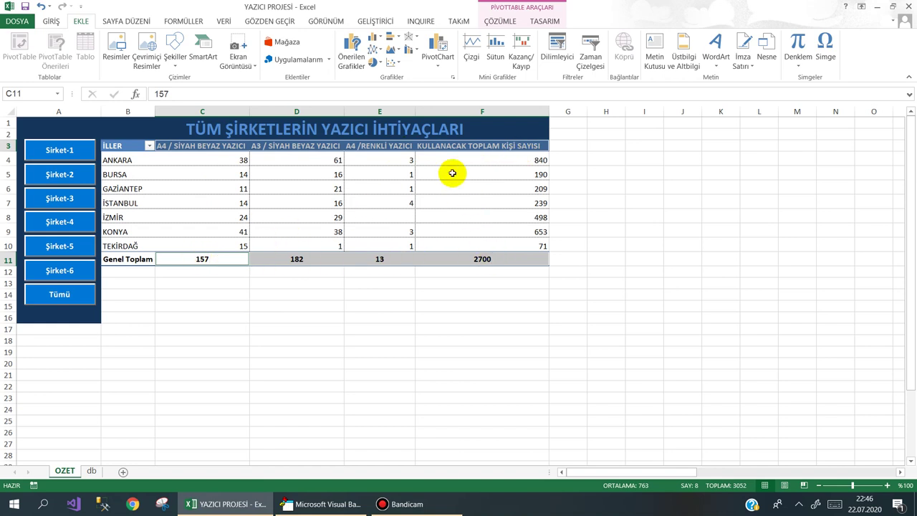
pyautogui.click(379, 65)
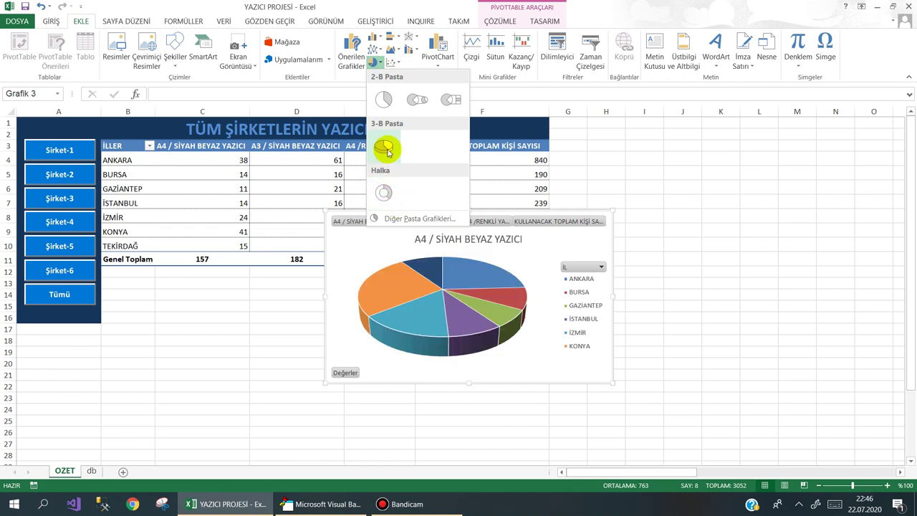
# Insert a 3-D pie PivotChart and move it beside the table, taller and wider.
pyautogui.click(386, 150)
pyautogui.click(436, 261)
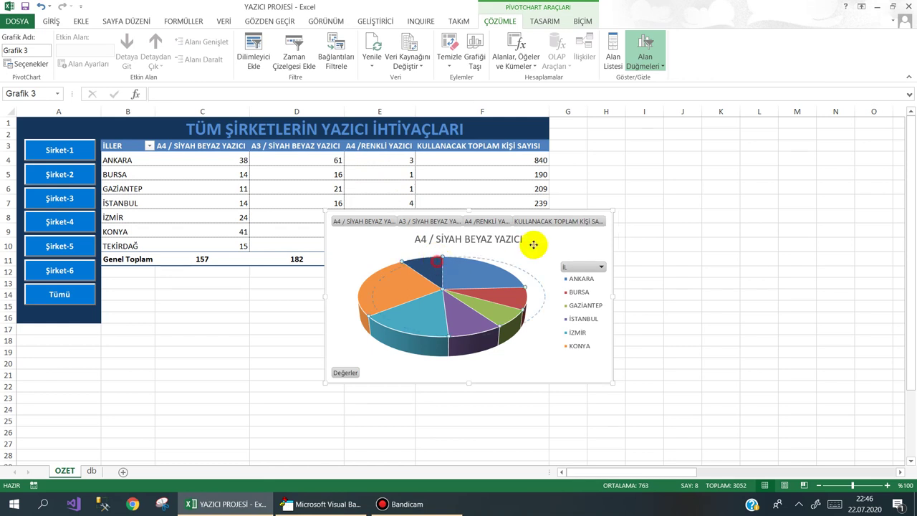
pyautogui.moveTo(523, 208)
pyautogui.mouseDown()
pyautogui.moveTo(663, 175)
pyautogui.moveTo(757, 122)
pyautogui.mouseUp()
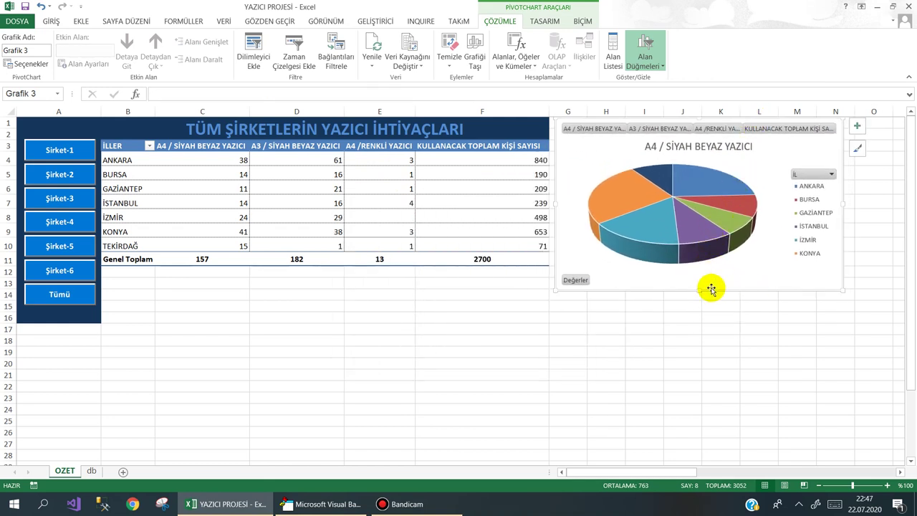
pyautogui.moveTo(702, 290); pyautogui.dragTo(710, 383)
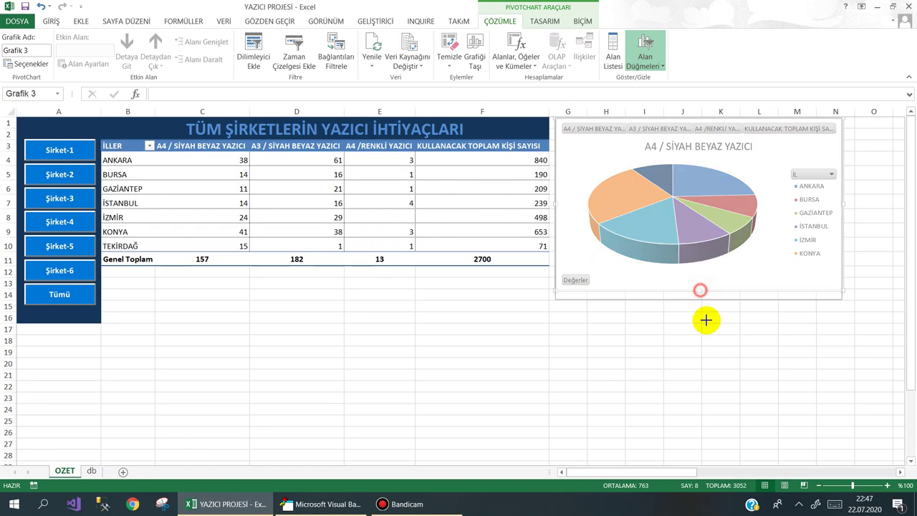
pyautogui.click(845, 252)
pyautogui.click(842, 251)
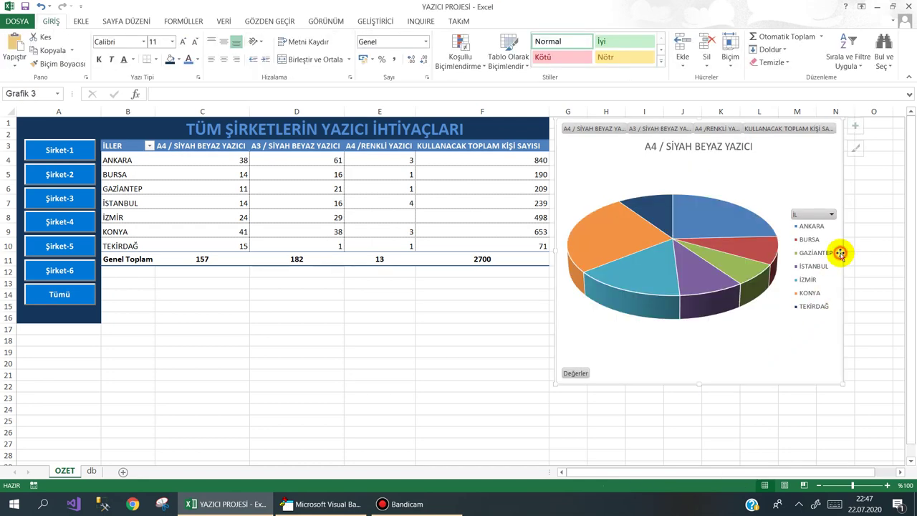
pyautogui.moveTo(843, 250); pyautogui.dragTo(887, 252)
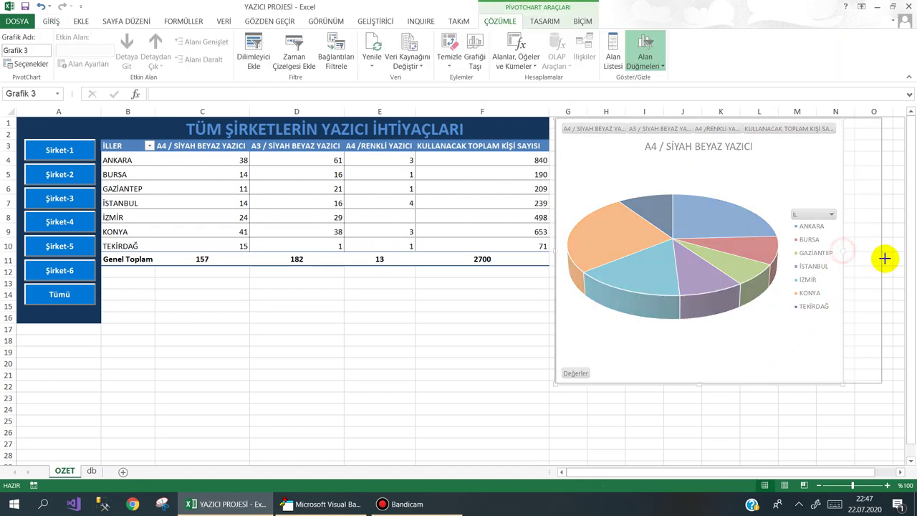
# Bring up the right-click options for the pie series, plot area and whole chart.
pyautogui.rightClick(650, 287)
pyautogui.click(868, 150)
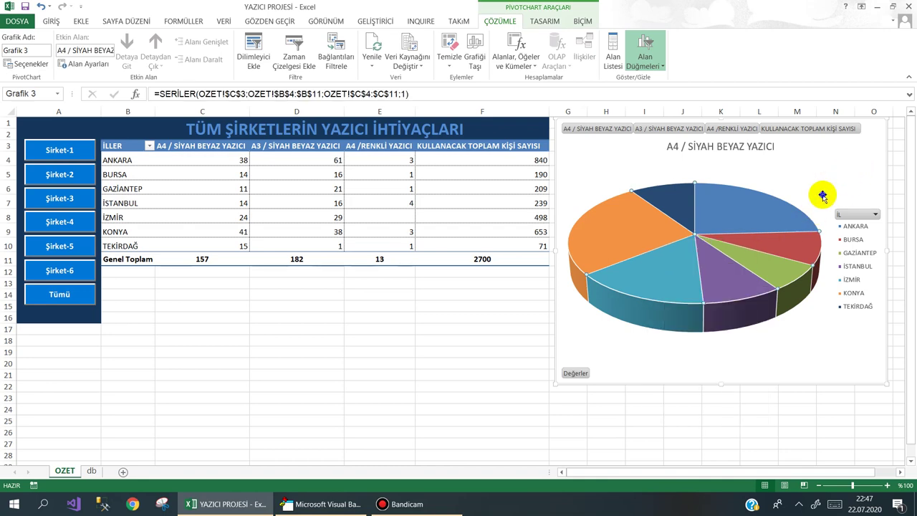
pyautogui.rightClick(821, 192)
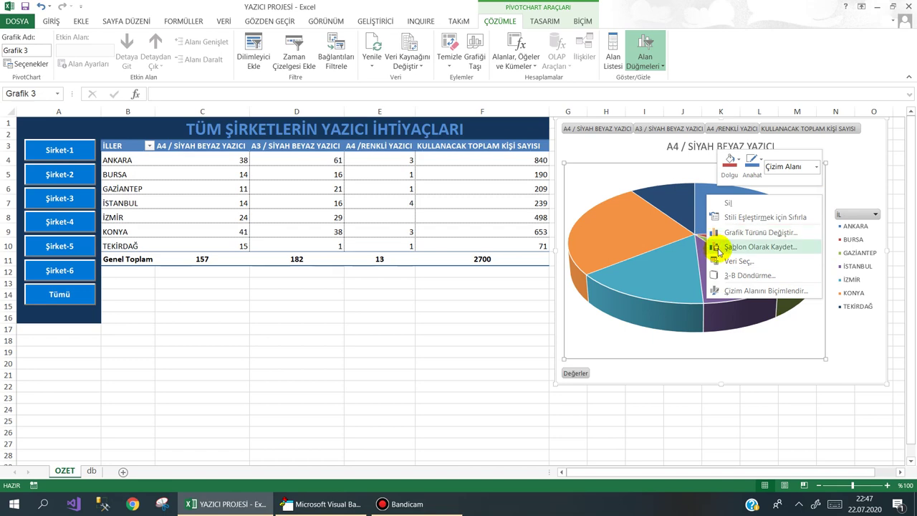
pyautogui.press('Escape')
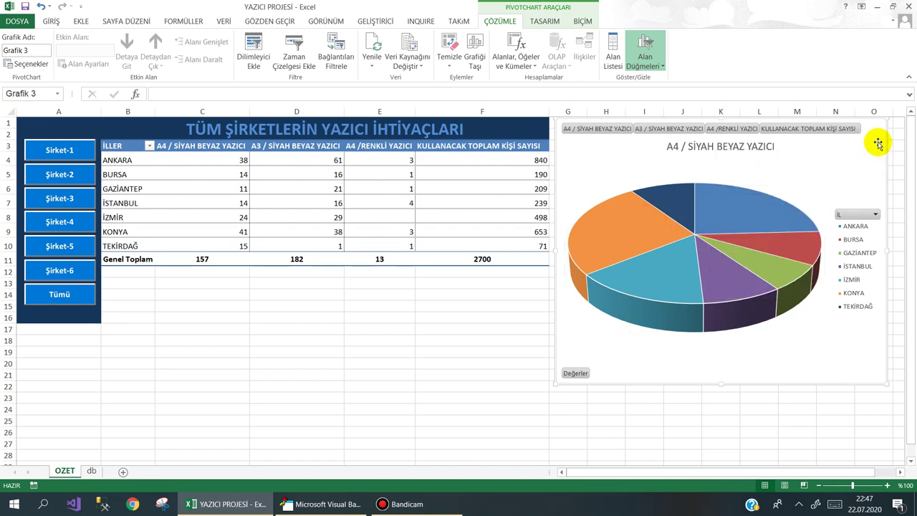
pyautogui.rightClick(879, 144)
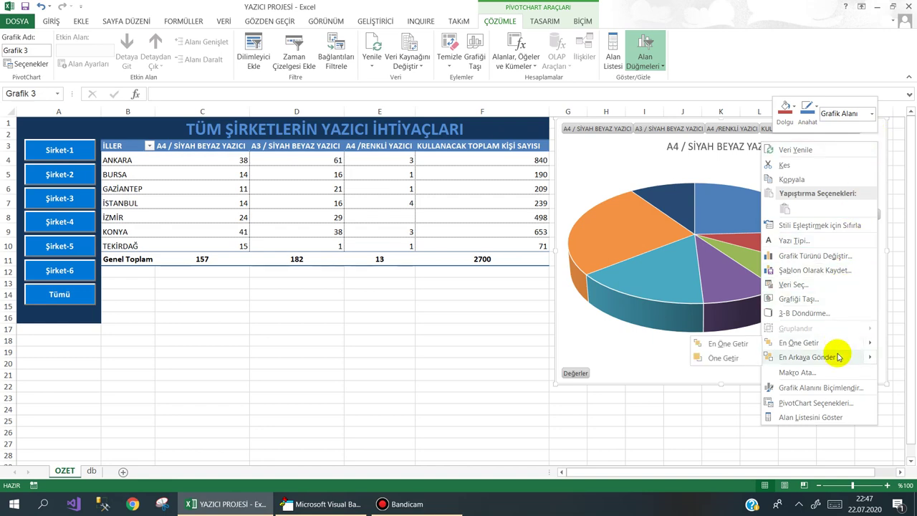
pyautogui.moveTo(838, 351)
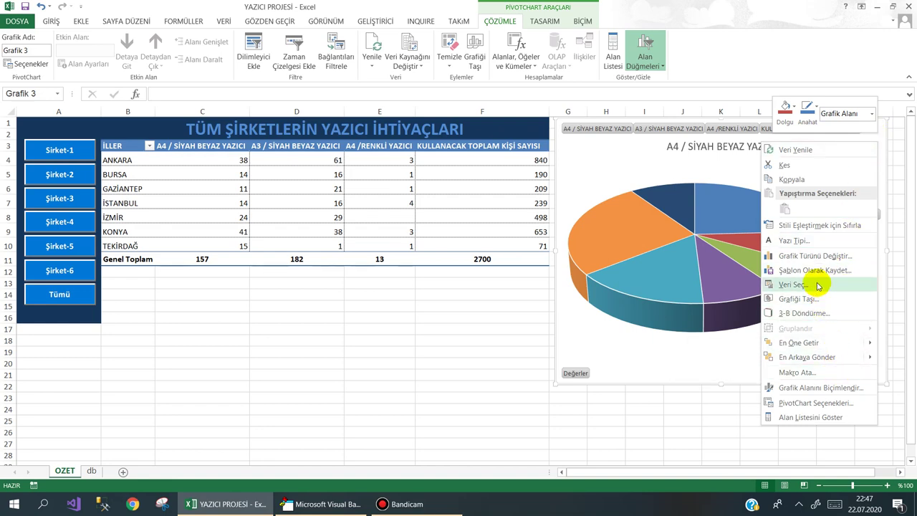
pyautogui.click(818, 404)
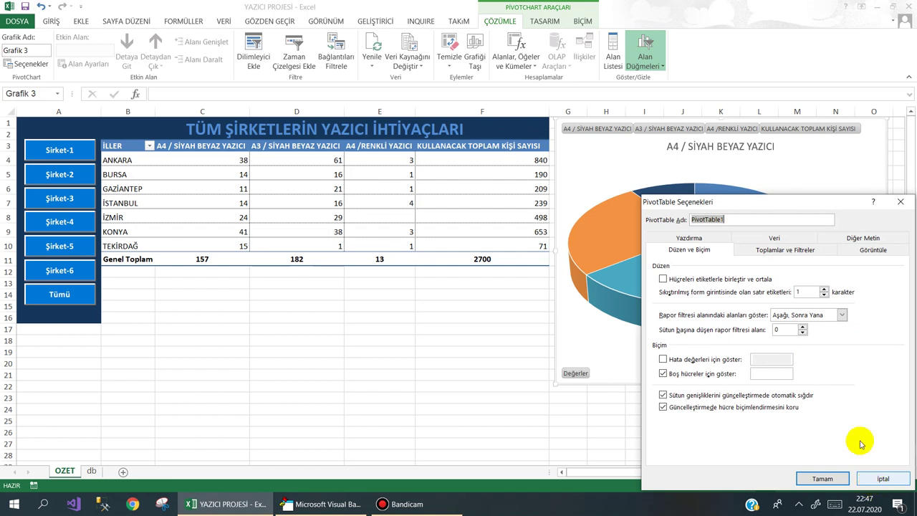
pyautogui.click(788, 238)
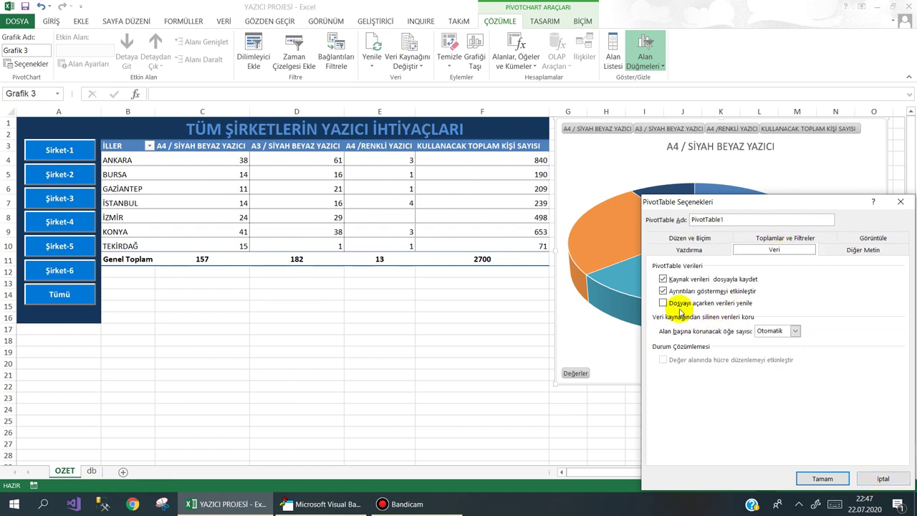
pyautogui.click(864, 251)
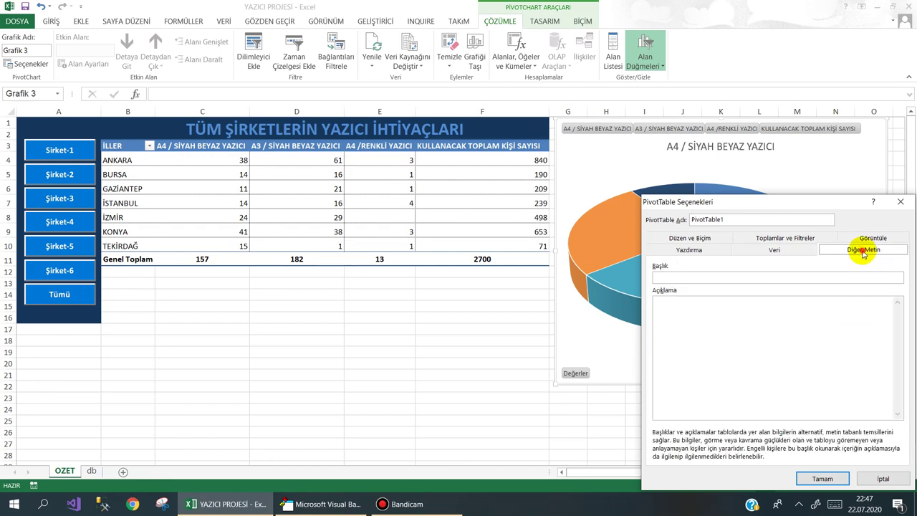
pyautogui.click(883, 478)
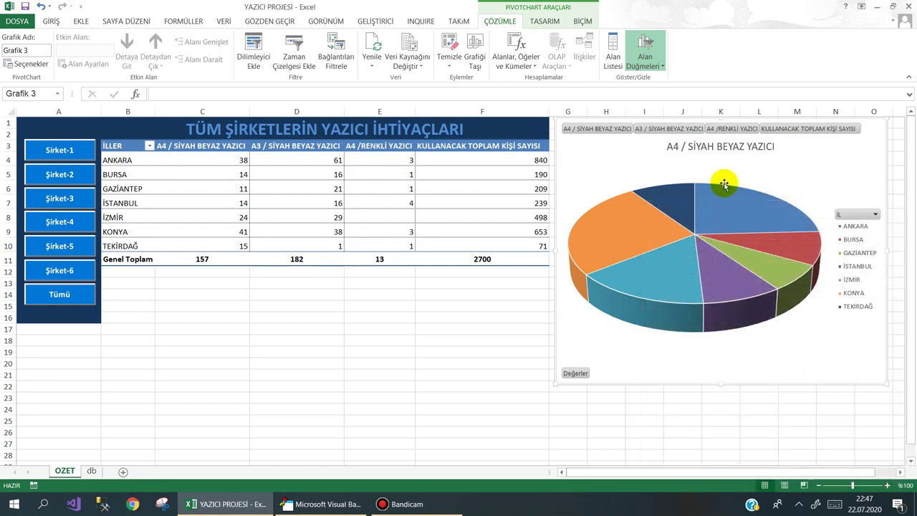
pyautogui.click(449, 304)
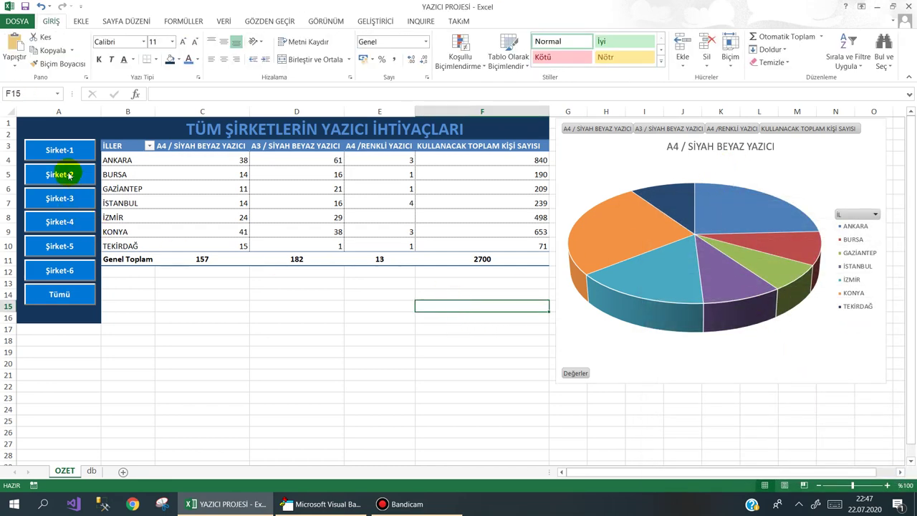
# Switch the pivot table and chart to Şirket-4 data via the company buttons.
pyautogui.click(62, 147)
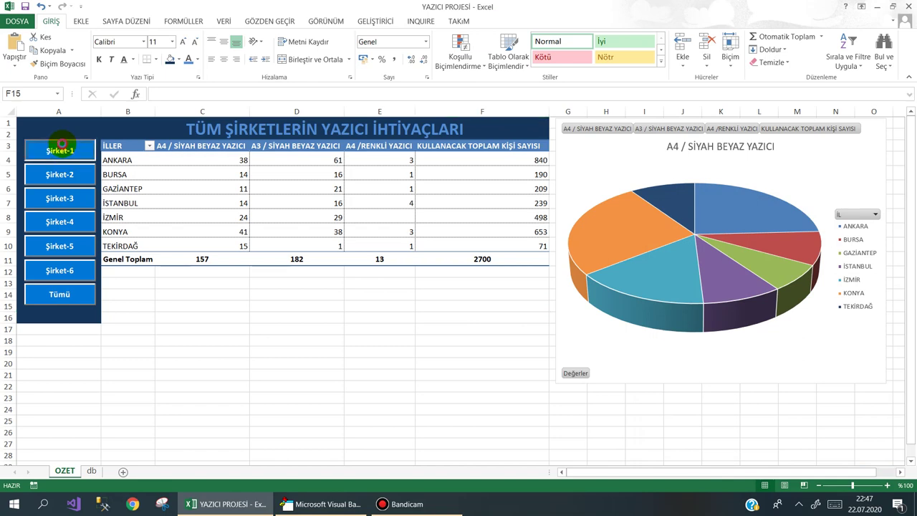
pyautogui.click(69, 197)
pyautogui.click(71, 222)
# Add value labels to the pie slices and make them size 20 and bold.
pyautogui.rightClick(631, 231)
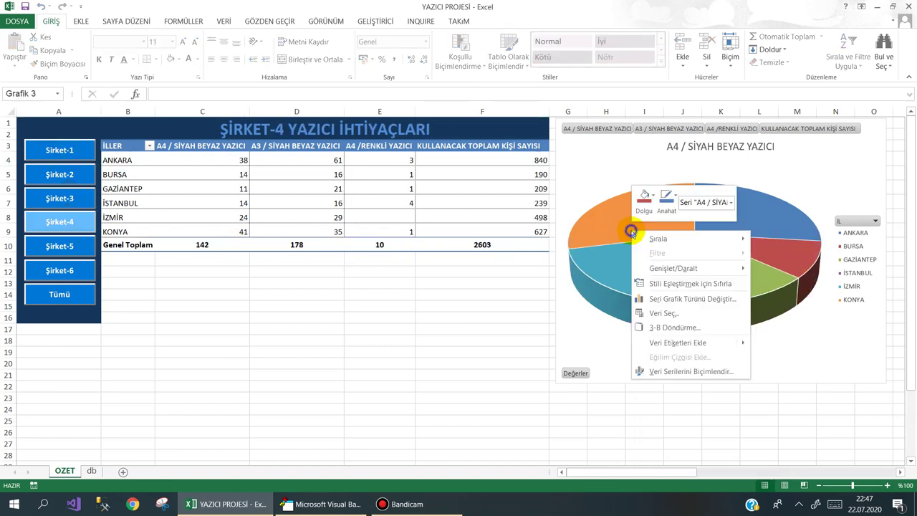
pyautogui.click(725, 342)
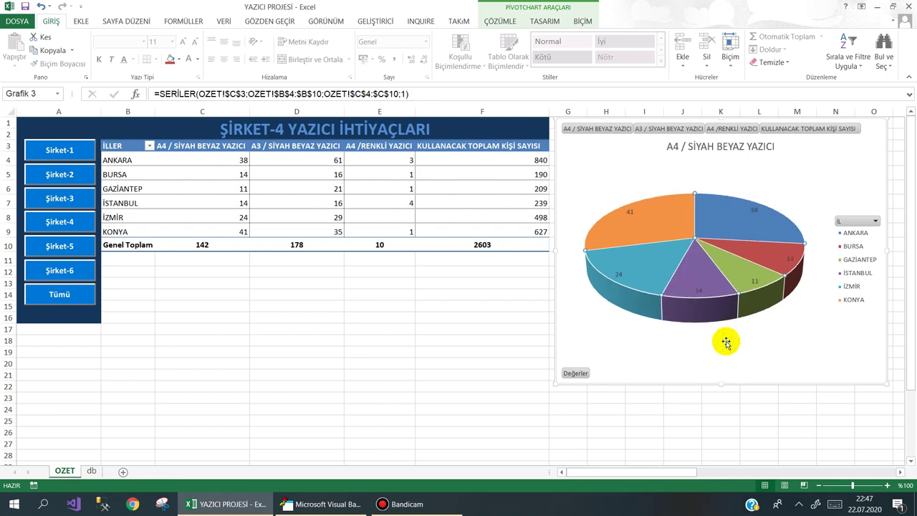
pyautogui.click(631, 212)
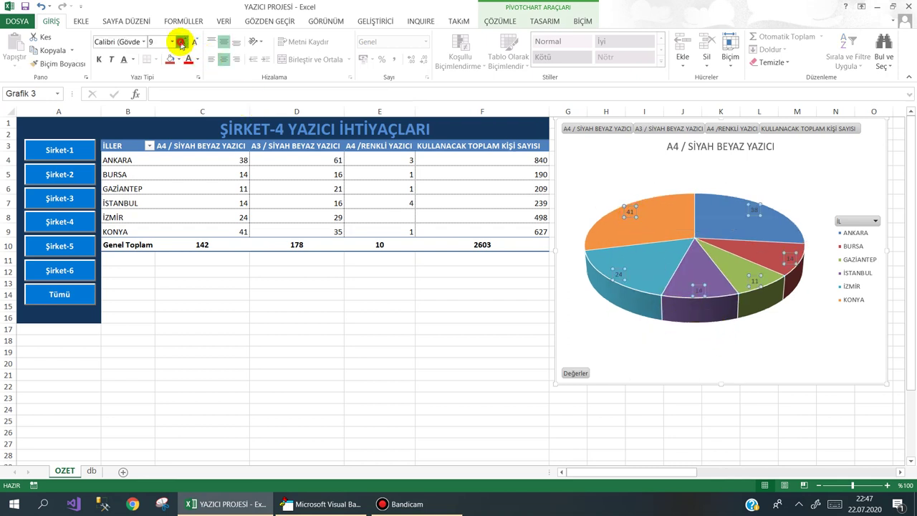
pyautogui.click(181, 43)
pyautogui.click(180, 43)
pyautogui.click(180, 43)
pyautogui.click(181, 43)
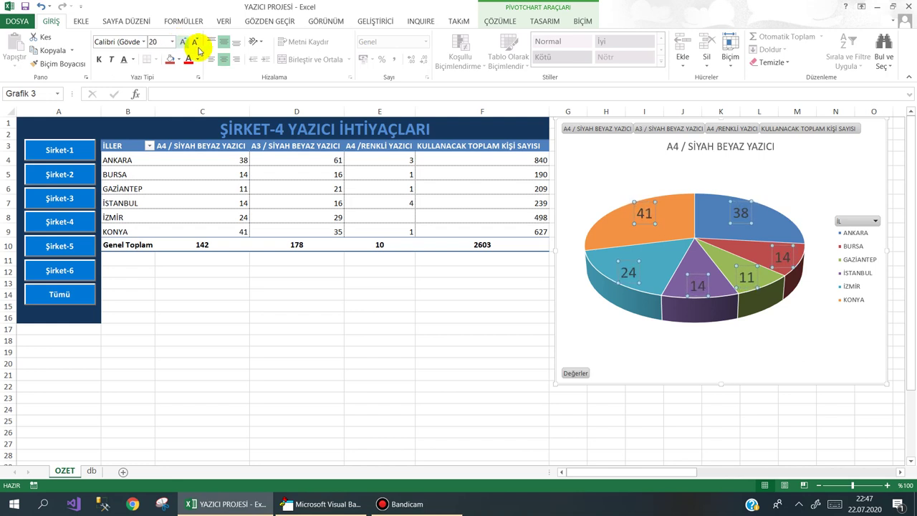
pyautogui.click(99, 58)
# Delete the pie chart's title.
pyautogui.click(345, 320)
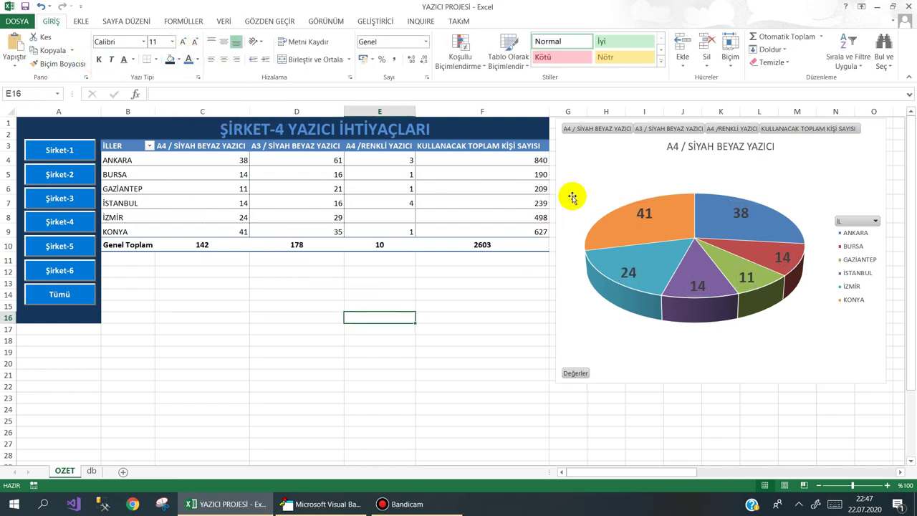
pyautogui.click(601, 129)
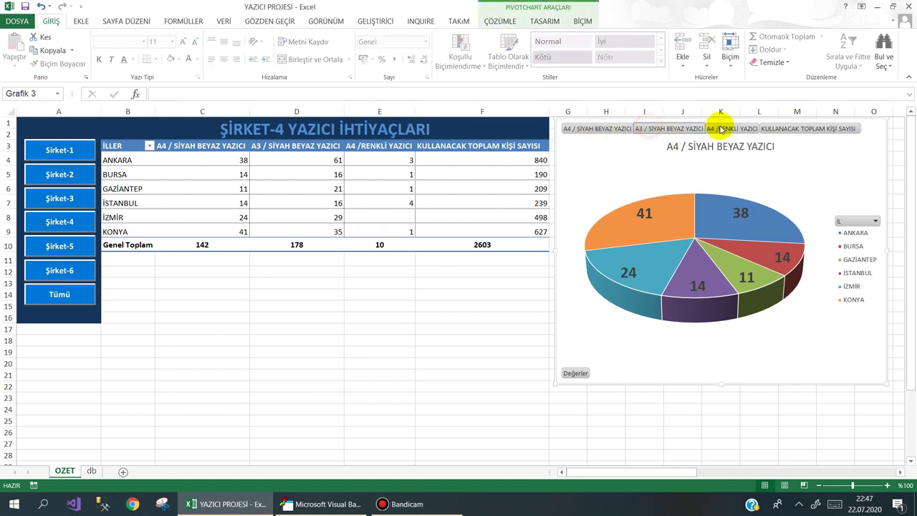
pyautogui.click(685, 152)
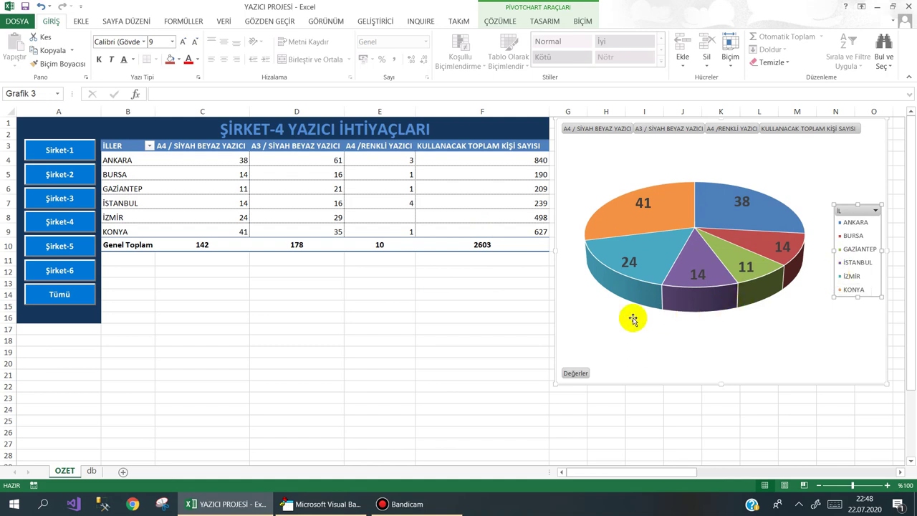
pyautogui.click(293, 293)
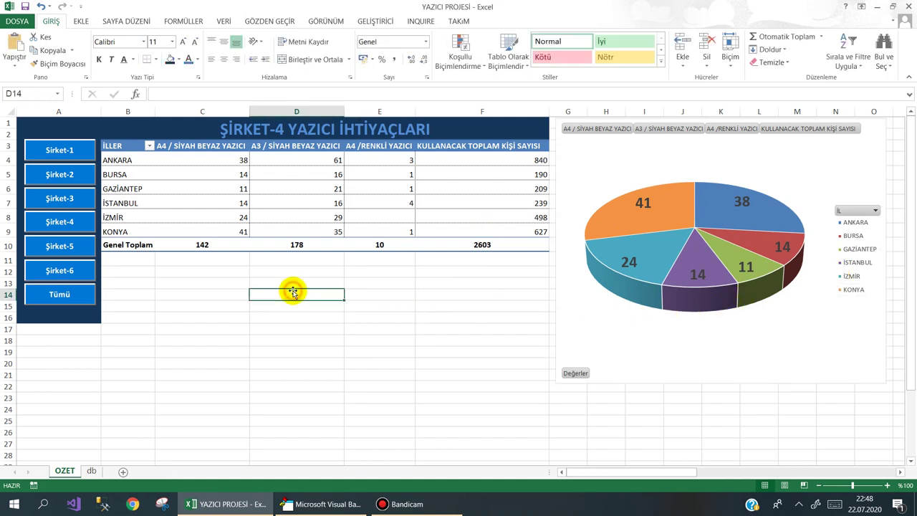
# Show all companies, then Şirket-1, and check pivot cells C5, C7, D7 and F4.
pyautogui.click(61, 293)
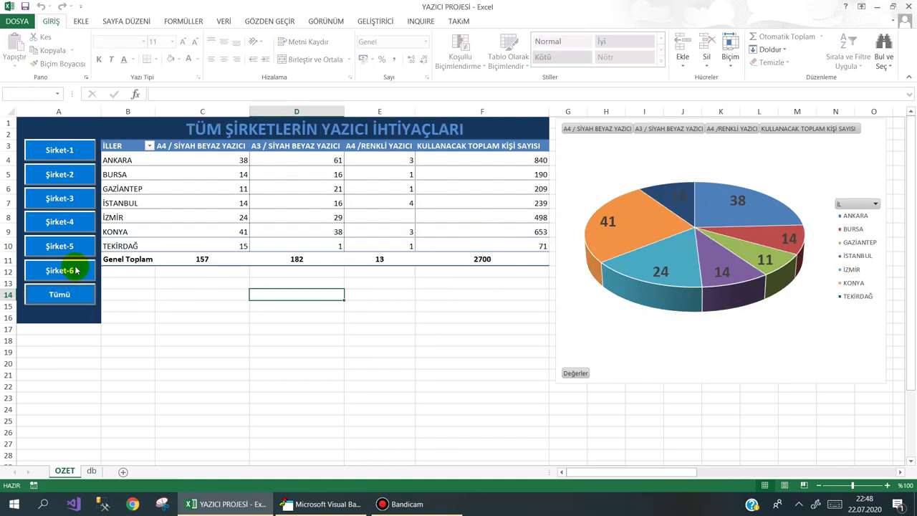
pyautogui.click(68, 150)
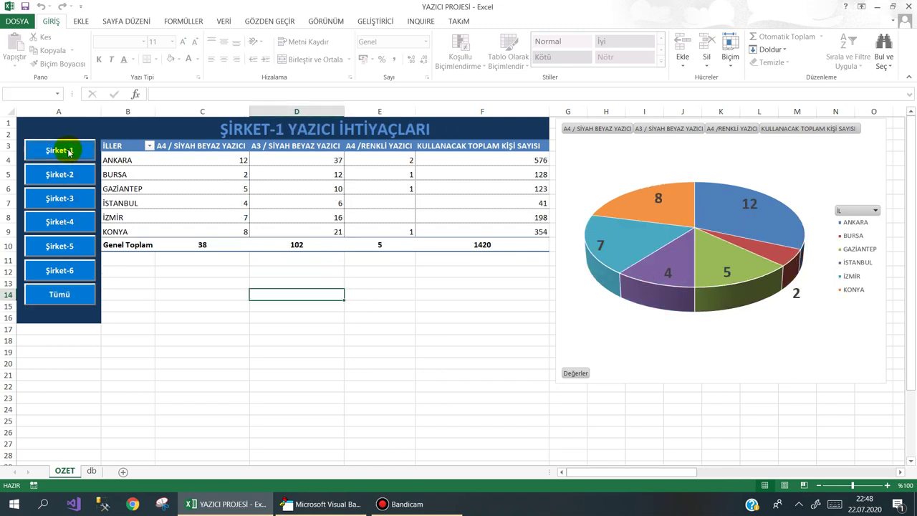
pyautogui.click(239, 177)
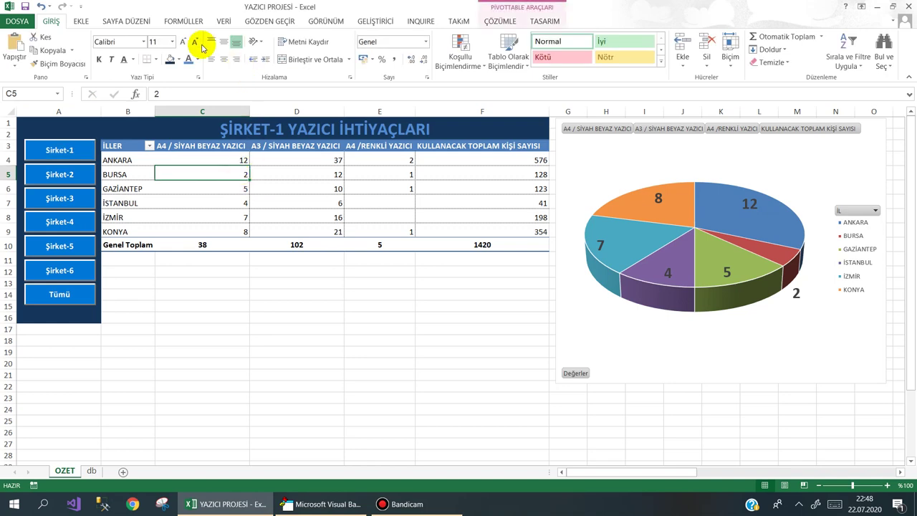
pyautogui.click(81, 22)
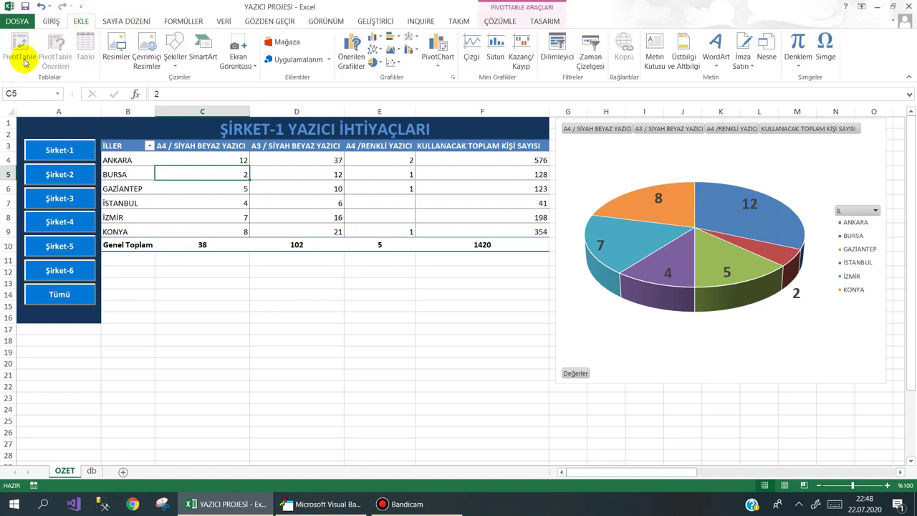
pyautogui.click(232, 204)
pyautogui.click(276, 200)
pyautogui.click(430, 159)
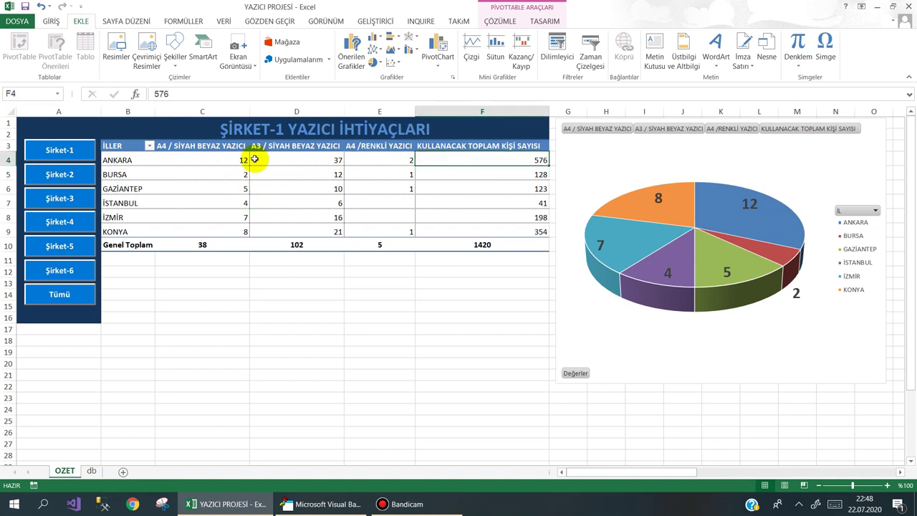
# Cycle through the Şirket-2 to Şirket-6 buttons and back, ending on Tümü for all companies.
pyautogui.click(61, 175)
pyautogui.click(77, 197)
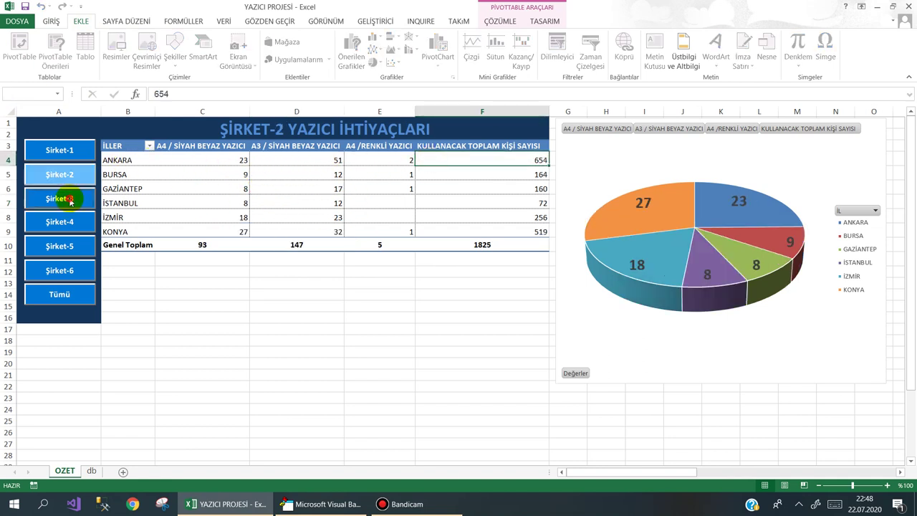
pyautogui.click(75, 243)
pyautogui.click(77, 286)
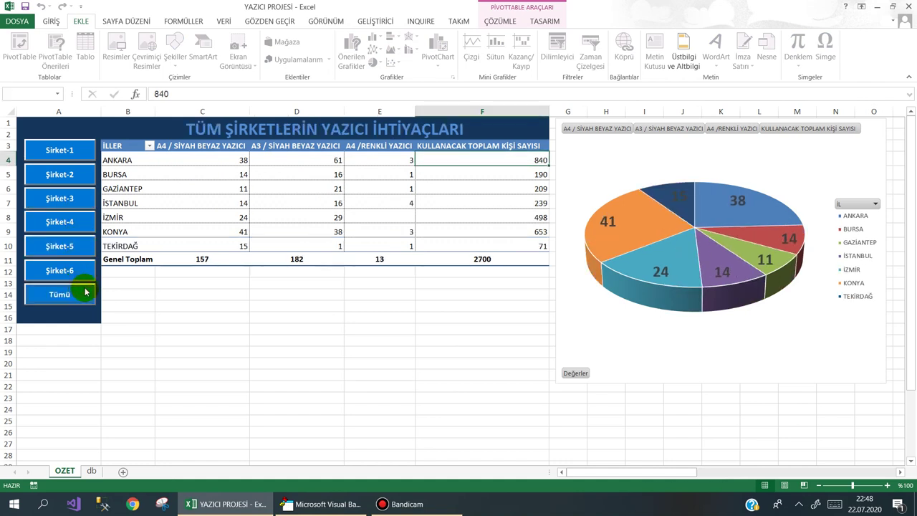
pyautogui.click(82, 271)
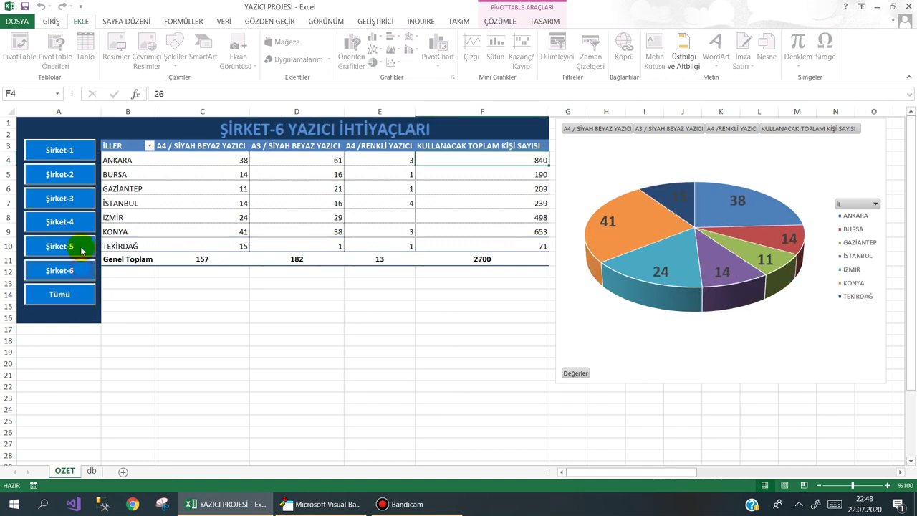
pyautogui.click(80, 245)
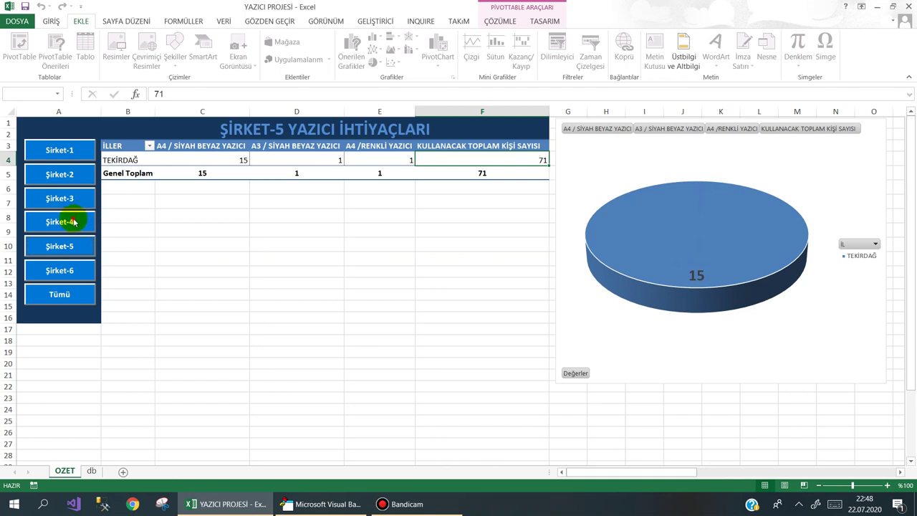
pyautogui.click(74, 222)
pyautogui.click(72, 199)
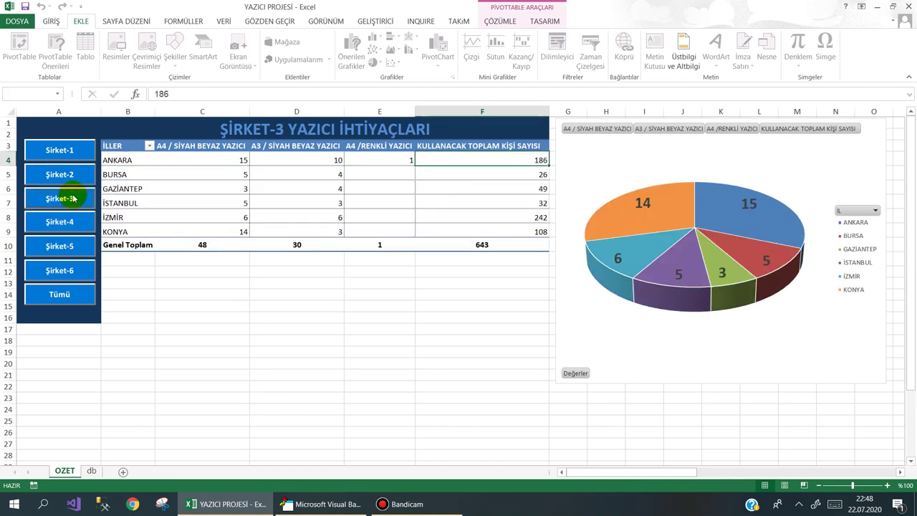
pyautogui.click(62, 175)
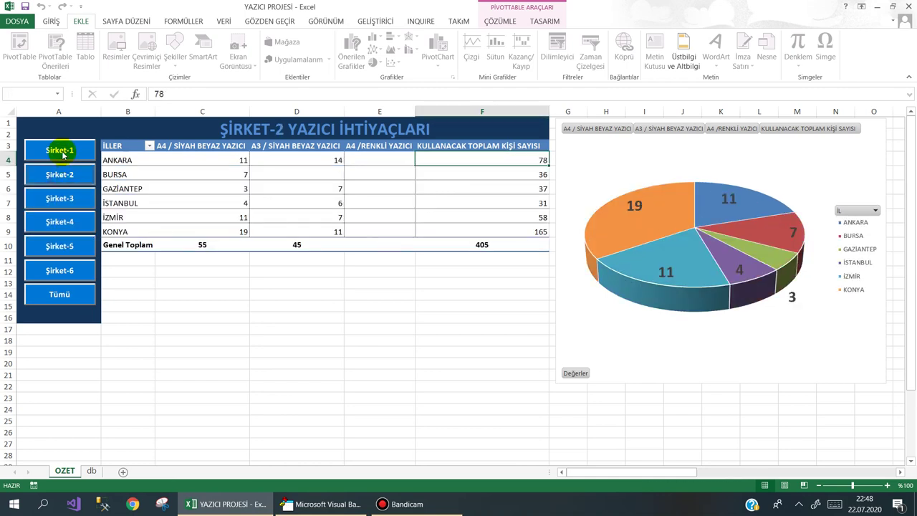
pyautogui.click(62, 151)
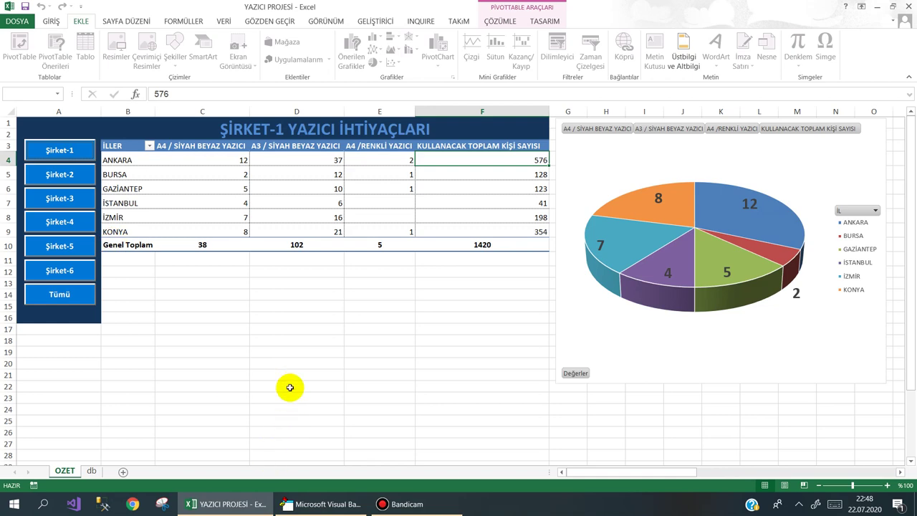
pyautogui.click(80, 297)
pyautogui.click(196, 294)
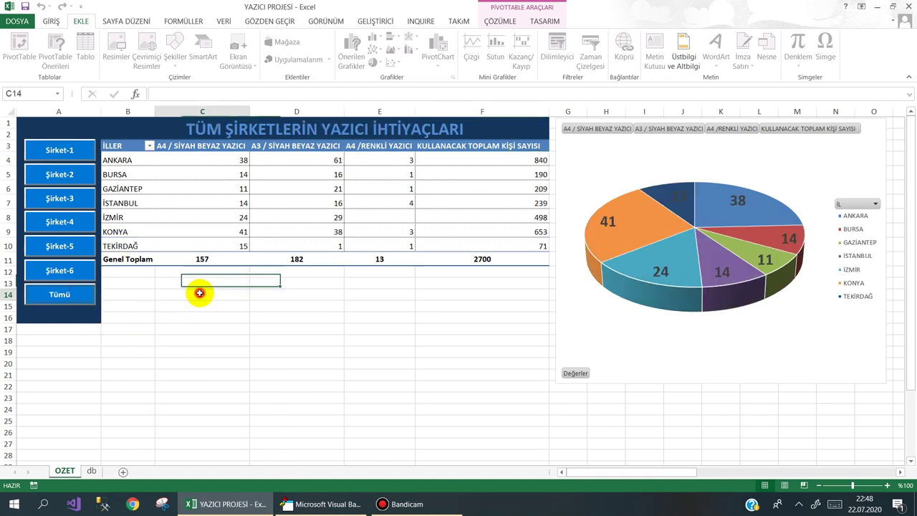
pyautogui.click(409, 505)
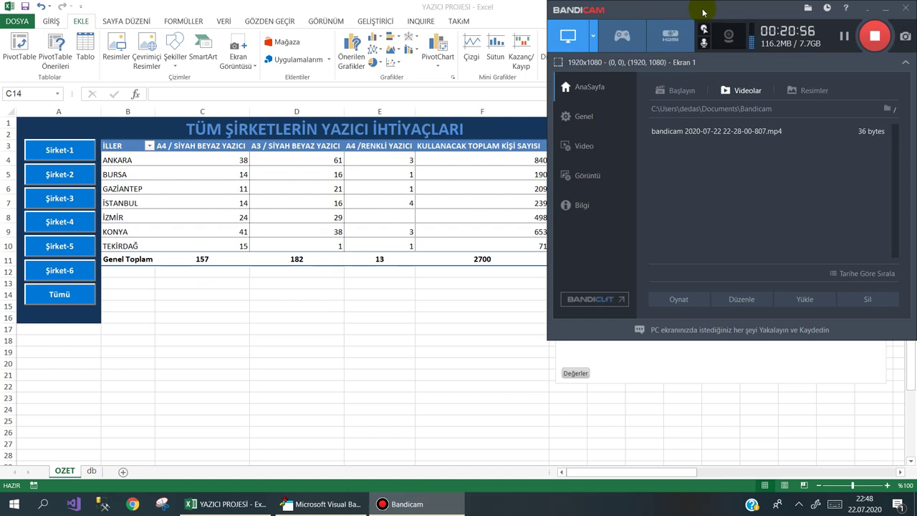
# Move the Bandicam window slightly lower and to the right.
pyautogui.moveTo(703, 12)
pyautogui.mouseDown()
pyautogui.moveTo(709, 18)
pyautogui.moveTo(700, 14)
pyautogui.mouseUp()
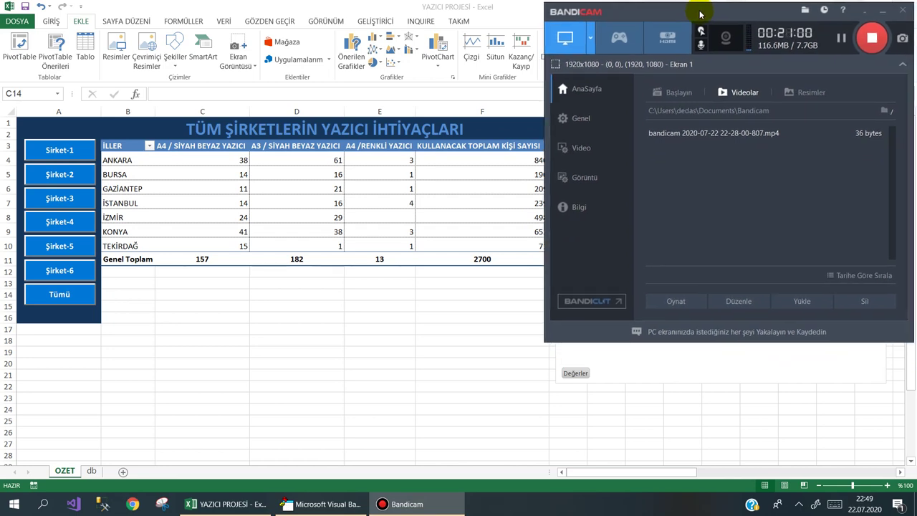